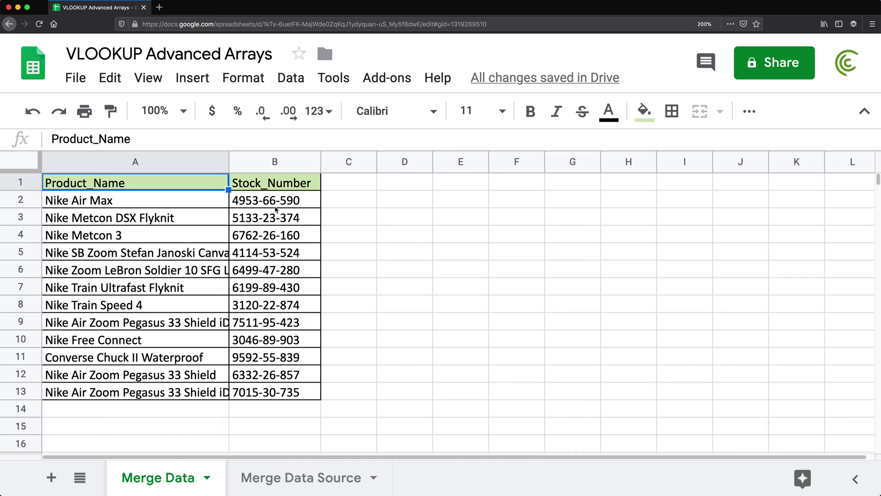
# - Compare the Product_Name and Stock_Number table on Merge Data with the stock numbers and product details on Merge Data Source
pyautogui.click(333, 207)
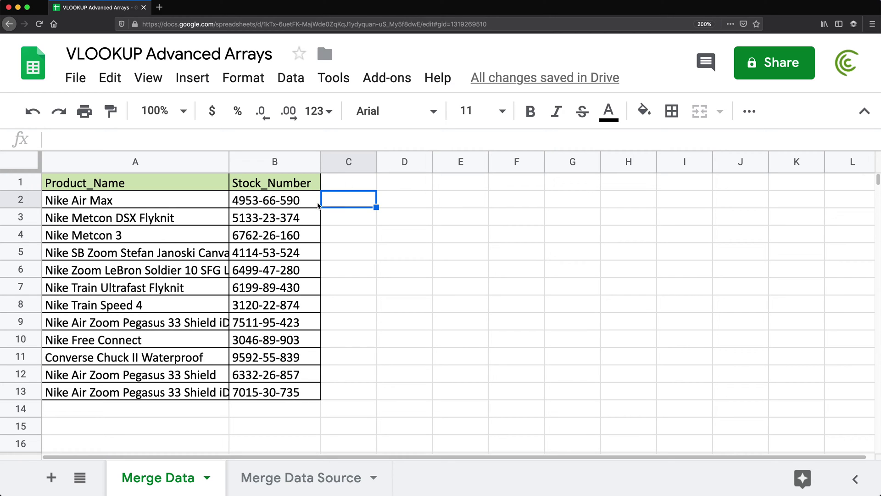
pyautogui.moveTo(155, 186); pyautogui.dragTo(264, 393)
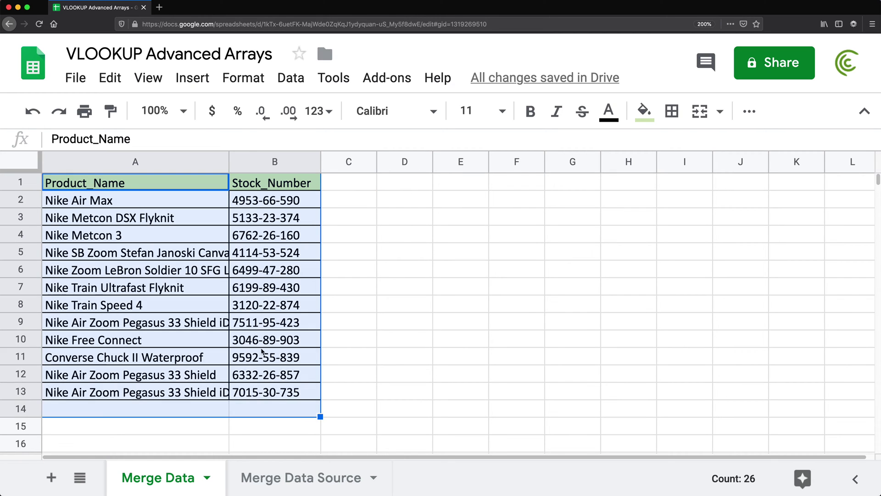
pyautogui.moveTo(256, 191); pyautogui.dragTo(255, 340)
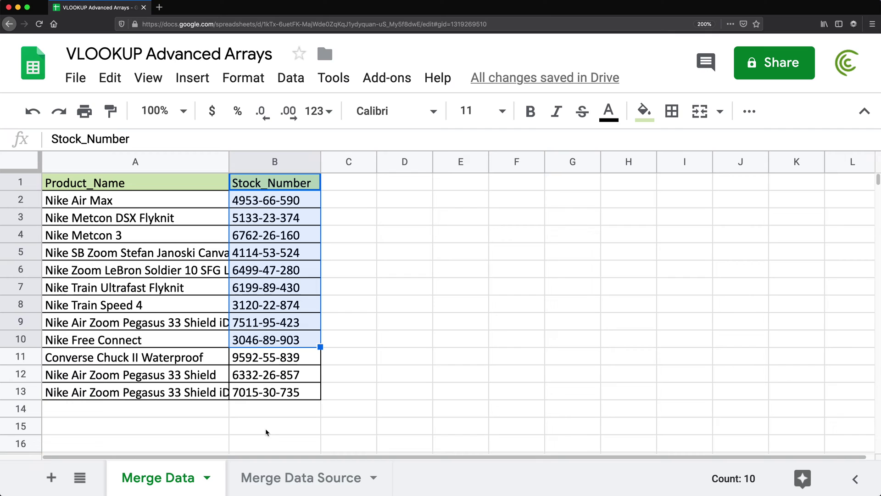
pyautogui.click(292, 479)
pyautogui.moveTo(205, 202); pyautogui.dragTo(211, 360)
pyautogui.moveTo(264, 202); pyautogui.dragTo(679, 358)
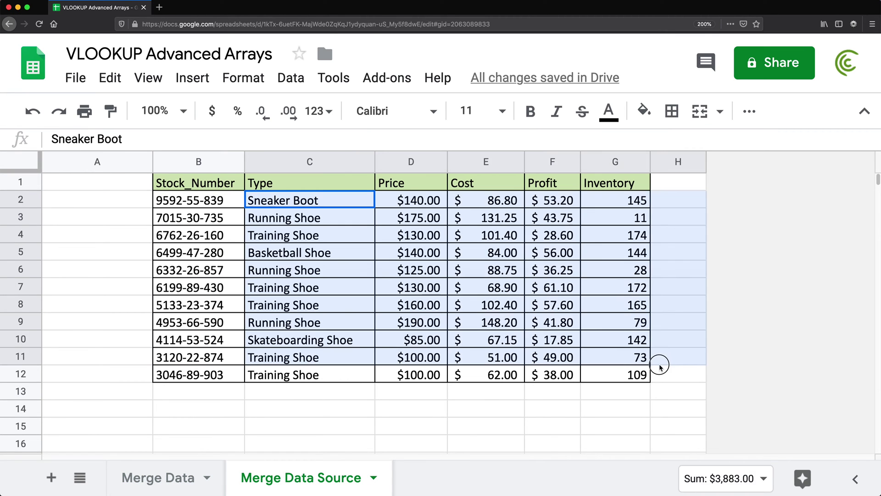
pyautogui.moveTo(197, 204); pyautogui.dragTo(197, 358)
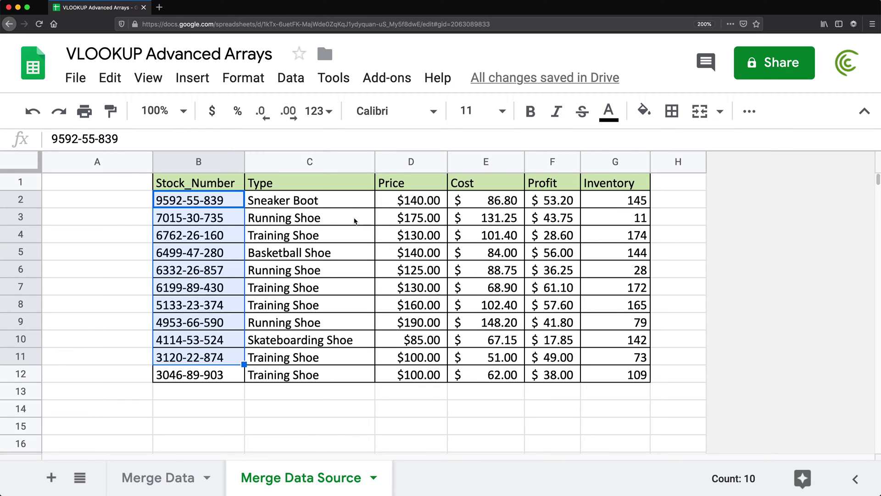
pyautogui.moveTo(335, 202); pyautogui.dragTo(555, 358)
# - Start a VLOOKUP formula in cell C2 of Merge Data with the stock numbers B2:B13 as the search key
pyautogui.click(172, 477)
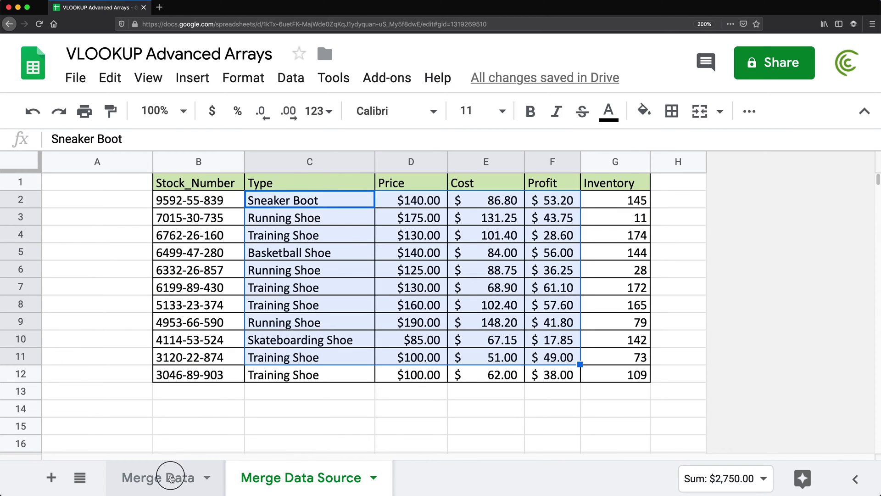
pyautogui.click(339, 203)
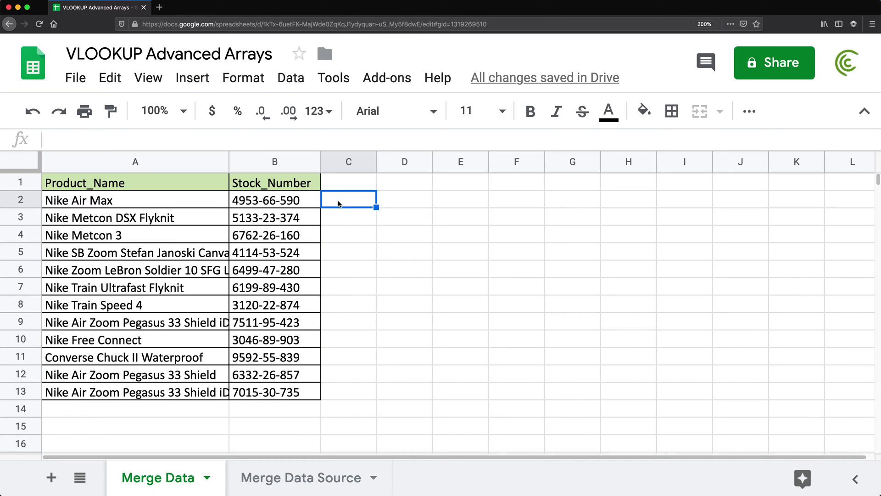
pyautogui.write('=vl')
pyautogui.press('Tab')
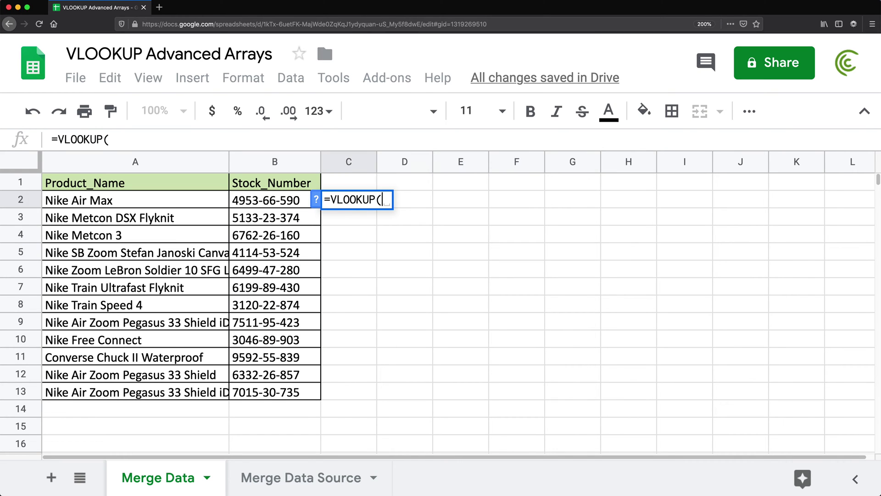
pyautogui.moveTo(271, 201); pyautogui.dragTo(267, 393)
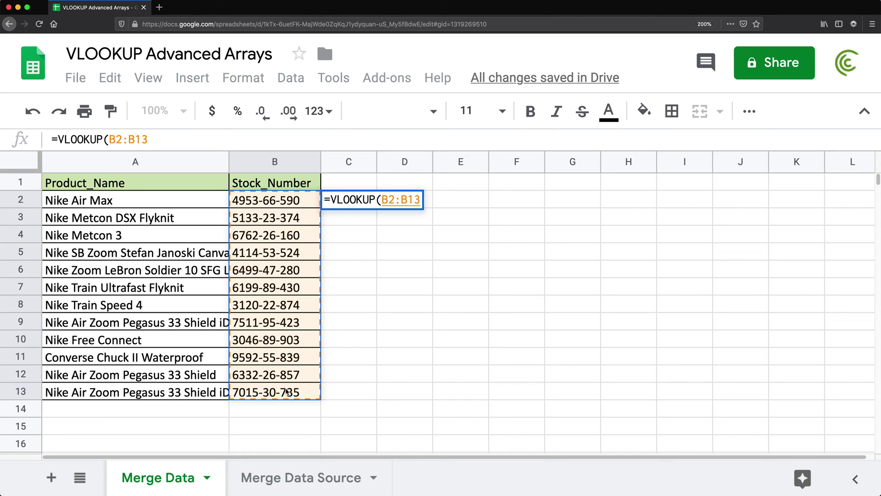
pyautogui.write(',')
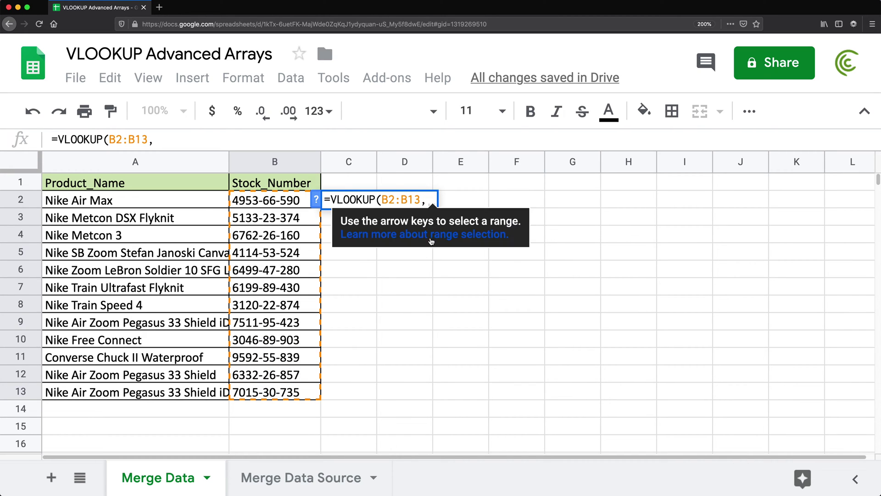
# - Set the VLOOKUP's search range to the open-ended absolute range 'Merge Data Source'!$B$2:$G
pyautogui.click(275, 477)
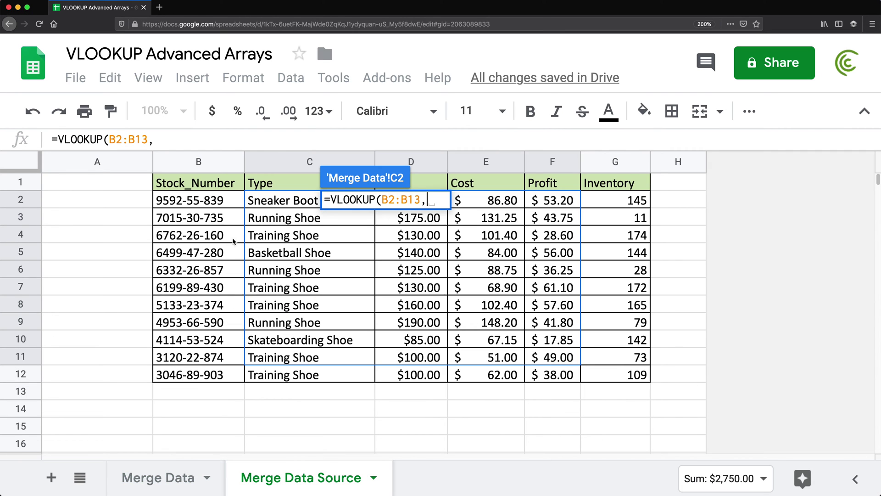
pyautogui.moveTo(183, 201); pyautogui.dragTo(592, 380)
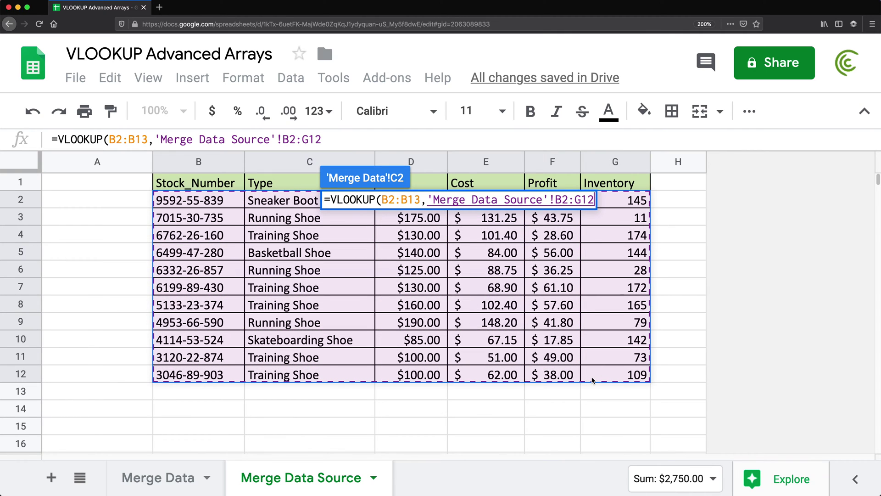
pyautogui.press('BackSpace')
pyautogui.press('BackSpace')
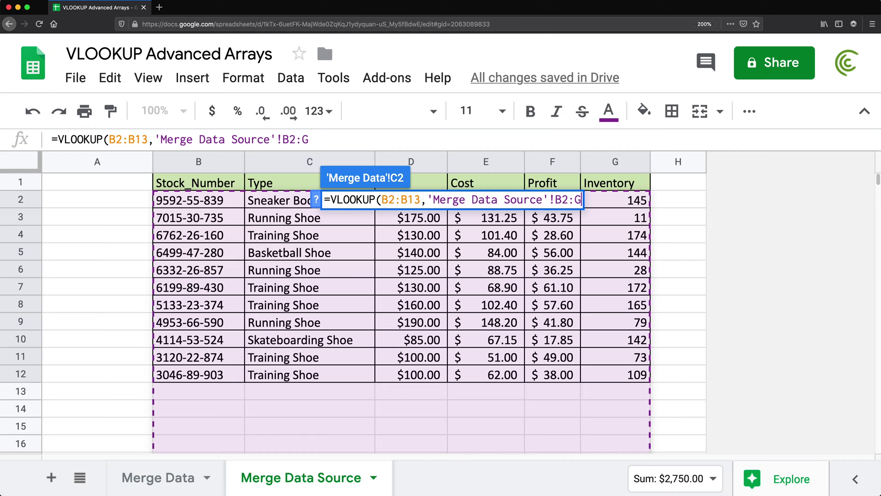
pyautogui.press('F4')
pyautogui.write(',')
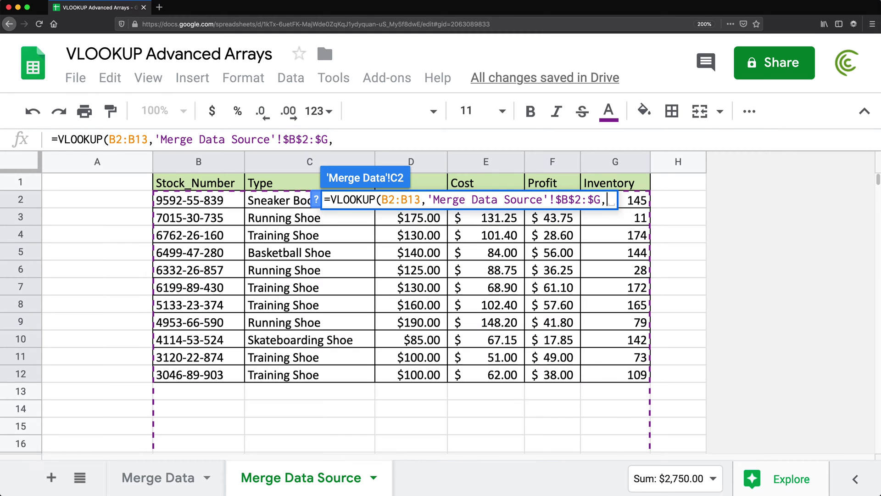
# - Complete the VLOOKUP with the index array {2,4,5} and exact match 0, wrap it in ArrayFormula, and enter it
pyautogui.write('{}')
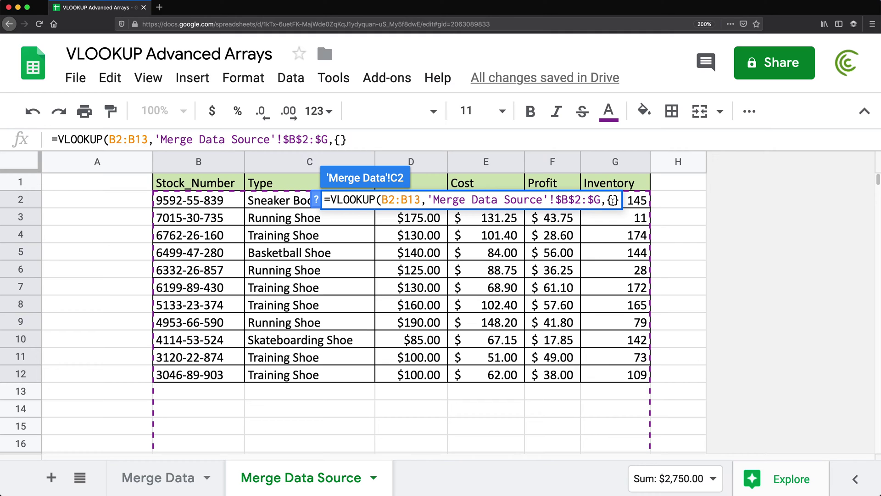
pyautogui.click(614, 201)
pyautogui.write('2,4,5}')
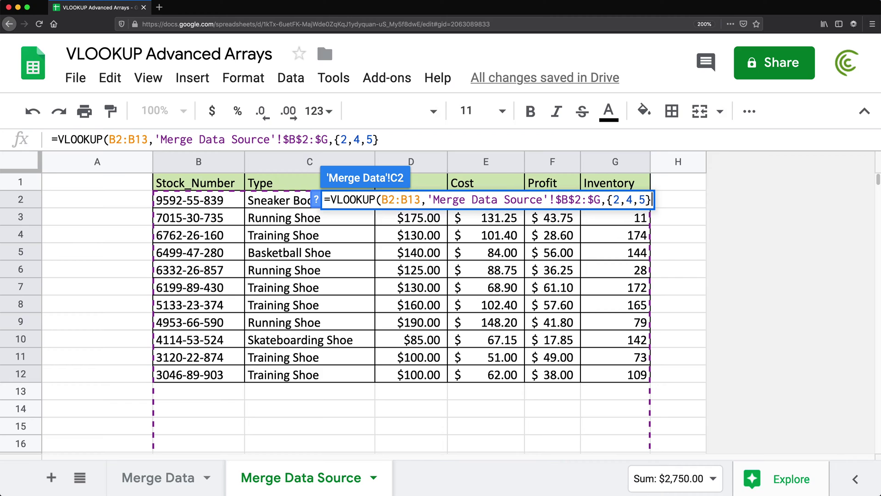
pyautogui.write(',')
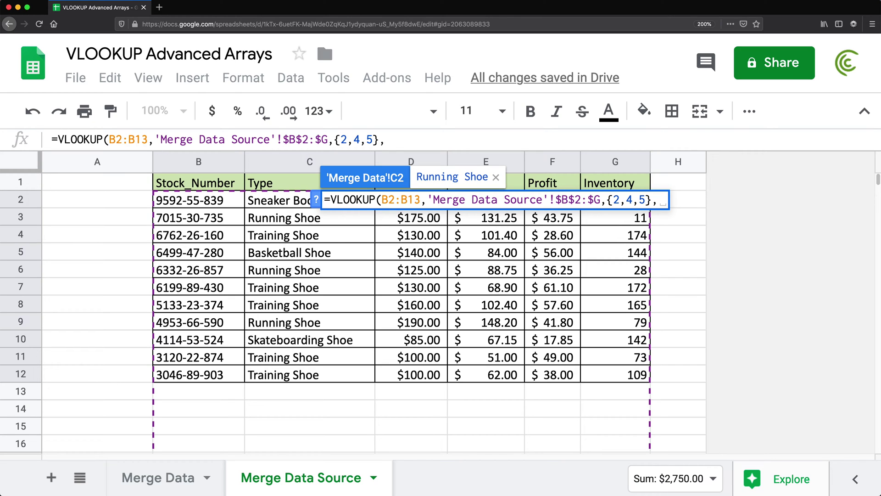
pyautogui.write('0)')
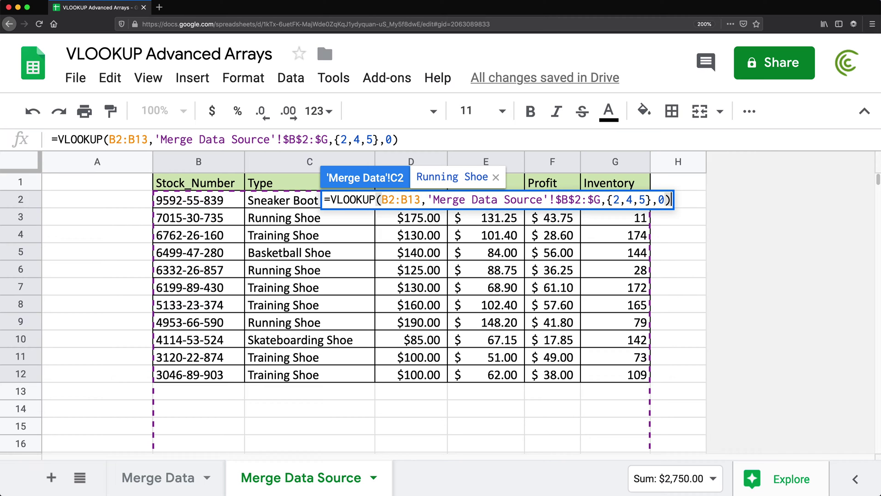
pyautogui.press('super+shift+Return')
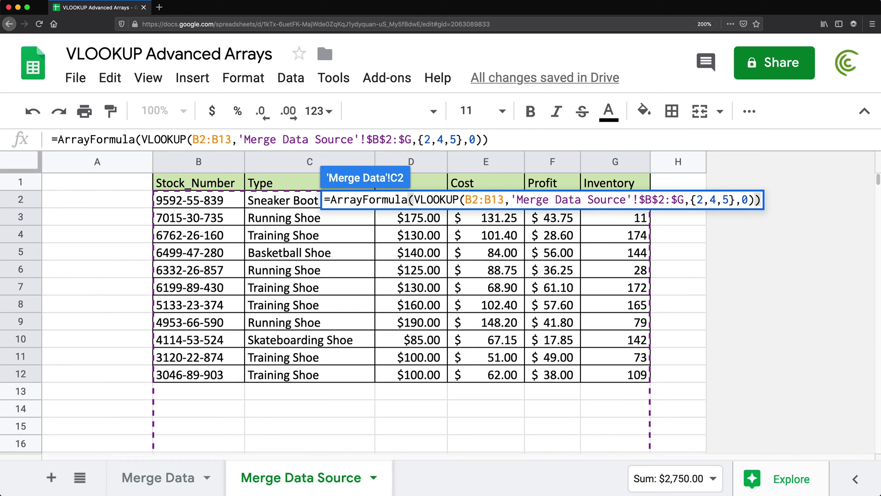
pyautogui.press('Return')
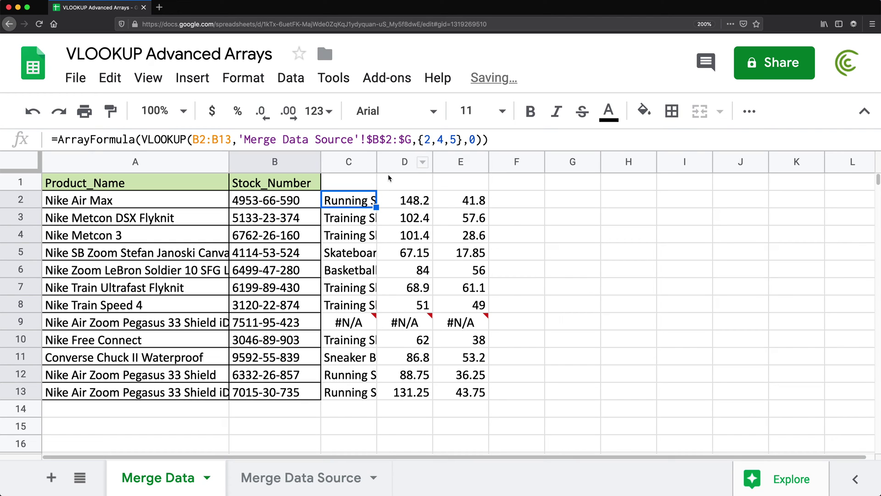
# - Widen column C to fit the shoe types and inspect the index array in C2's formula without changing it
pyautogui.moveTo(377, 166); pyautogui.dragTo(460, 163)
pyautogui.click(371, 215)
pyautogui.click(368, 202)
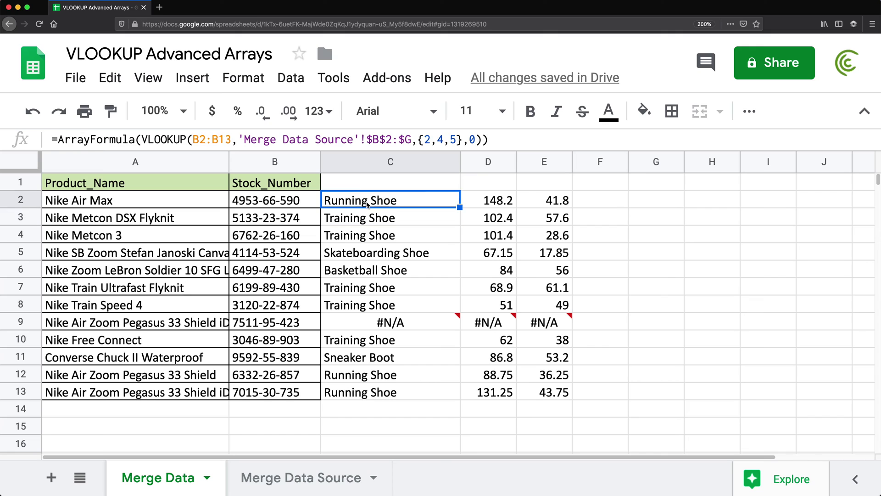
pyautogui.doubleClick(368, 202)
pyautogui.moveTo(696, 197); pyautogui.dragTo(738, 201)
pyautogui.press('Escape')
# - Insert a blank column between Stock_Number and Type on the Merge Data Source sheet
pyautogui.click(294, 477)
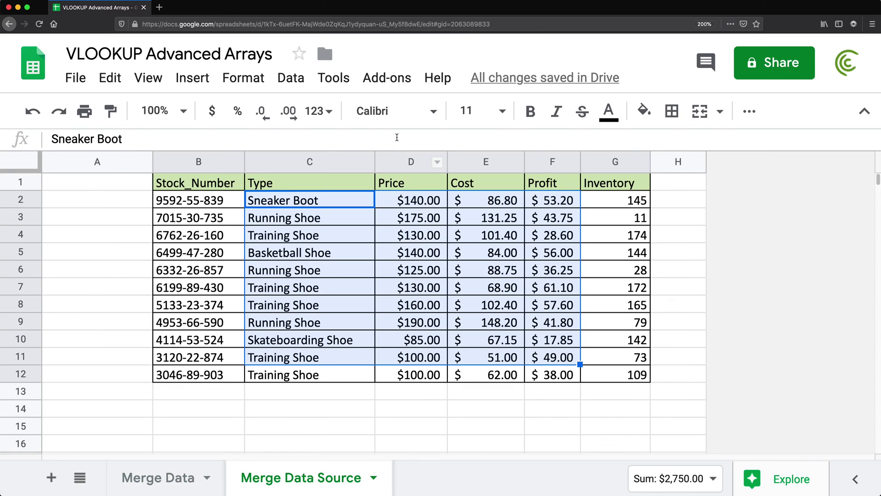
pyautogui.click(394, 161)
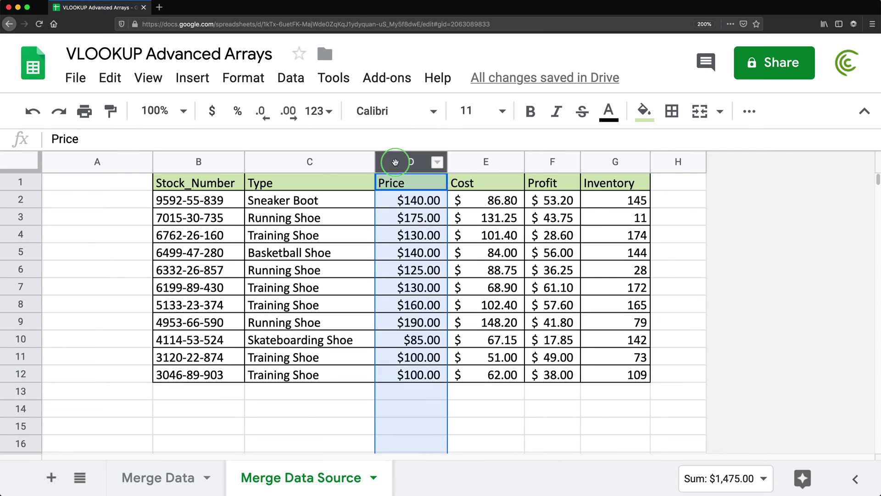
pyautogui.rightClick(394, 161)
pyautogui.click(360, 217)
pyautogui.rightClick(331, 160)
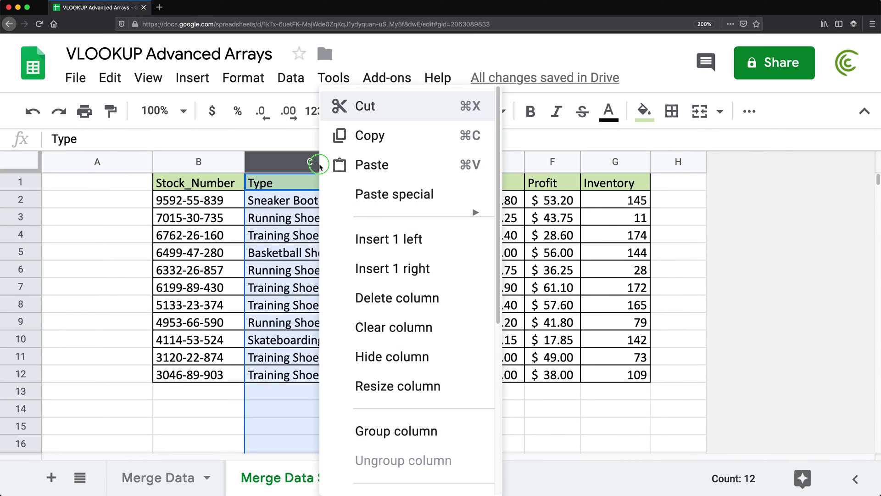
pyautogui.click(381, 234)
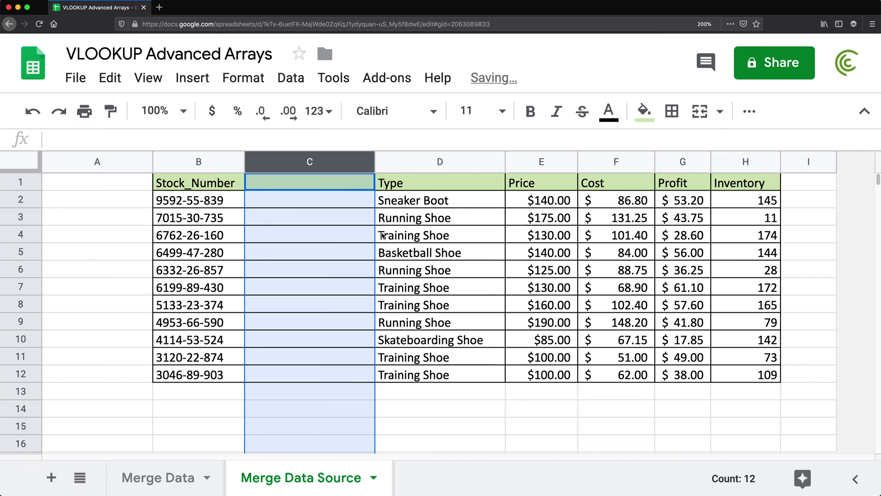
# - Check how the inserted column affects the Merge Data lookup results, comparing the formula's index array with the source columns
pyautogui.click(346, 254)
pyautogui.click(172, 479)
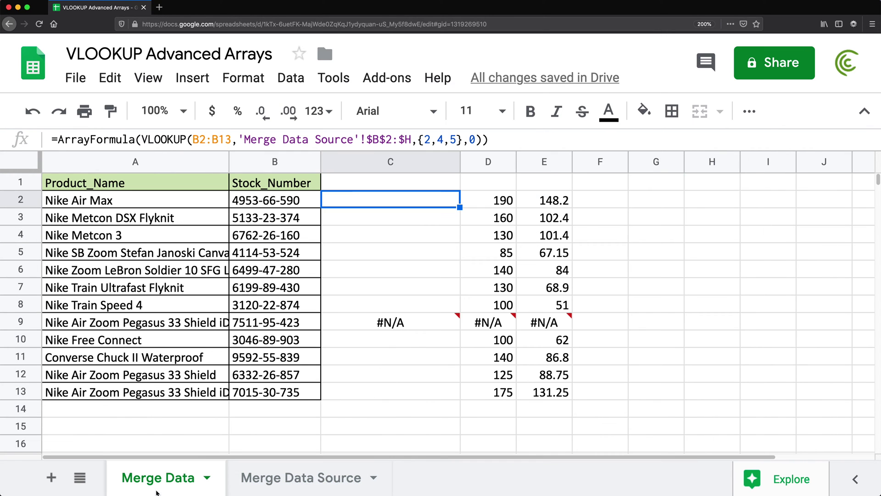
pyautogui.moveTo(373, 200); pyautogui.dragTo(531, 202)
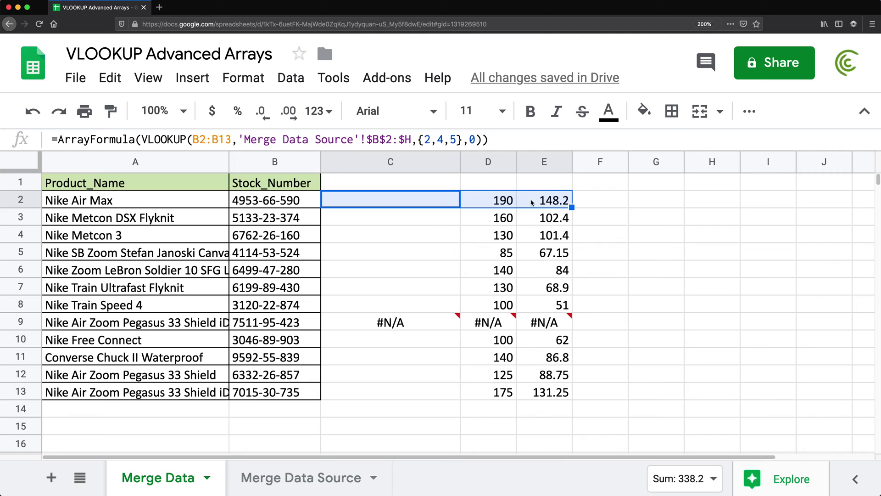
pyautogui.doubleClick(357, 201)
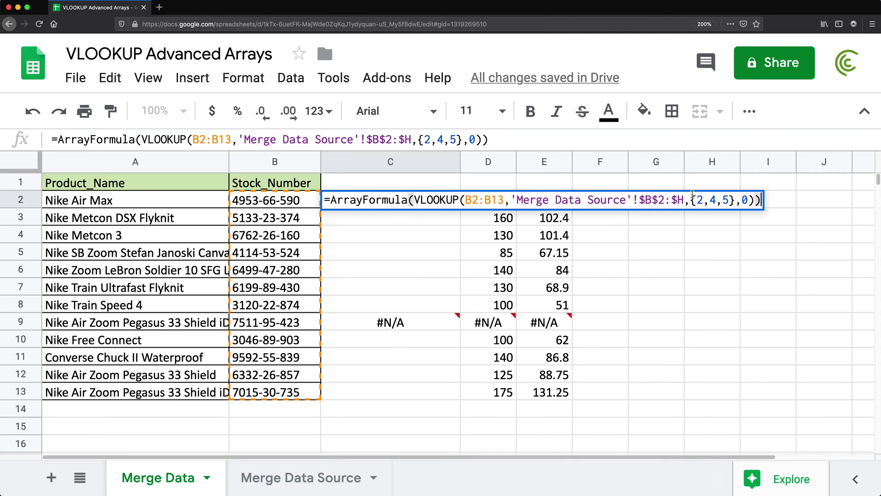
pyautogui.moveTo(696, 200); pyautogui.dragTo(730, 201)
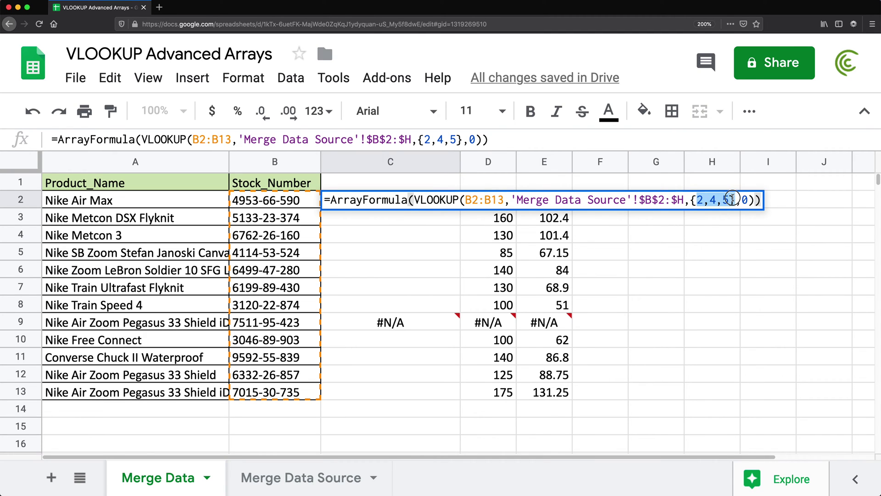
pyautogui.press('Escape')
pyautogui.click(301, 477)
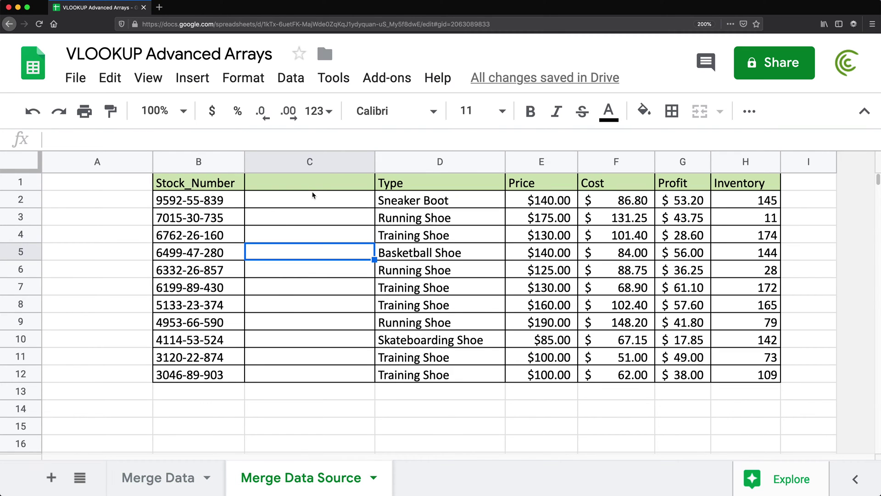
pyautogui.moveTo(312, 195); pyautogui.dragTo(309, 325)
pyautogui.moveTo(529, 188); pyautogui.dragTo(539, 272)
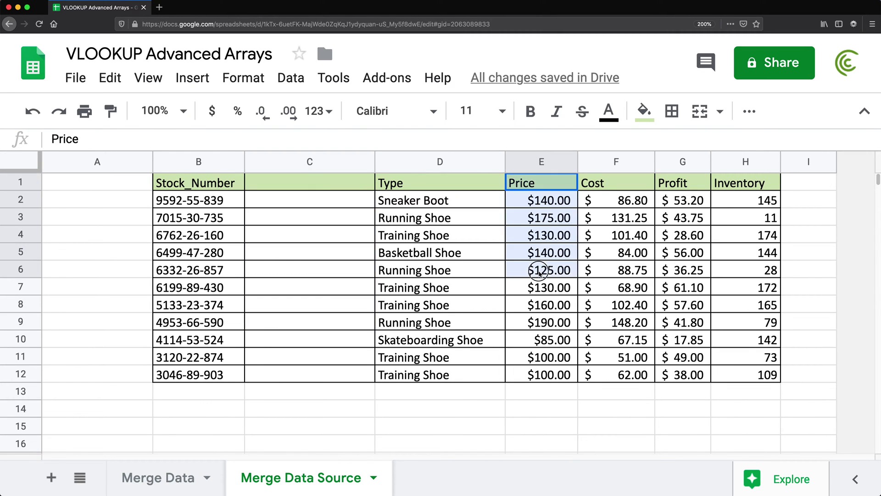
pyautogui.moveTo(607, 183); pyautogui.dragTo(634, 235)
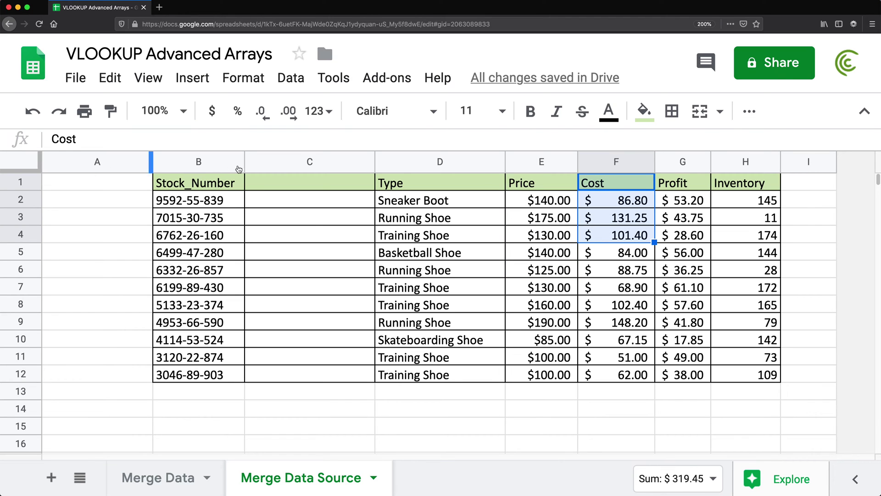
# - Delete the blank column C from Merge Data Source and return to the Merge Data sheet
pyautogui.rightClick(275, 168)
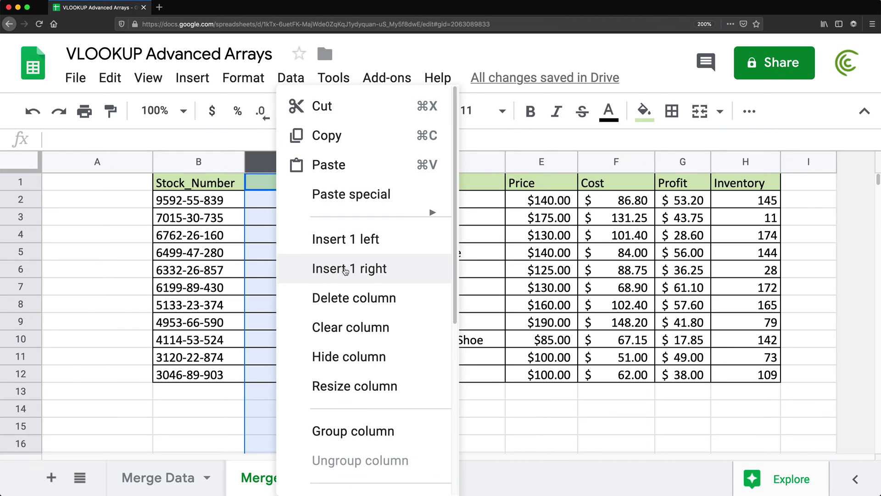
pyautogui.click(346, 301)
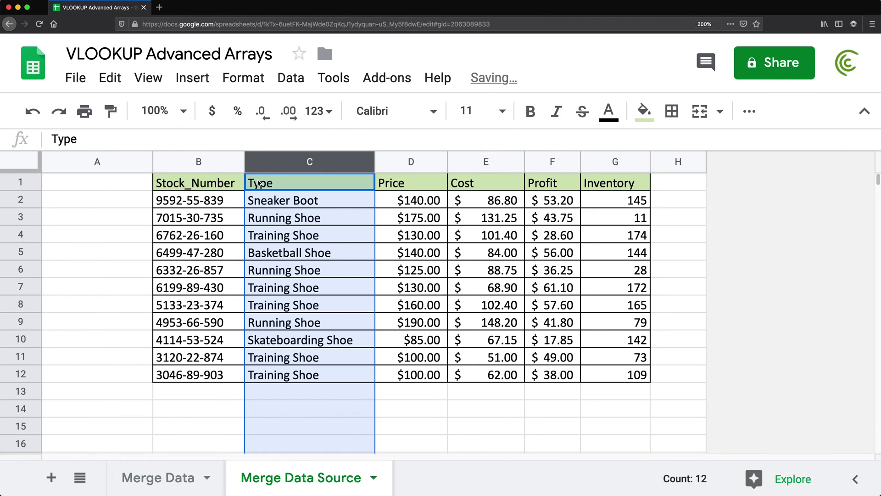
pyautogui.click(162, 478)
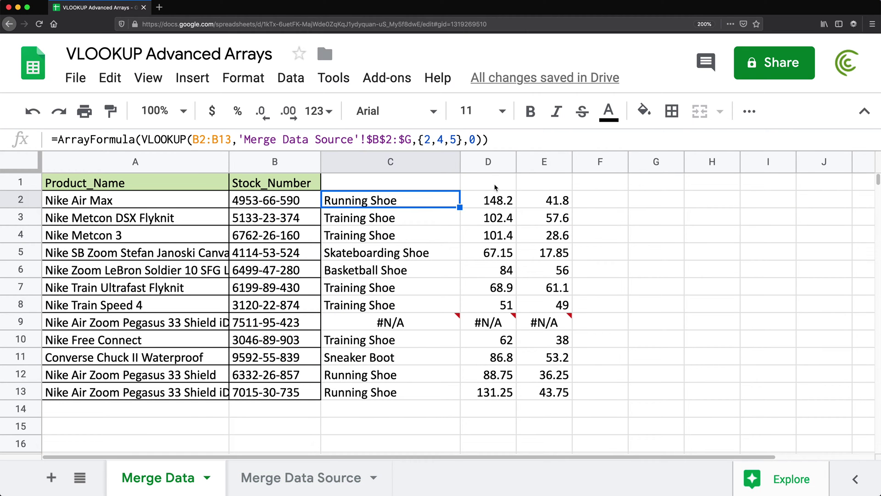
# - Copy the Type header from the Merge Data Source sheet into cell C1 of Merge Data
pyautogui.click(285, 478)
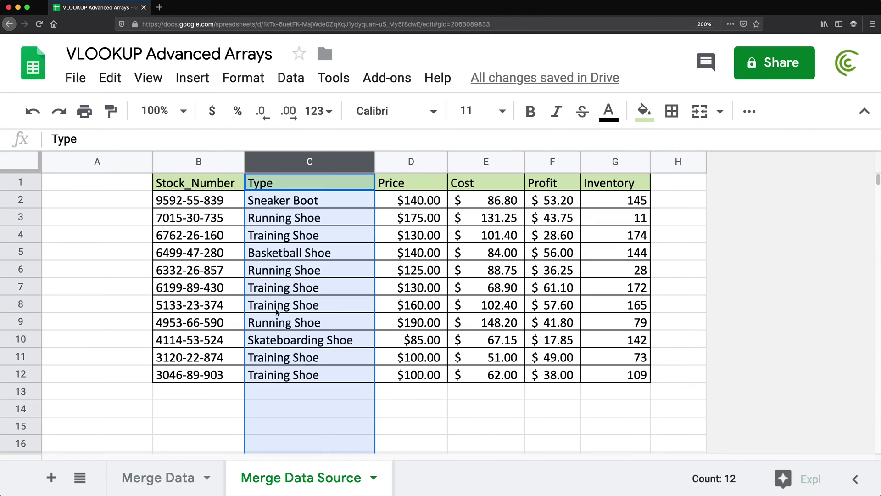
pyautogui.moveTo(285, 186); pyautogui.dragTo(551, 182)
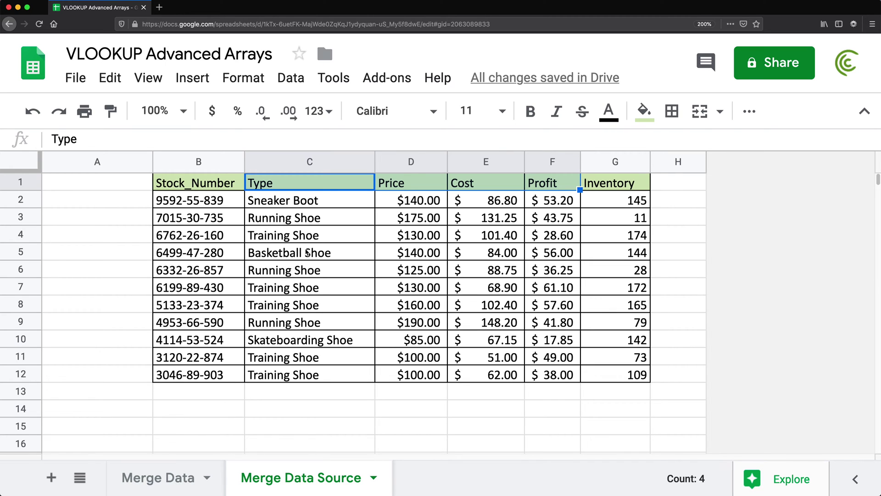
pyautogui.click(323, 182)
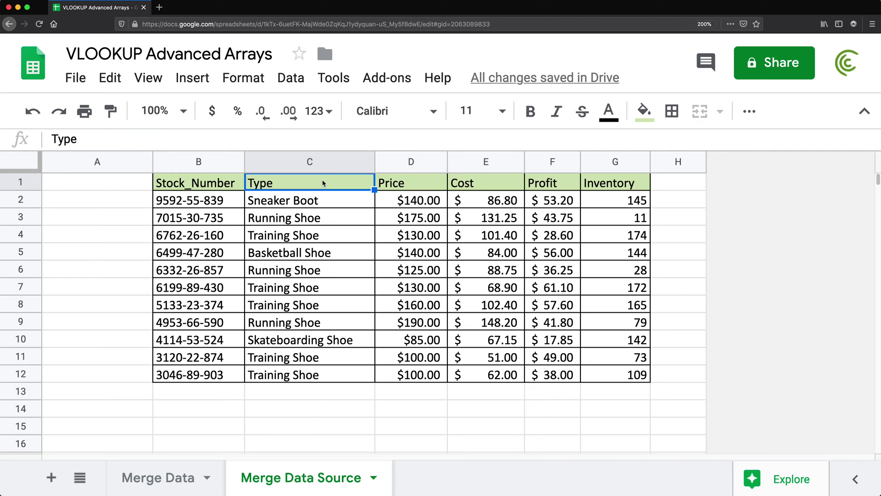
pyautogui.click(158, 478)
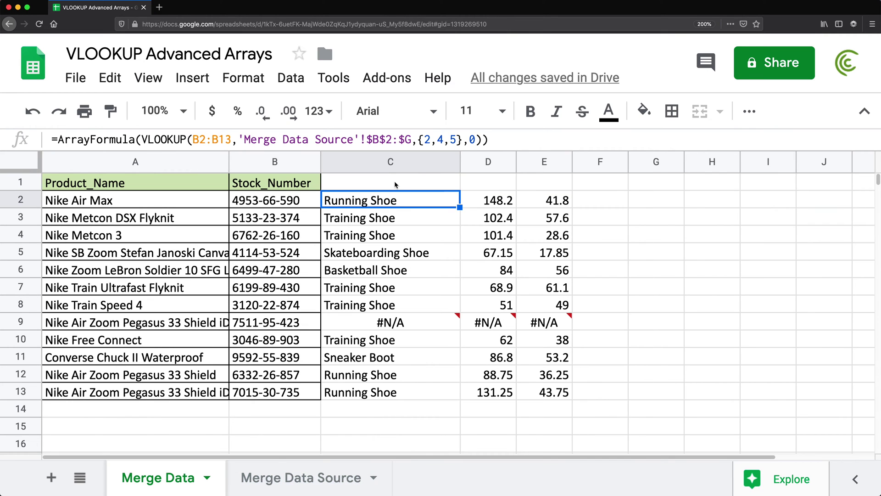
pyautogui.click(394, 184)
pyautogui.write('Type')
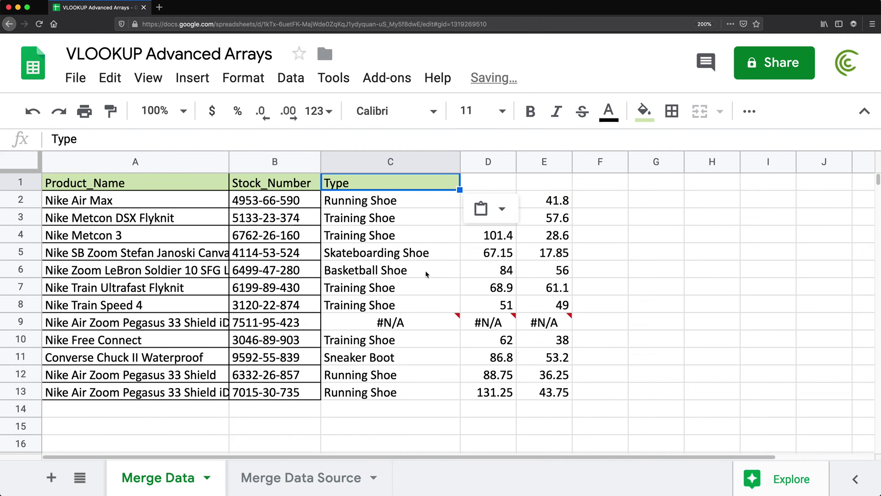
# - Copy the Cost and Profit headers from Merge Data Source into D1:E1 of Merge Data
pyautogui.click(265, 480)
pyautogui.moveTo(495, 182); pyautogui.dragTo(547, 186)
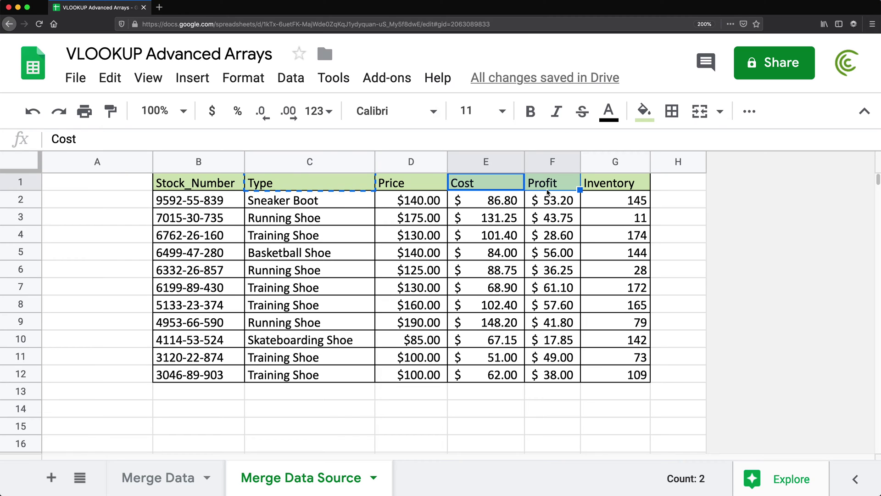
pyautogui.click(142, 478)
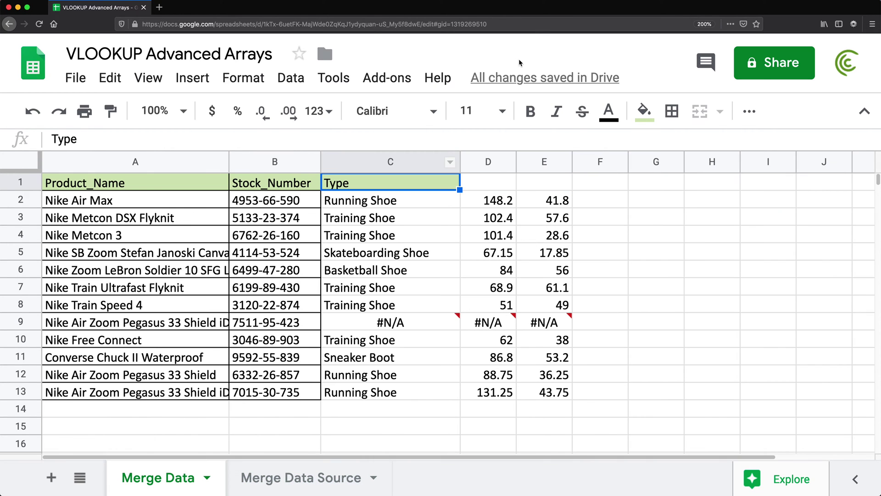
pyautogui.click(494, 166)
pyautogui.click(488, 180)
pyautogui.write('Cost\tProfit')
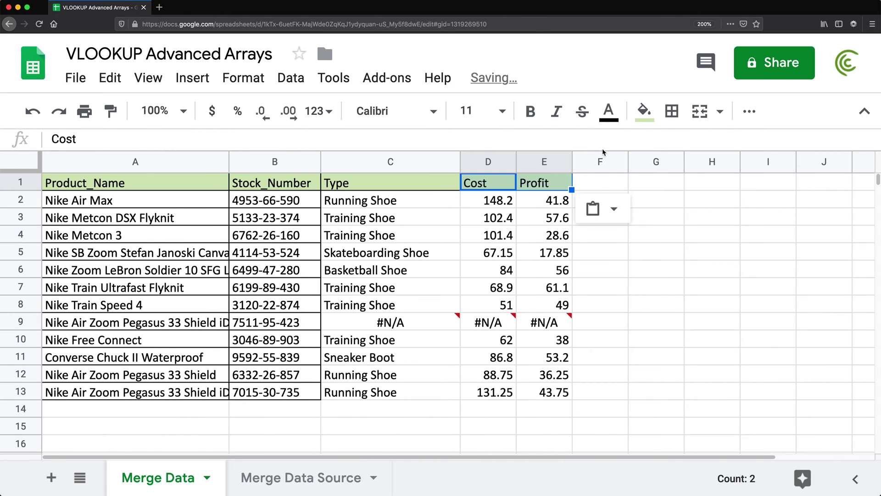
# - Compare the Type, Cost and Profit headers with the index array in C2's formula, leaving the formula unchanged
pyautogui.moveTo(379, 182); pyautogui.dragTo(574, 183)
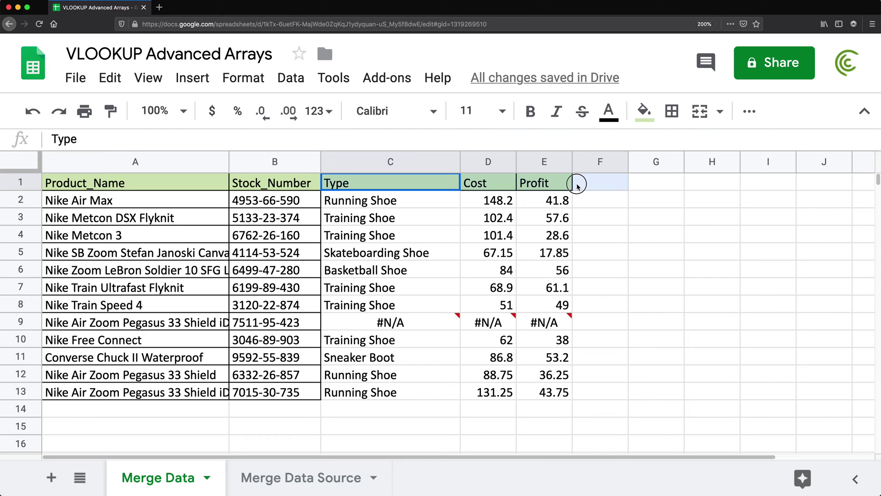
pyautogui.moveTo(447, 185); pyautogui.dragTo(556, 187)
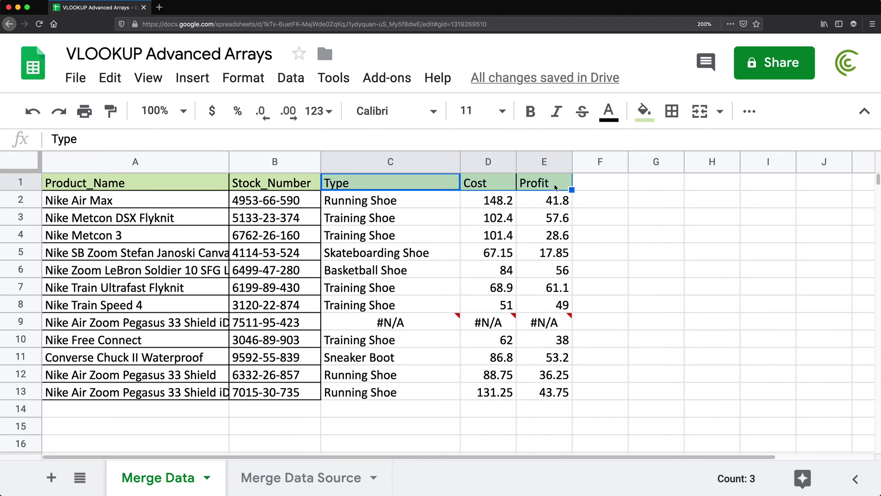
pyautogui.click(393, 203)
pyautogui.doubleClick(390, 202)
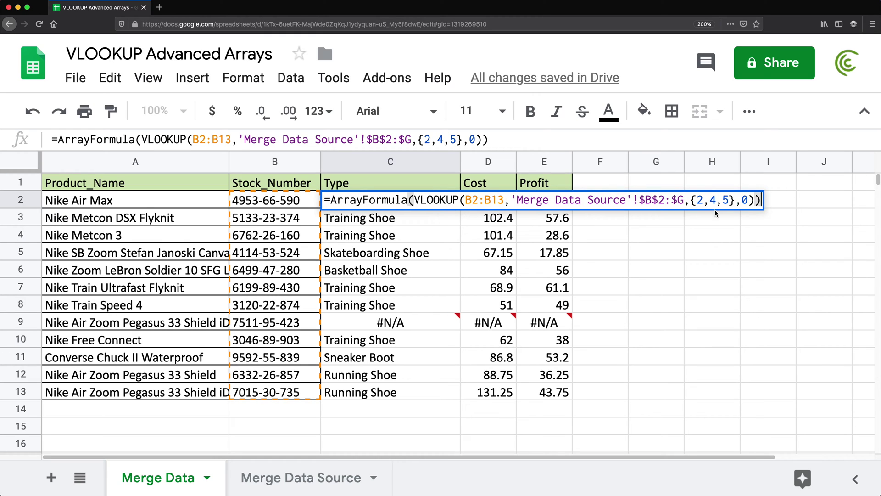
pyautogui.press('Escape')
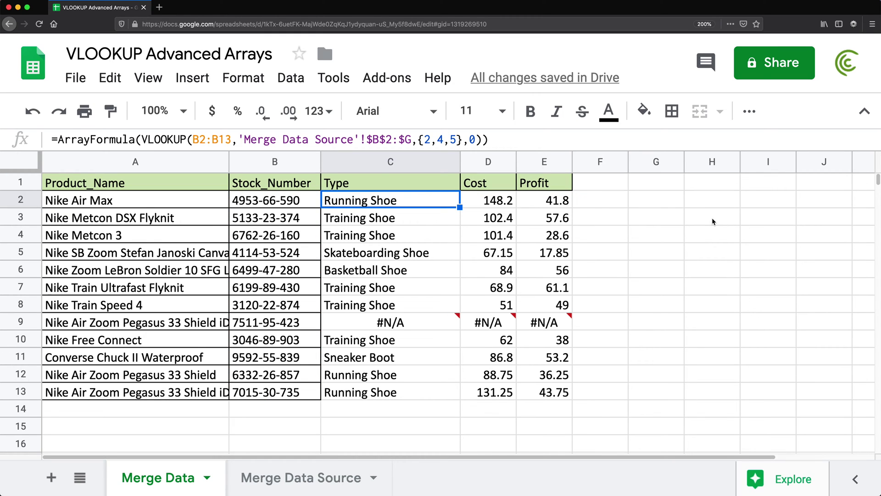
pyautogui.click(713, 221)
pyautogui.write('=ma')
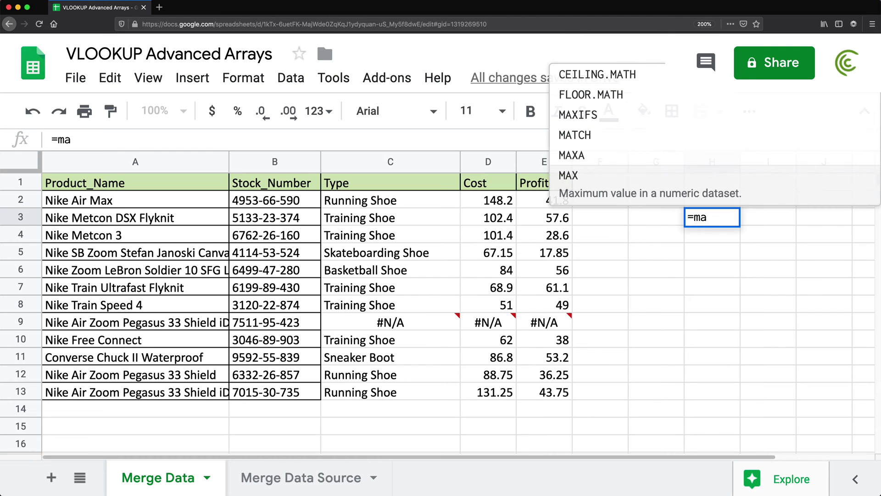
pyautogui.press('Escape')
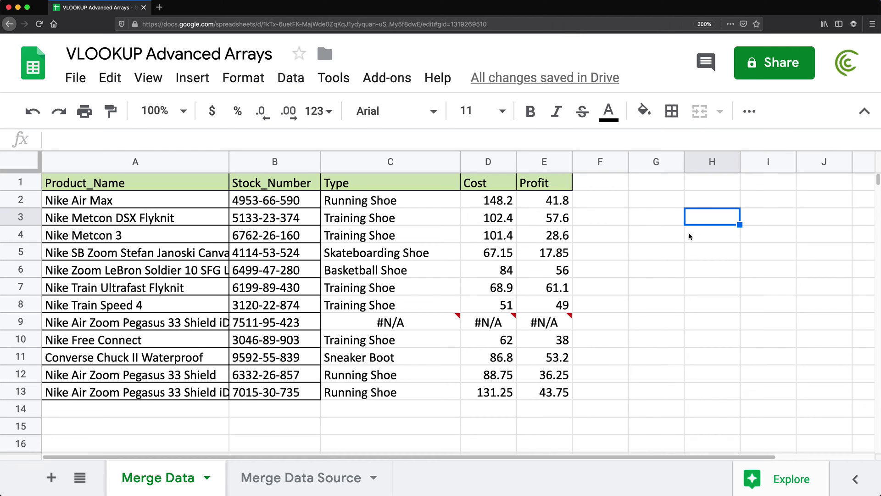
# - Start a MATCH formula in H1 with the Type header in C1 as its search key
pyautogui.click(702, 186)
pyautogui.write('=ma')
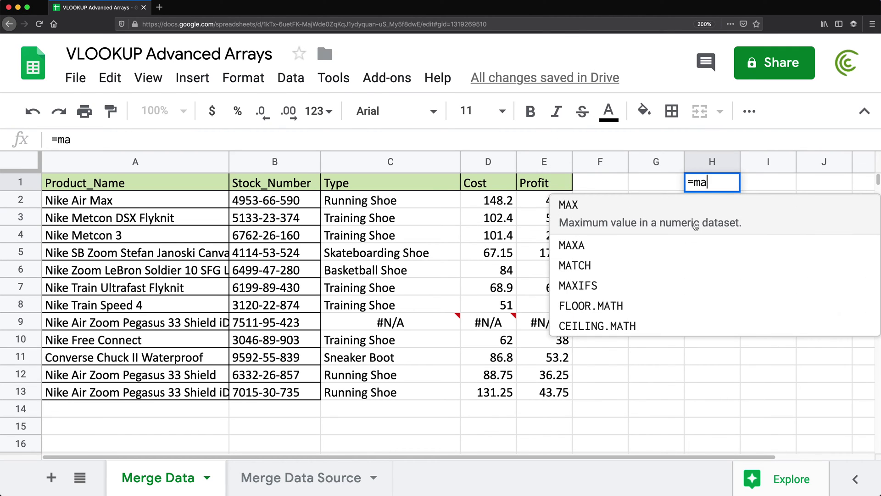
pyautogui.press('Down')
pyautogui.press('Down')
pyautogui.press('Tab')
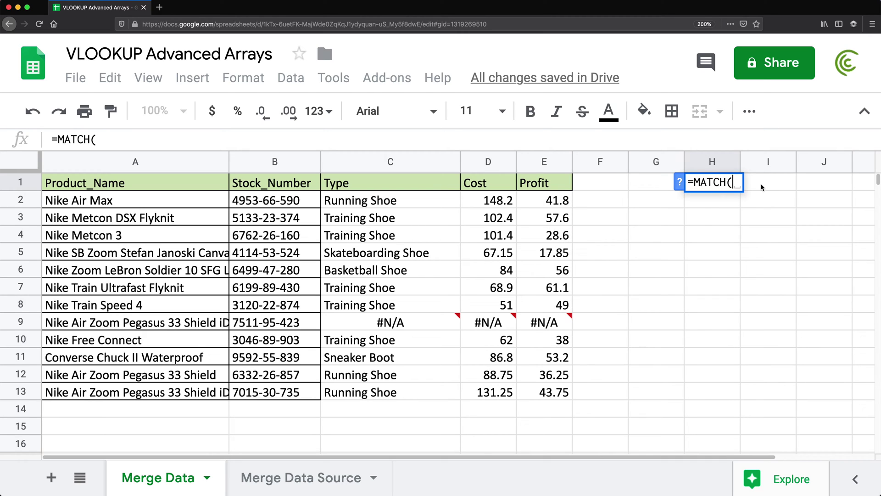
pyautogui.click(365, 185)
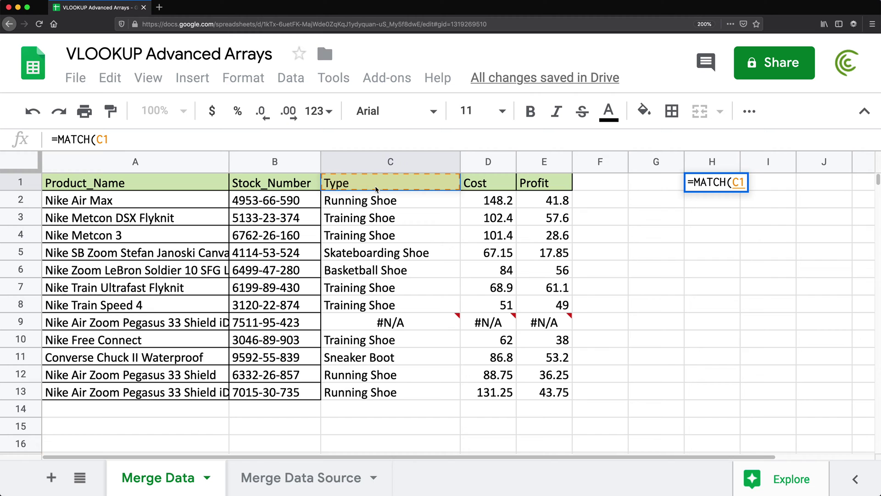
pyautogui.write(',')
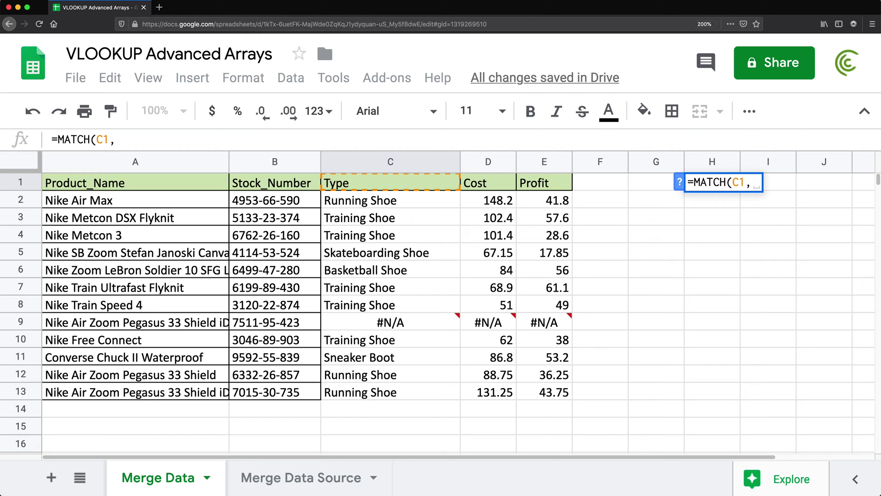
# - Complete the MATCH with the absolute header range 'Merge Data Source'!$B$1:$G$1 and search type 0
pyautogui.click(280, 482)
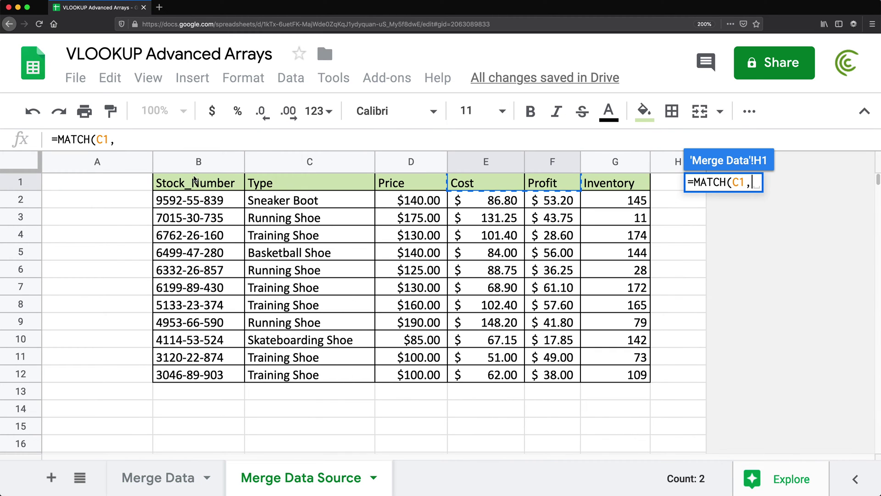
pyautogui.moveTo(193, 182); pyautogui.dragTo(321, 183)
pyautogui.moveTo(446, 163); pyautogui.dragTo(617, 184)
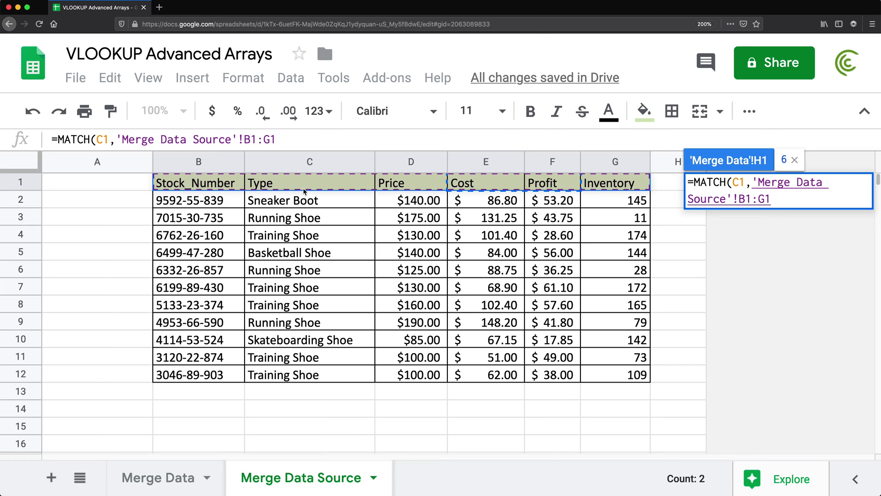
pyautogui.press('F4')
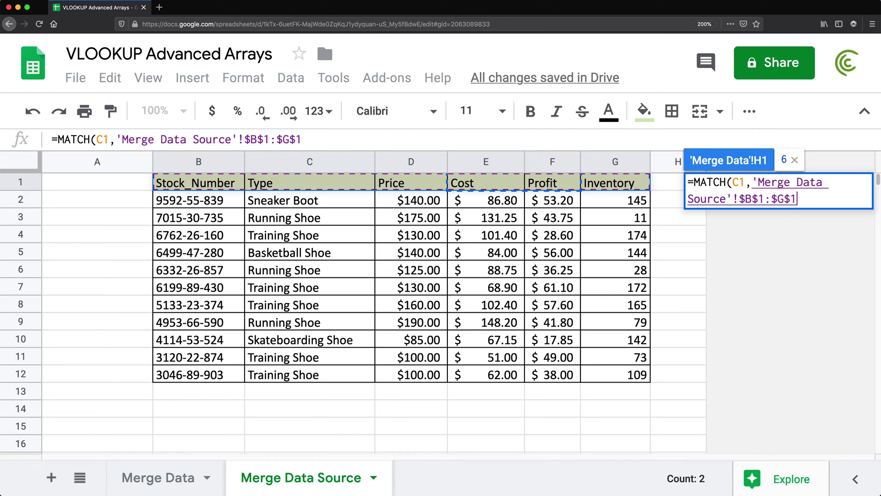
pyautogui.write(',')
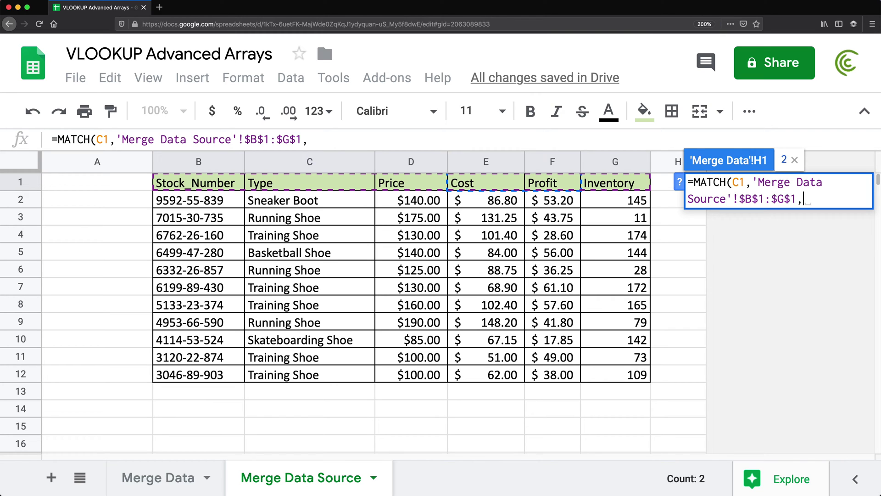
pyautogui.write('0)')
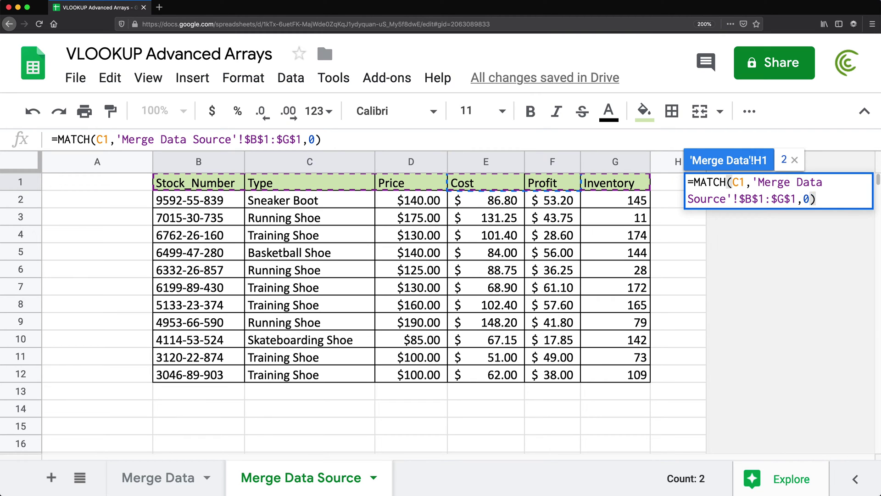
pyautogui.press('Return')
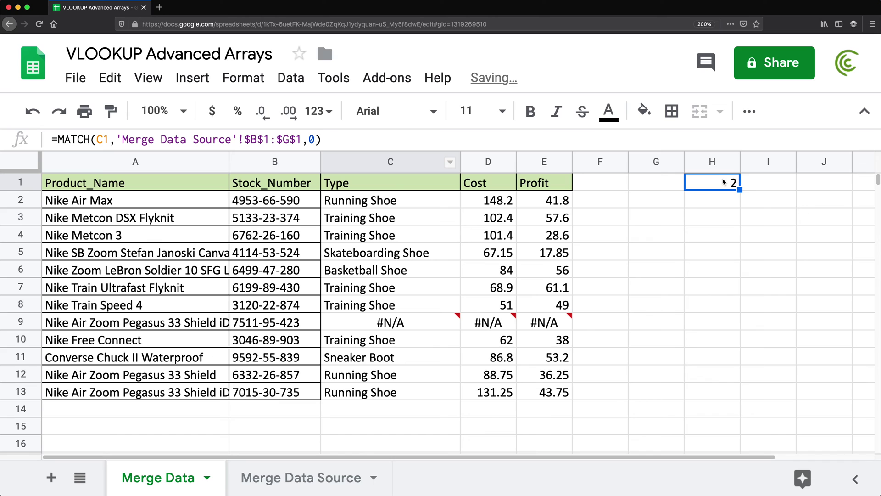
# - Review H1's MATCH formula and trace the C1 header to its position in the Merge Data Source header row
pyautogui.doubleClick(724, 183)
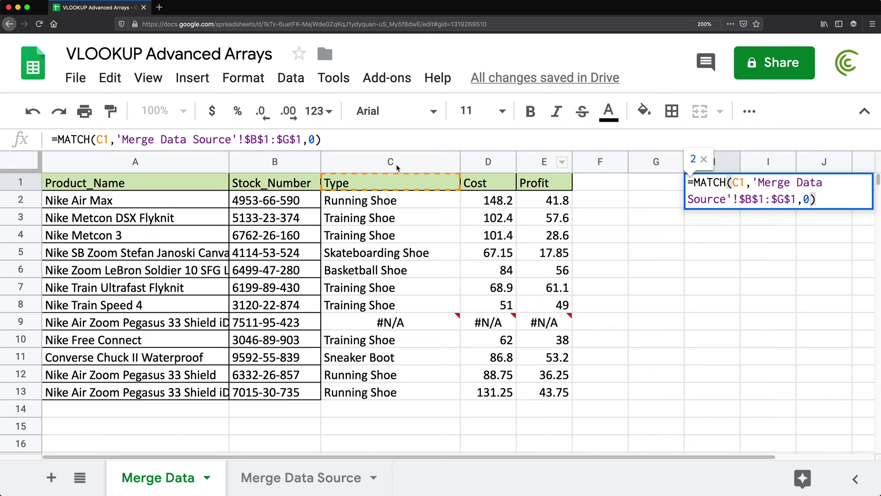
pyautogui.press('Escape')
pyautogui.click(350, 182)
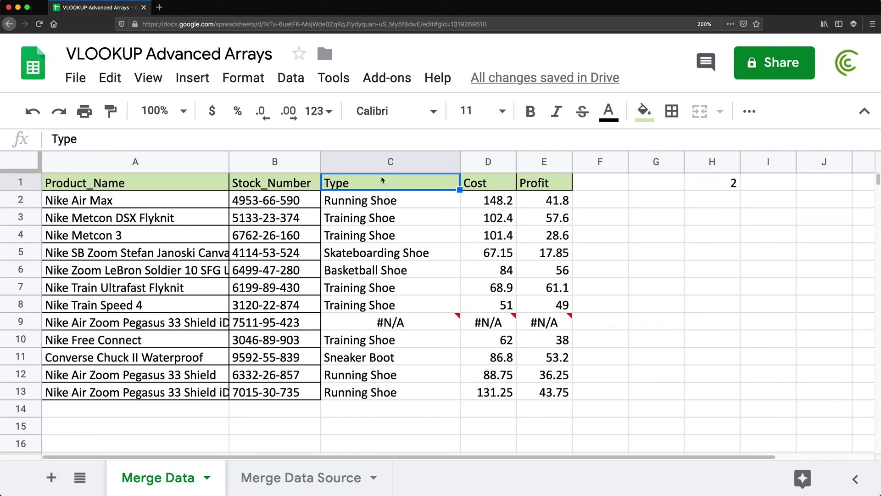
pyautogui.click(307, 480)
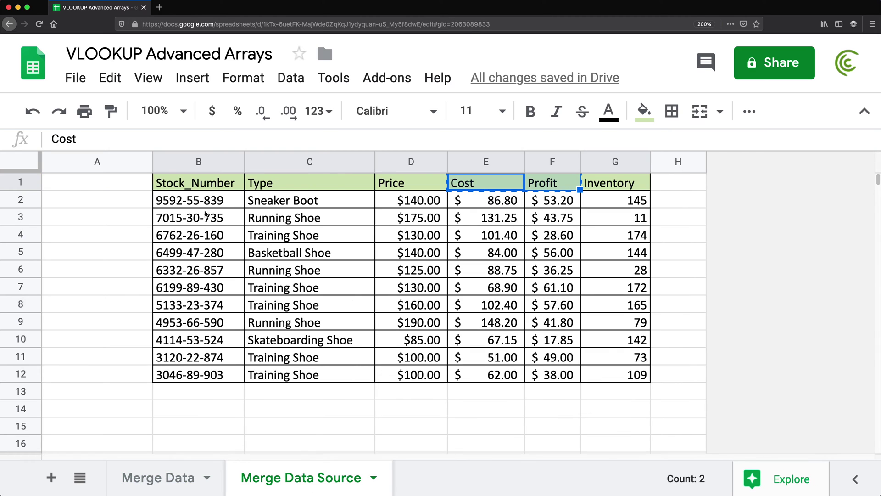
pyautogui.moveTo(197, 184); pyautogui.dragTo(615, 184)
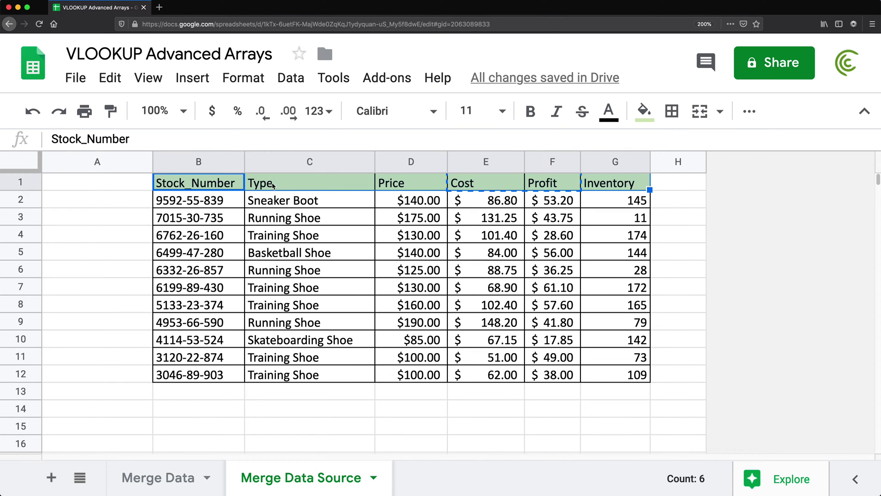
pyautogui.click(255, 185)
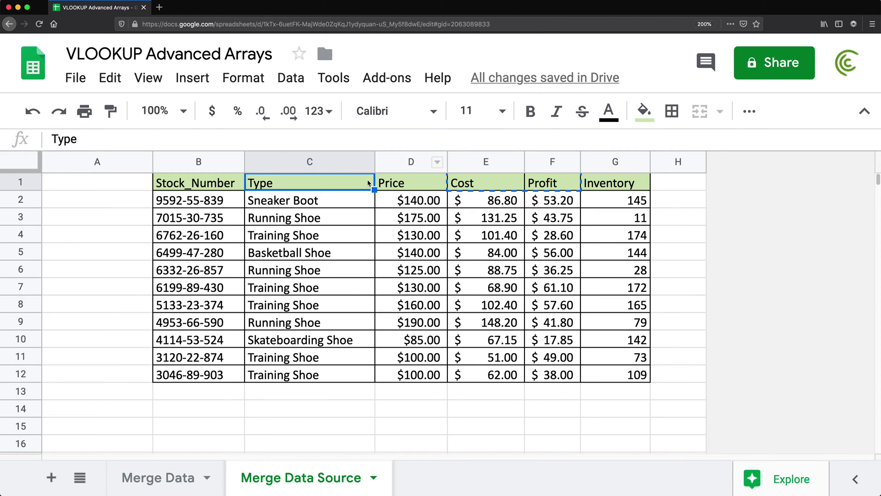
pyautogui.click(485, 183)
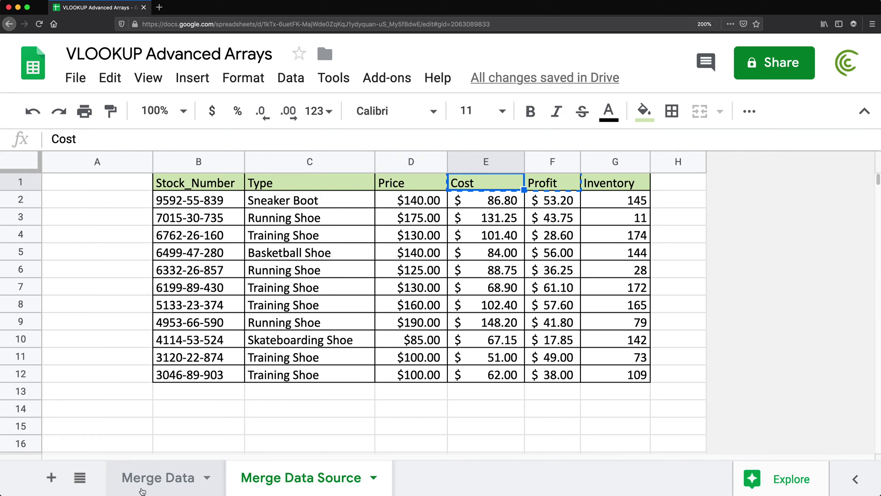
# - Test the H1 MATCH formula with Cost as the header in C1, and undo the header change
pyautogui.click(156, 478)
pyautogui.write('Cost')
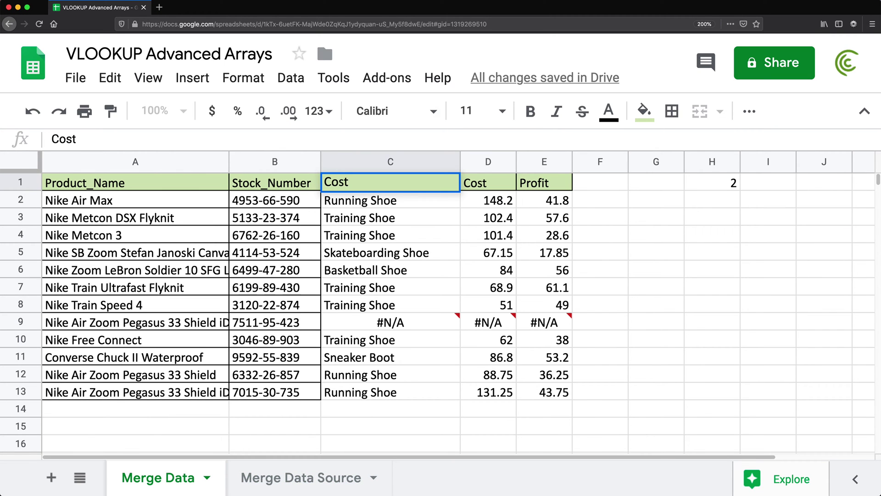
pyautogui.press('Return')
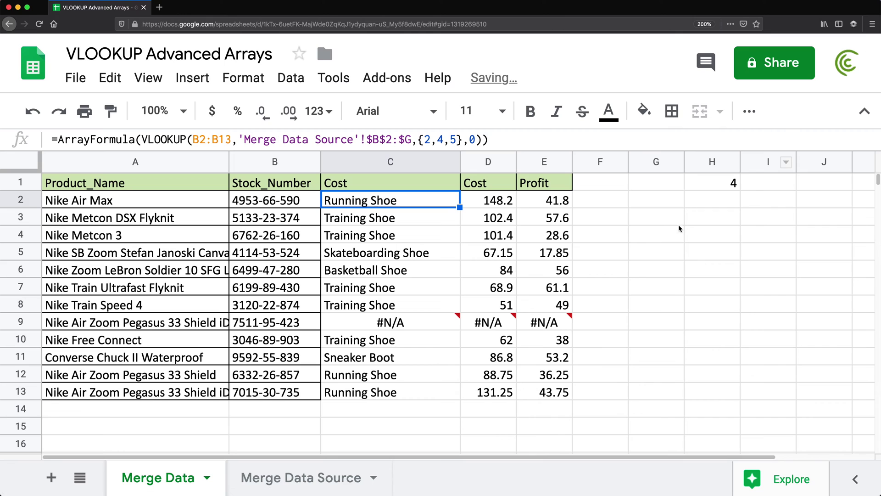
pyautogui.click(683, 188)
pyautogui.click(719, 182)
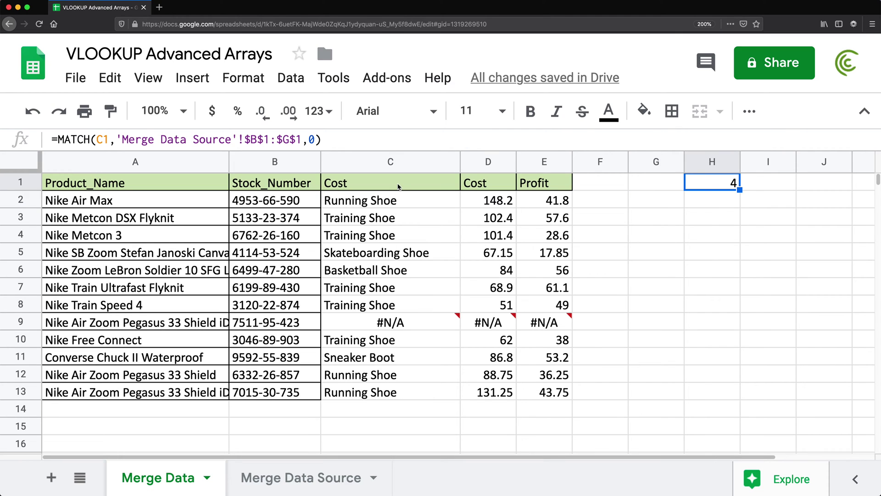
pyautogui.press('super+z')
# - Replace the search key in H1's MATCH formula with the header range C1:E1
pyautogui.click(714, 184)
pyautogui.doubleClick(709, 186)
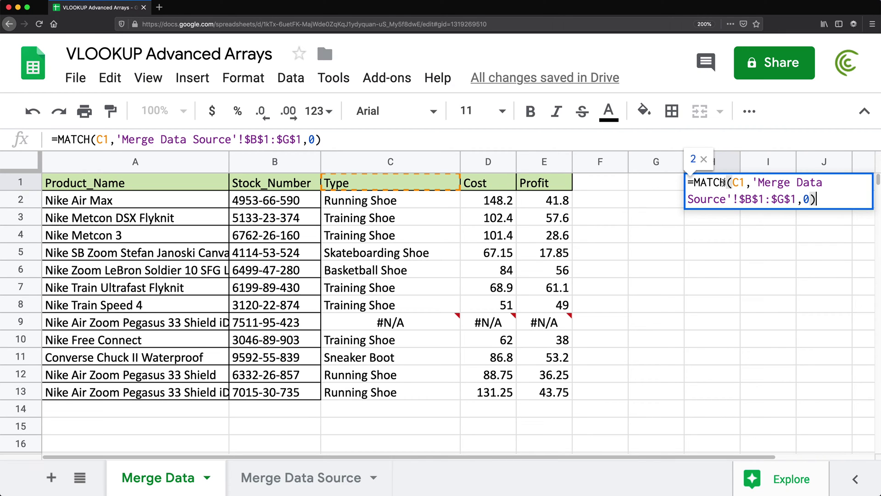
pyautogui.click(744, 182)
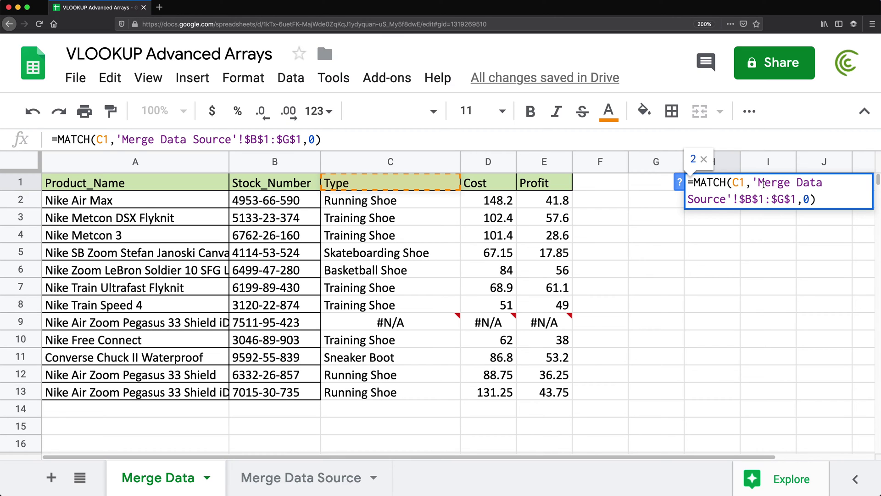
pyautogui.press('BackSpace')
pyautogui.press('BackSpace')
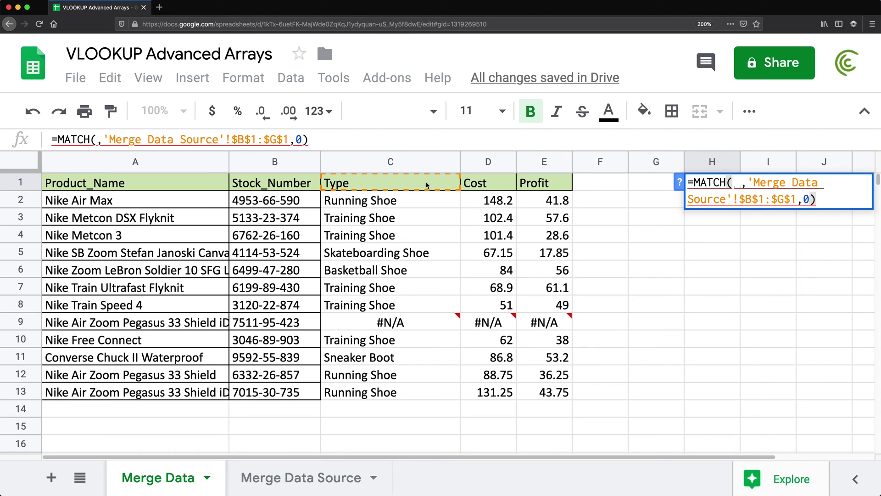
pyautogui.moveTo(426, 185); pyautogui.dragTo(516, 186)
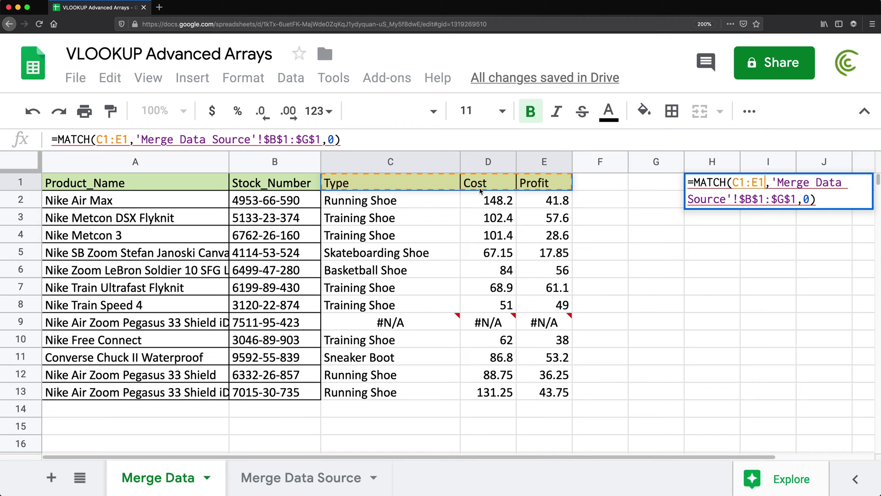
pyautogui.press('Return')
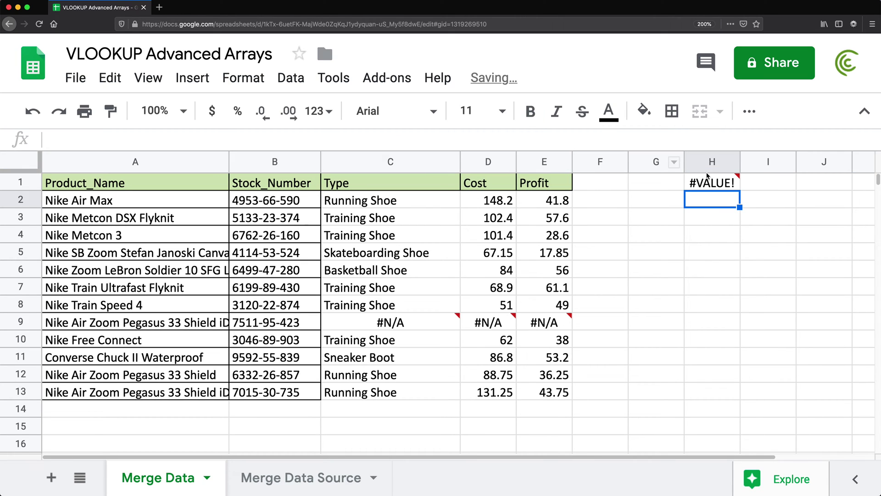
# - Wrap H1's MATCH formula in ArrayFormula so it returns the positions of all three headers
pyautogui.click(713, 182)
pyautogui.doubleClick(697, 182)
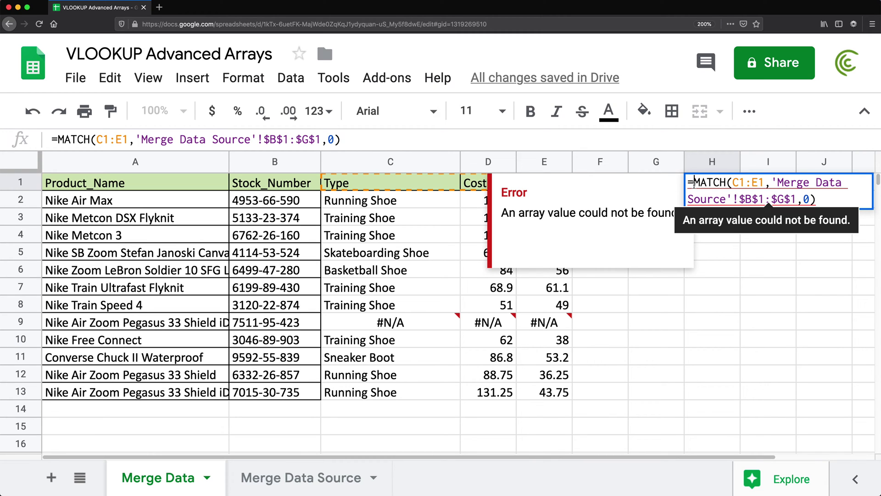
pyautogui.hotkey('ctrl', 'shift', 'Return')
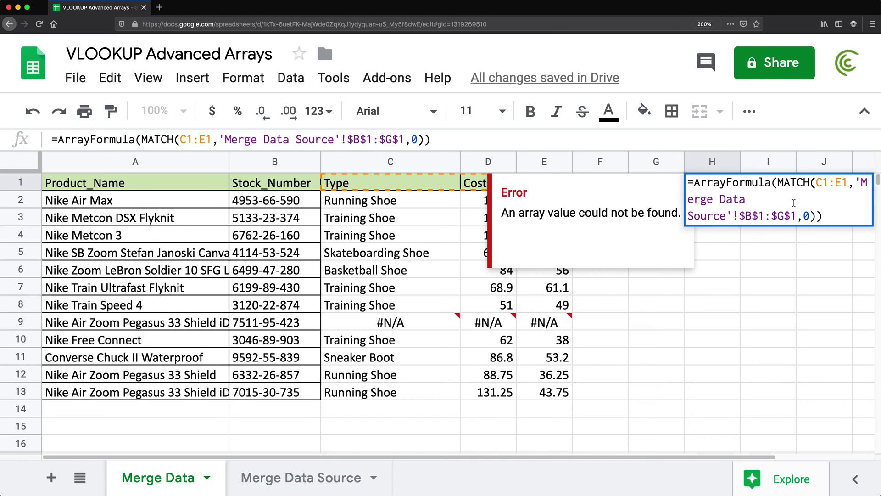
pyautogui.click(828, 222)
pyautogui.moveTo(691, 181); pyautogui.dragTo(775, 183)
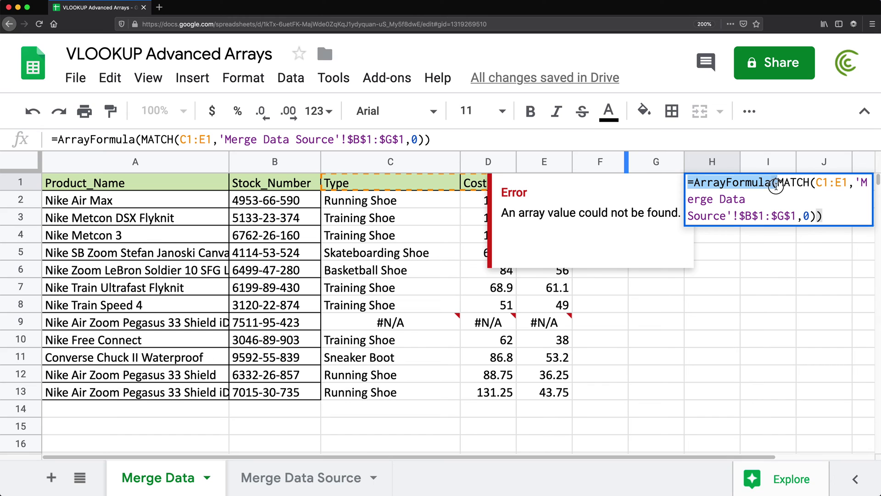
pyautogui.click(825, 212)
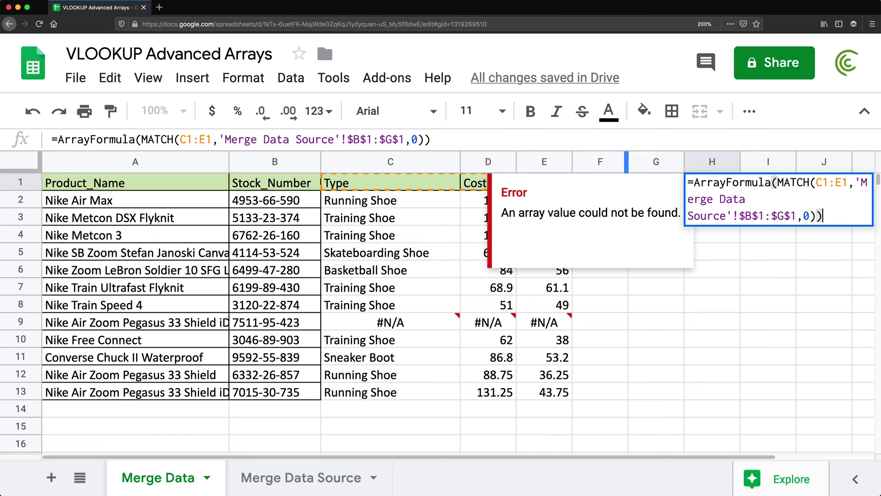
pyautogui.press('Return')
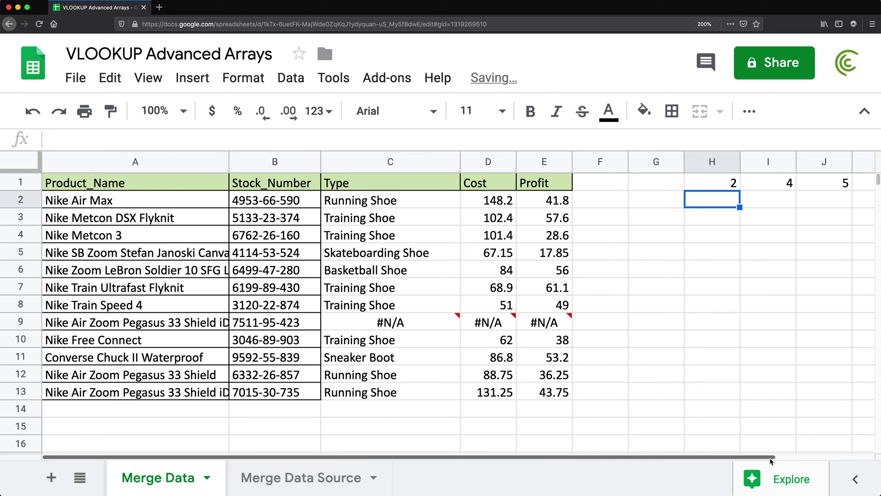
# - Compare the positions in H1:J1 with the fixed column index array in C2's VLOOKUP formula
pyautogui.moveTo(774, 459); pyautogui.dragTo(788, 457)
pyautogui.click(548, 183)
pyautogui.click(600, 183)
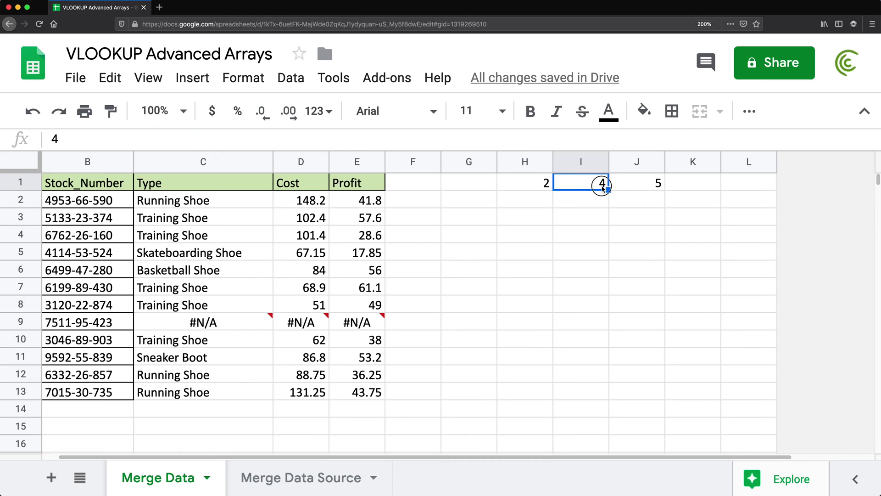
pyautogui.click(621, 189)
pyautogui.click(230, 195)
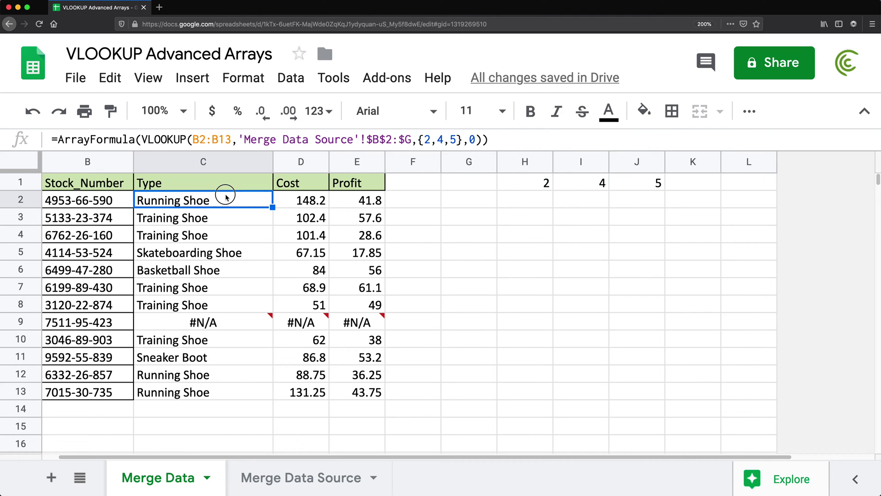
pyautogui.doubleClick(230, 195)
pyautogui.moveTo(504, 200); pyautogui.dragTo(546, 201)
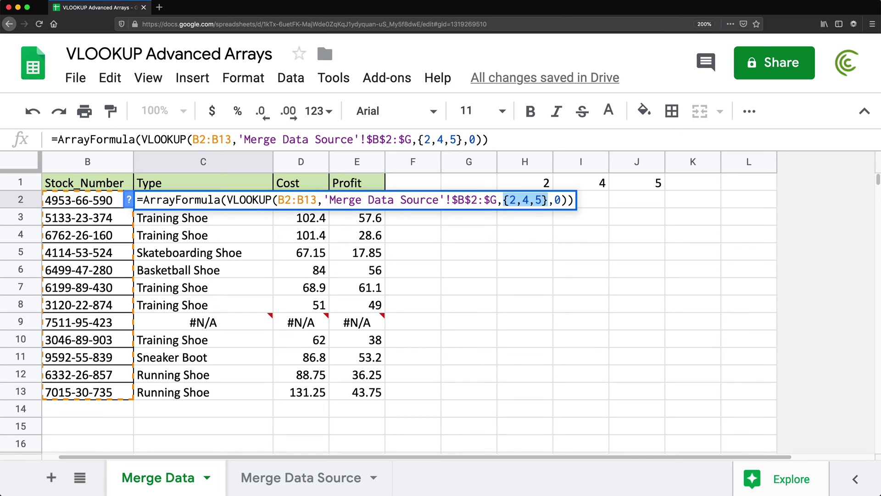
pyautogui.press('Escape')
# - Copy the MATCH expression without its ArrayFormula wrapper from the formula in H1
pyautogui.click(528, 184)
pyautogui.doubleClick(529, 184)
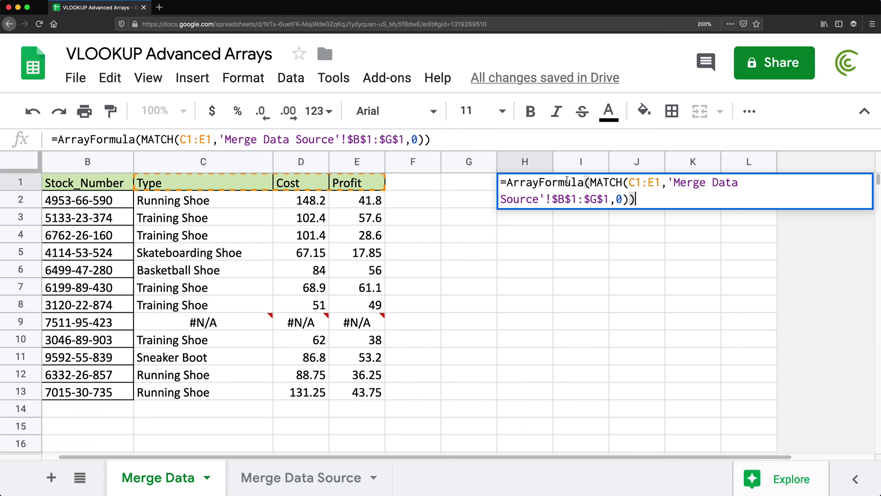
pyautogui.moveTo(589, 184); pyautogui.dragTo(635, 211)
pyautogui.hotkey('ctrl', 'c')
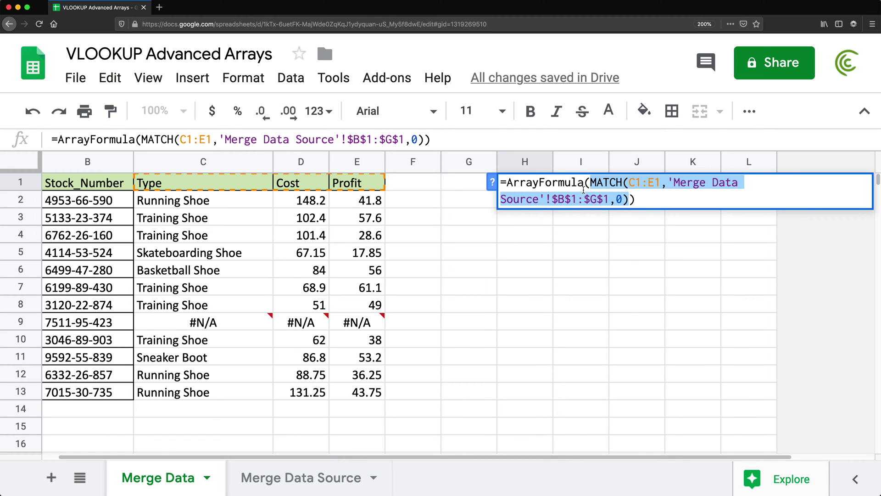
pyautogui.press('Escape')
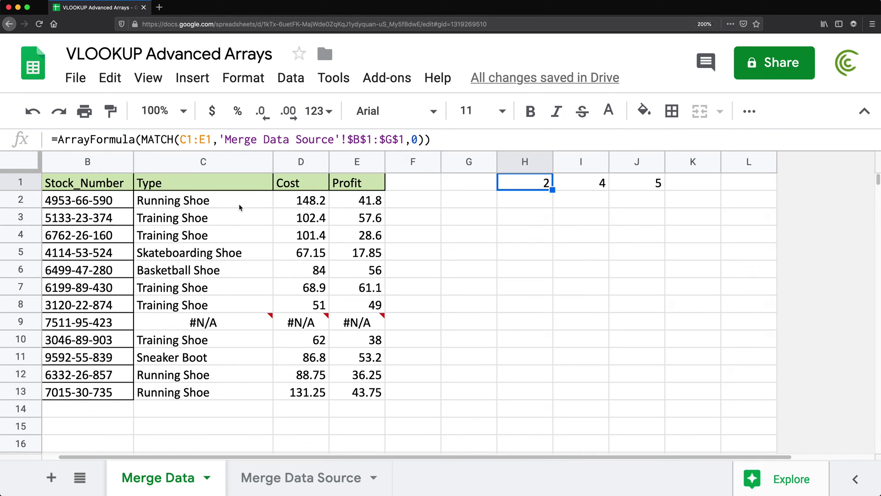
# - Replace the index array {2,4,5} in C2's VLOOKUP with the copied MATCH(C1:E1,'Merge Data Source'!$B$1:$G$1,0)
pyautogui.click(191, 200)
pyautogui.doubleClick(185, 199)
pyautogui.doubleClick(173, 199)
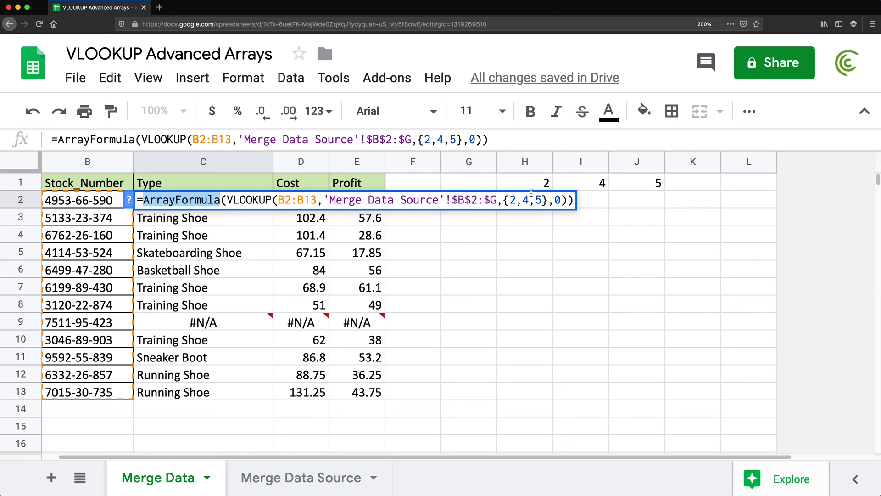
pyautogui.moveTo(547, 200); pyautogui.dragTo(506, 203)
pyautogui.hotkey('ctrl', 'v')
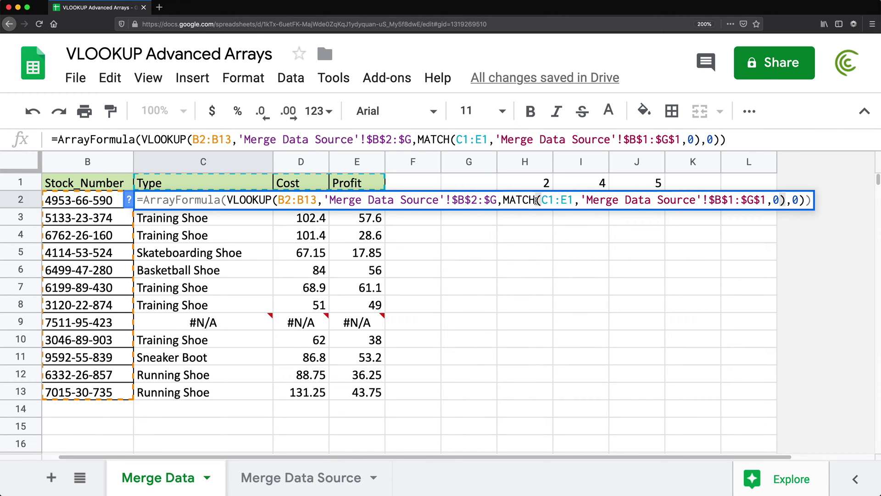
pyautogui.press('Return')
# - Delete the helper MATCH formula from H1 and return to cell A1
pyautogui.click(540, 190)
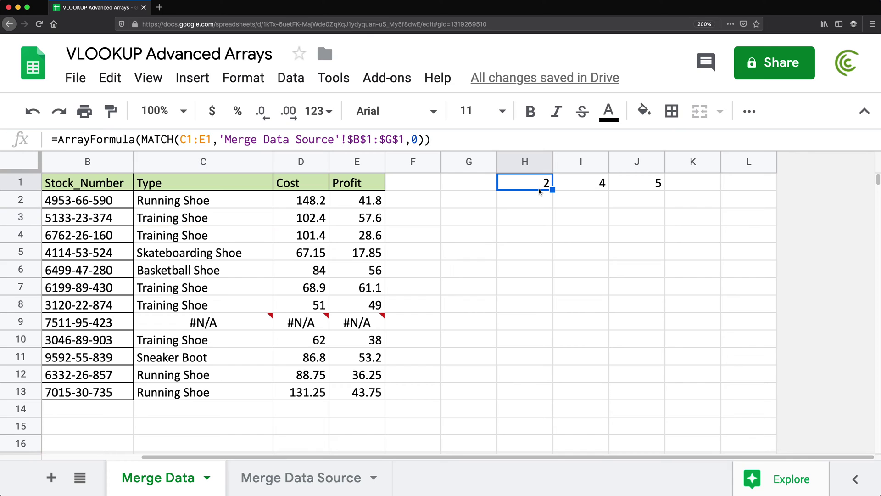
pyautogui.press('Delete')
pyautogui.press('Left')
pyautogui.press('Left')
pyautogui.press('Left')
pyautogui.press('Left')
pyautogui.press('Left')
pyautogui.press('Left')
pyautogui.press('Left')
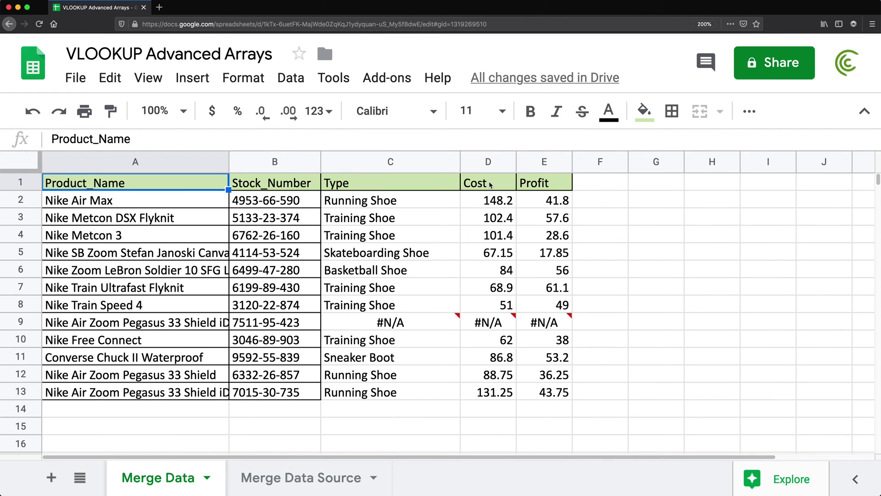
# - Test the dynamic lookup by changing the header in D1 to Price
pyautogui.click(490, 185)
pyautogui.write('Prie')
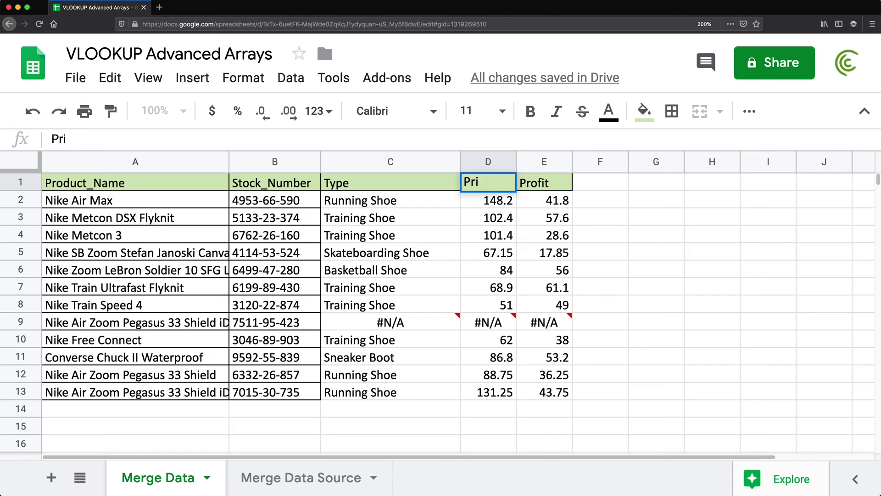
pyautogui.press('Return')
pyautogui.click(486, 183)
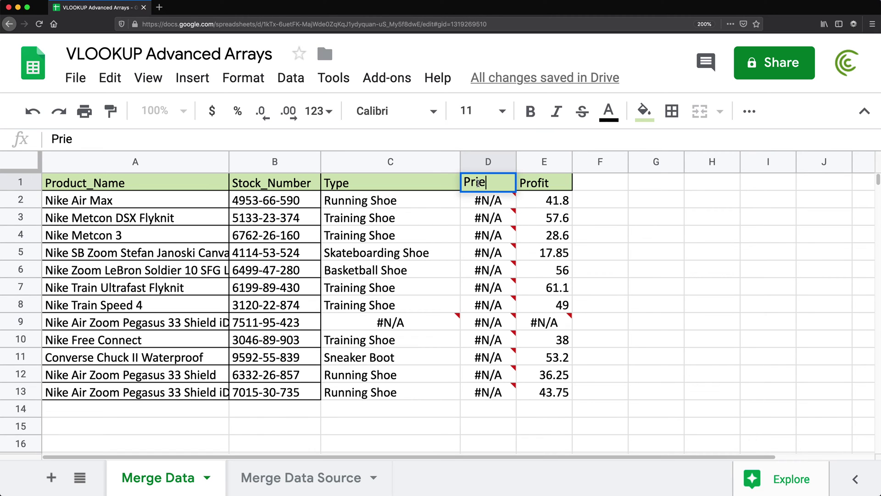
pyautogui.doubleClick(487, 183)
pyautogui.press('Left')
pyautogui.write('c')
pyautogui.press('Return')
pyautogui.click(499, 180)
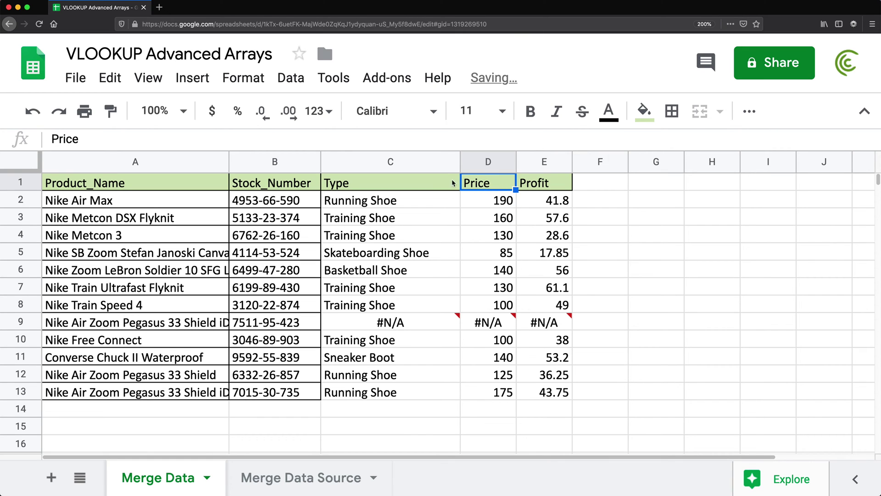
# - Check the Price column in Merge Data Source, and set the D1 header in Merge Data back to Cost
pyautogui.click(266, 478)
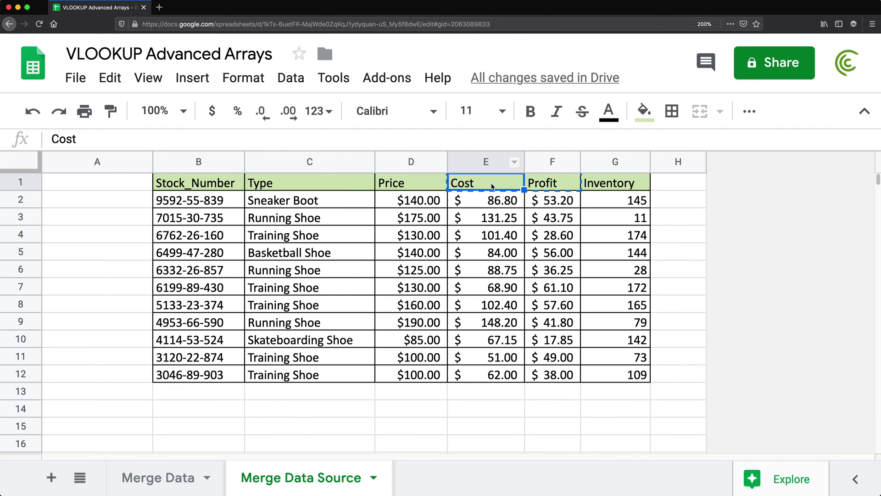
pyautogui.click(406, 186)
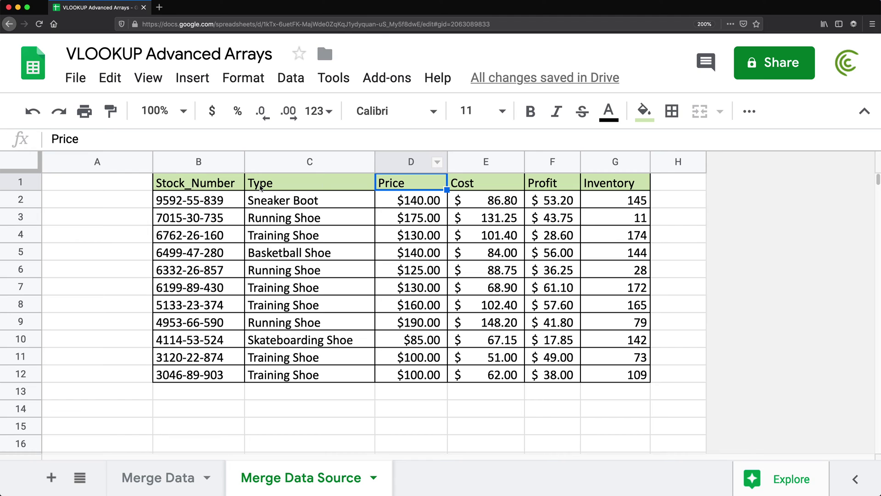
pyautogui.click(173, 474)
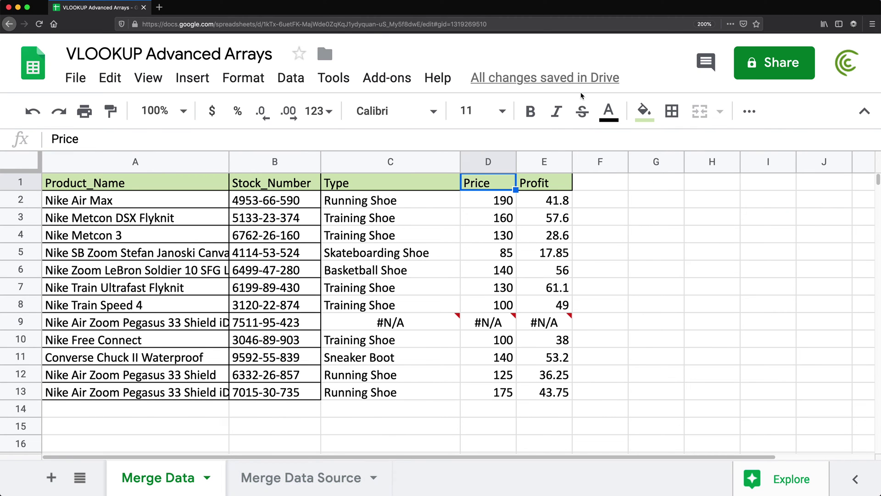
pyautogui.write('Cost')
pyautogui.press('Return')
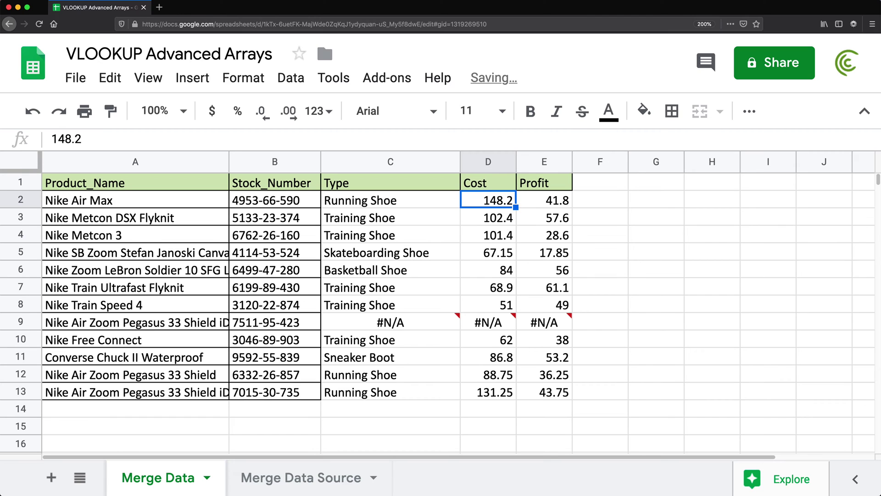
# - Review the Cost header in Merge Data Source, the headers in C1:E1 and C2's combined VLOOKUP and MATCH formula
pyautogui.click(310, 482)
pyautogui.click(474, 186)
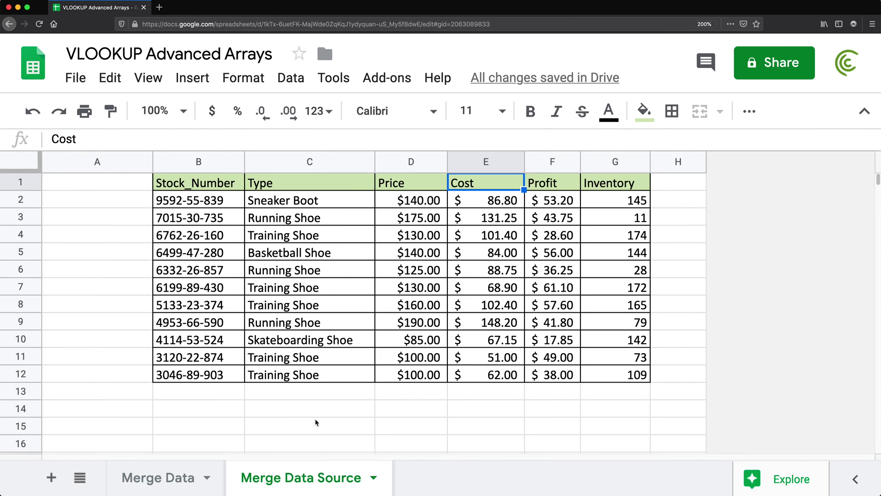
pyautogui.click(180, 477)
pyautogui.moveTo(387, 182); pyautogui.dragTo(564, 187)
pyautogui.click(370, 207)
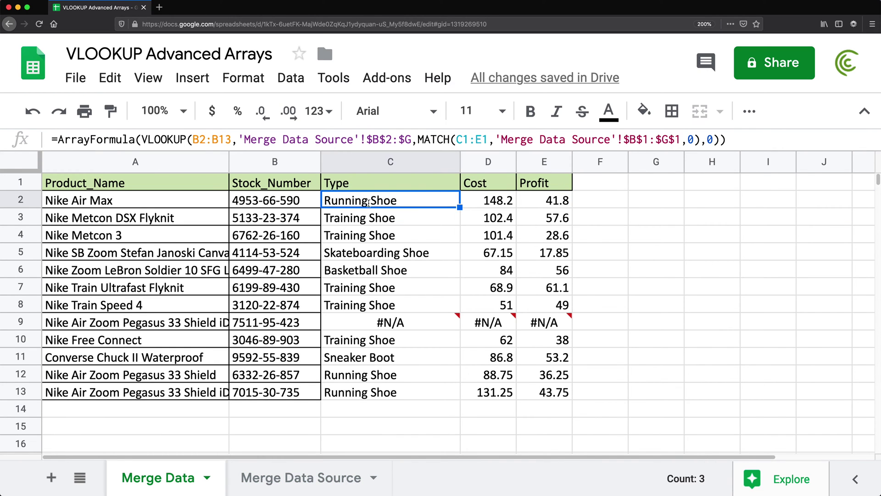
pyautogui.press('Return')
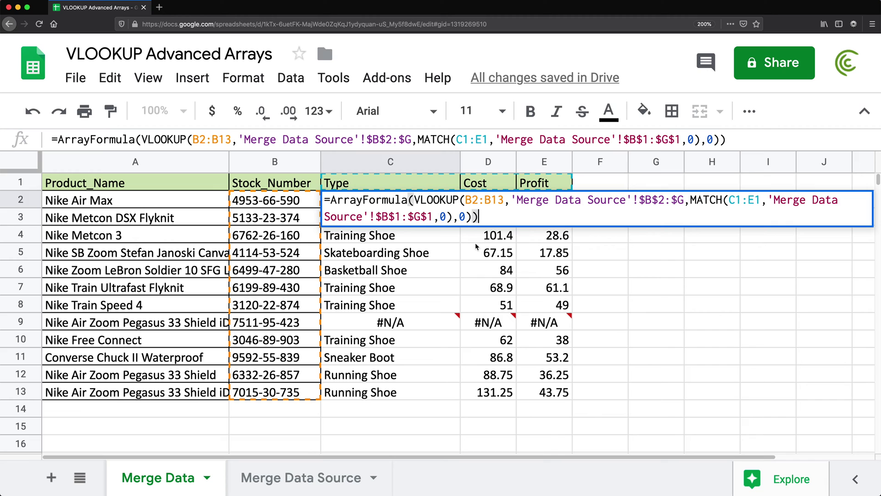
pyautogui.press('Escape')
# - Insert an empty column before the Price column in Merge Data Source and check the lookup results in Merge Data
pyautogui.click(305, 477)
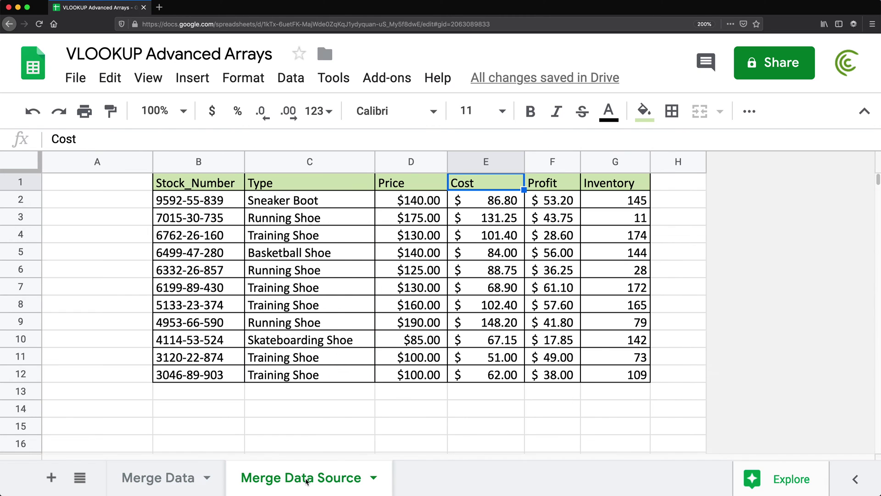
pyautogui.click(405, 163)
pyautogui.rightClick(405, 163)
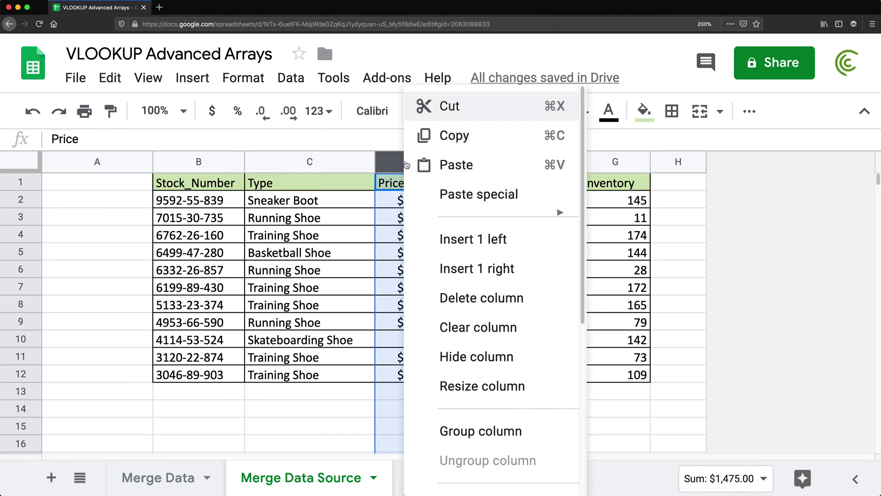
pyautogui.click(466, 237)
pyautogui.click(168, 479)
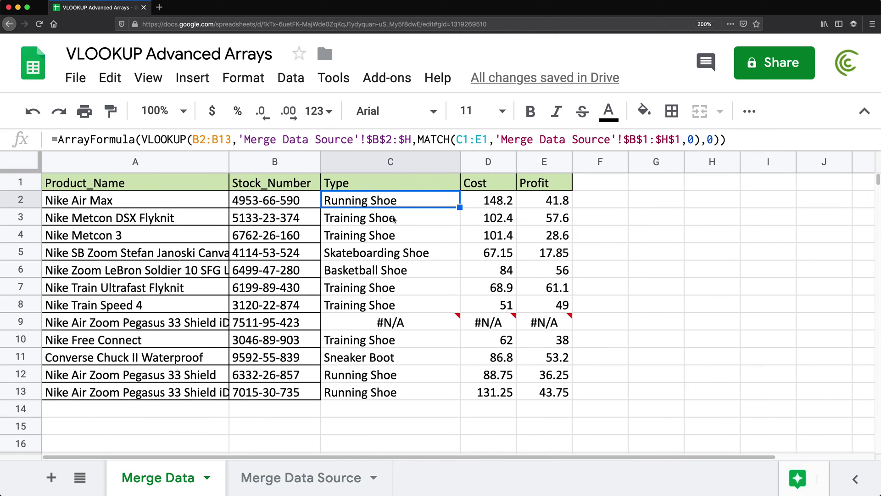
# - Delete the empty column before the Price column in Merge Data Source
pyautogui.click(298, 486)
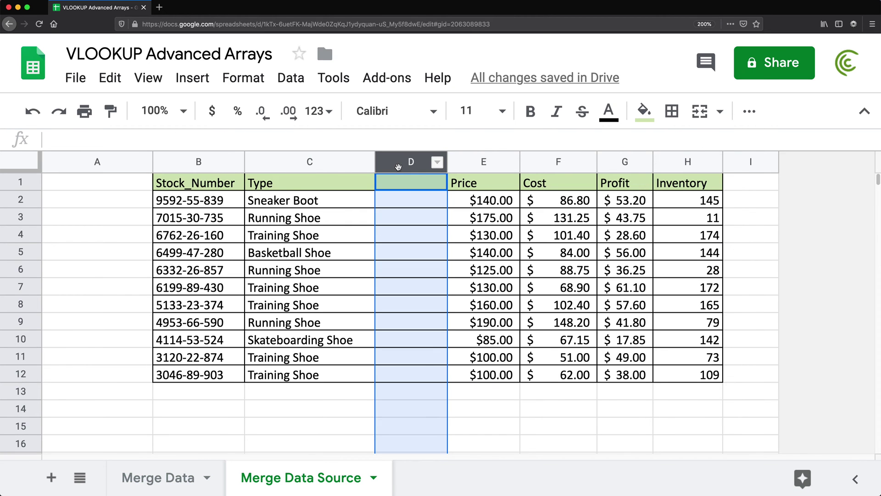
pyautogui.rightClick(413, 163)
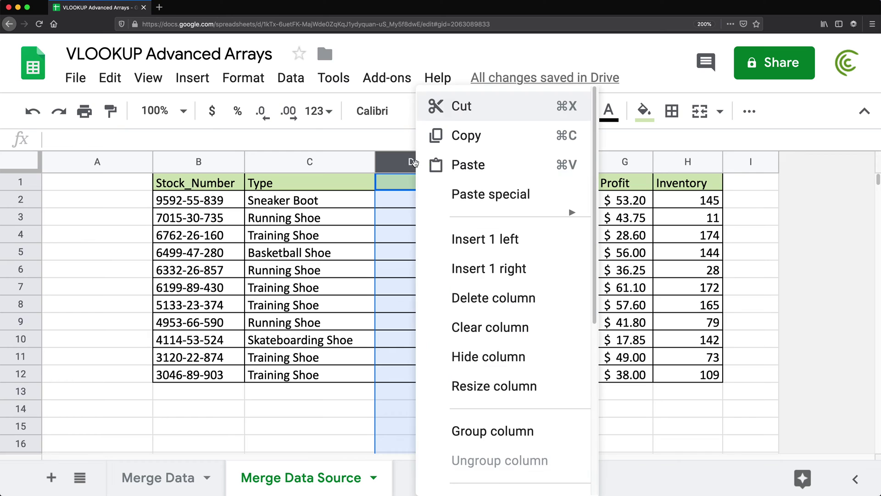
pyautogui.click(480, 296)
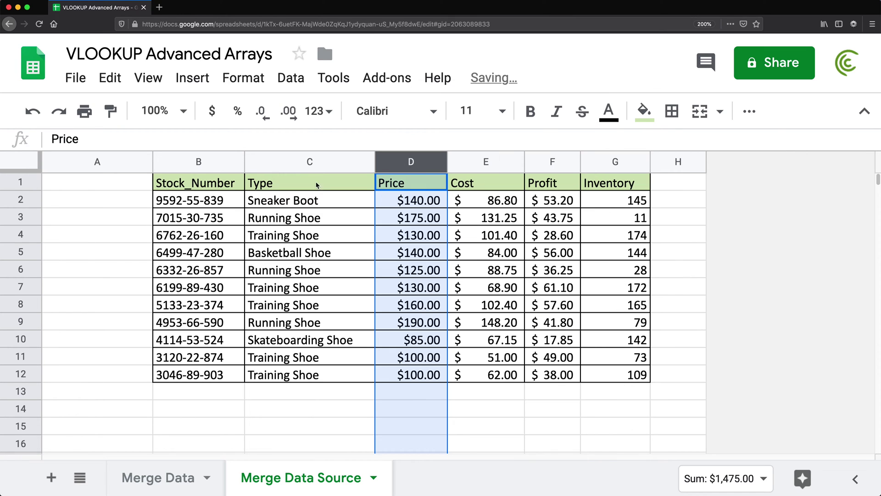
pyautogui.click(195, 183)
# - Compare the Type, Cost and Profit headers in Merge Data with the header row of Merge Data Source
pyautogui.click(157, 477)
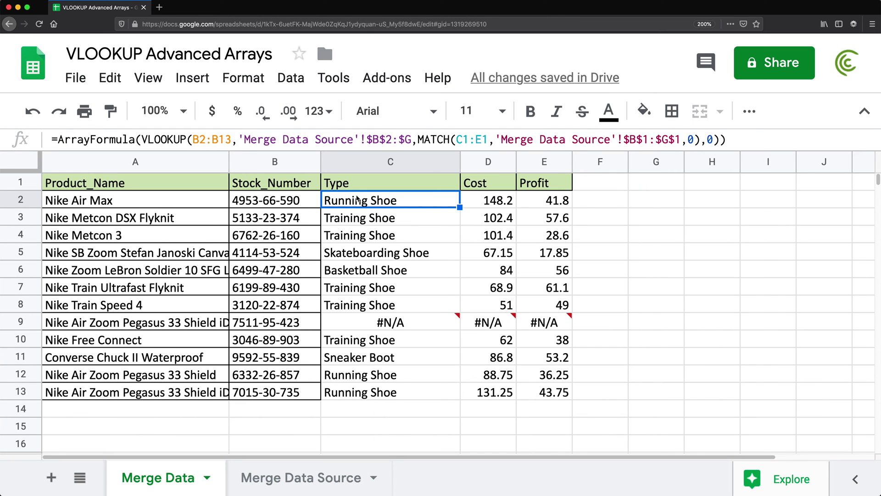
pyautogui.click(347, 184)
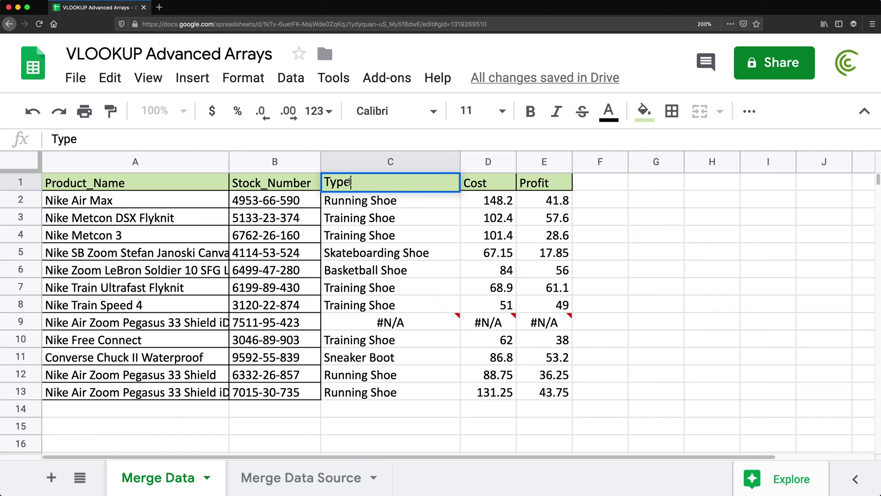
pyautogui.click(484, 185)
pyautogui.click(530, 184)
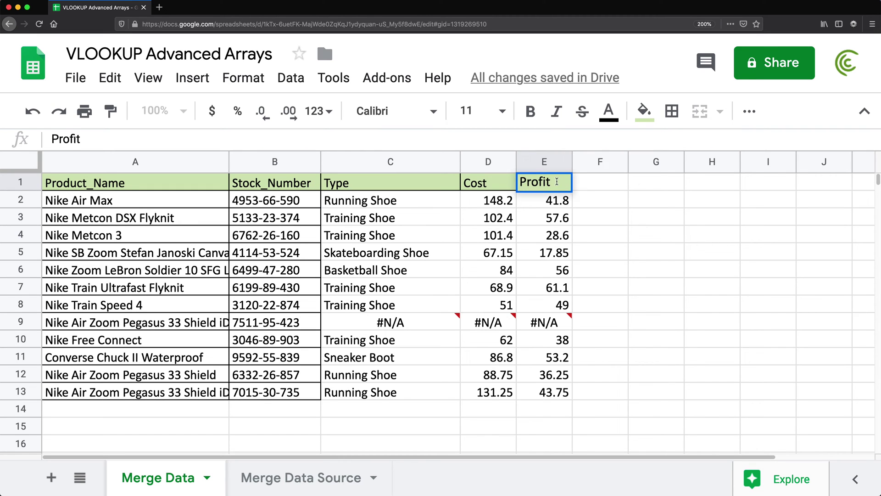
pyautogui.click(552, 234)
pyautogui.click(303, 477)
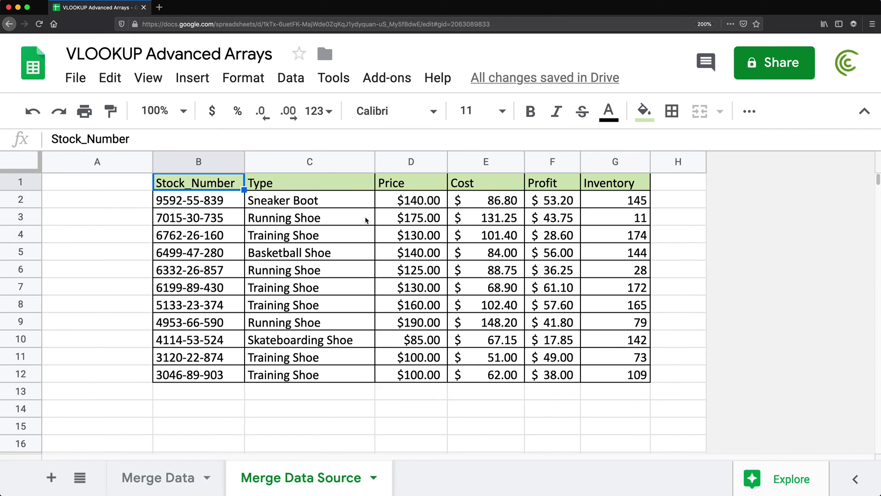
pyautogui.click(343, 191)
pyautogui.moveTo(491, 188); pyautogui.dragTo(603, 189)
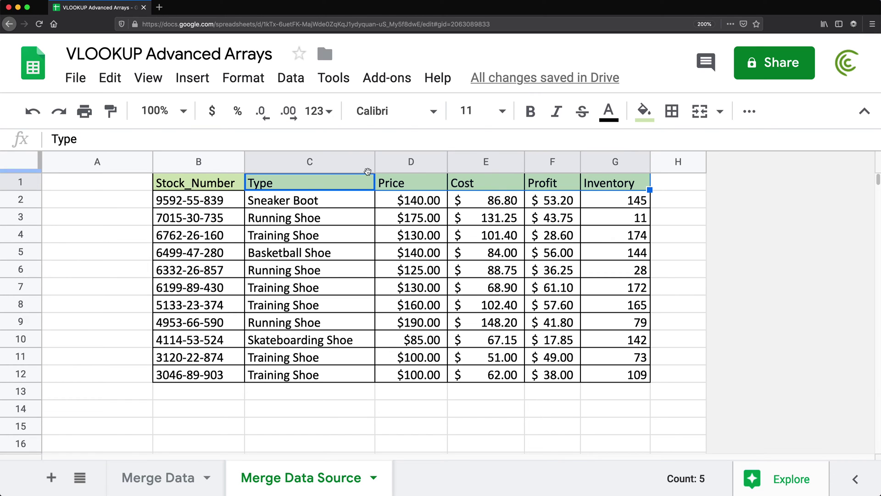
pyautogui.click(174, 478)
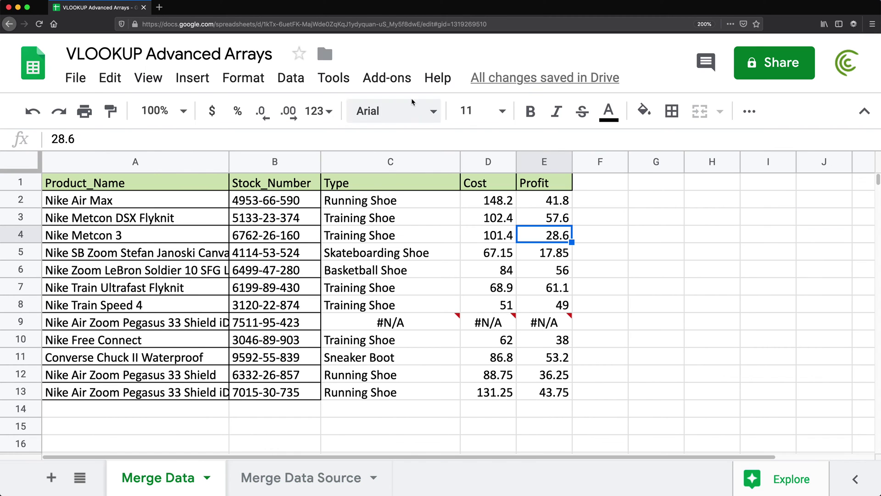
# - Test the lookup in Merge Data with the C1 header changed to Type 2, and undo the change
pyautogui.doubleClick(367, 185)
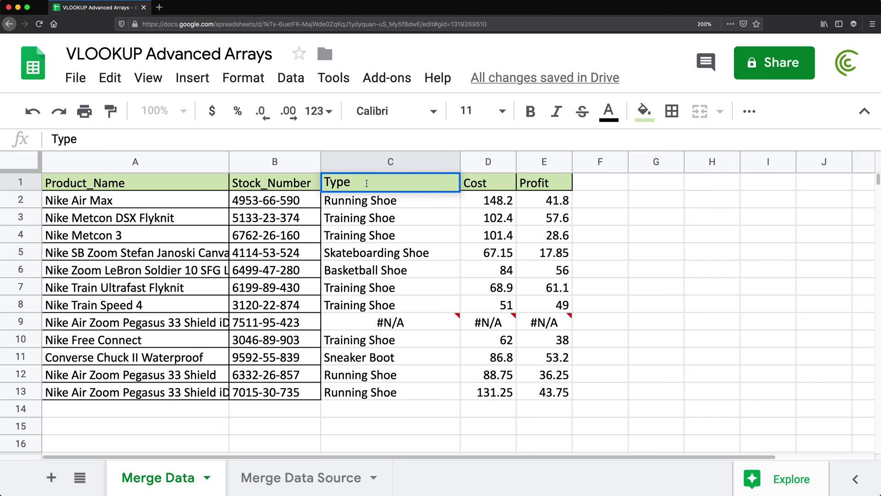
pyautogui.write('2')
pyautogui.press('Return')
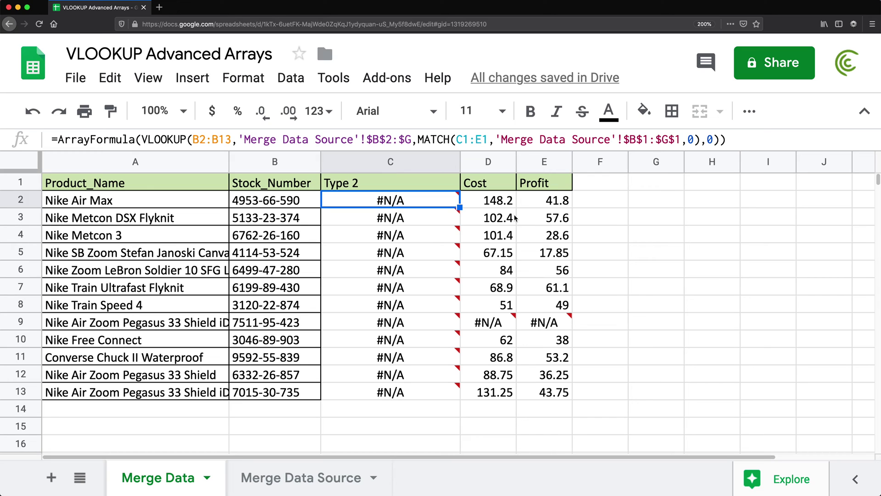
pyautogui.press('super+z')
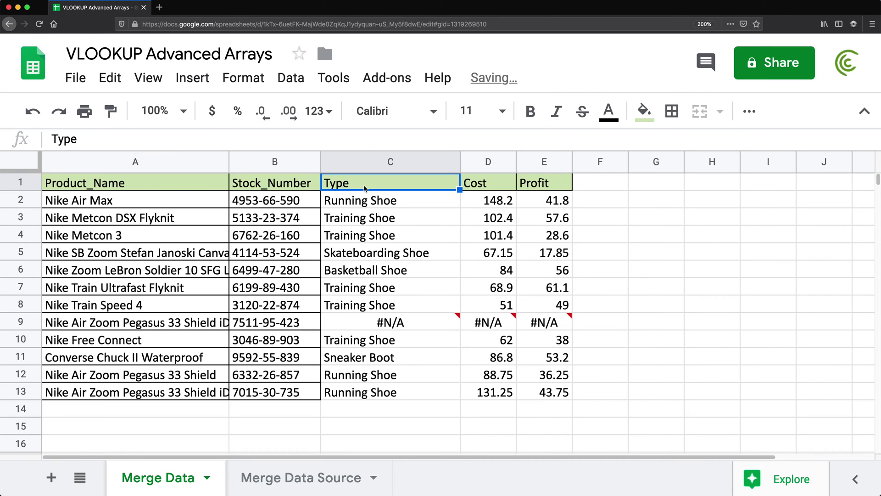
# - Replace the C1:E1 reference in C2's MATCH function with a hardcoded array in curly braces containing "Type"
pyautogui.moveTo(374, 188); pyautogui.dragTo(563, 189)
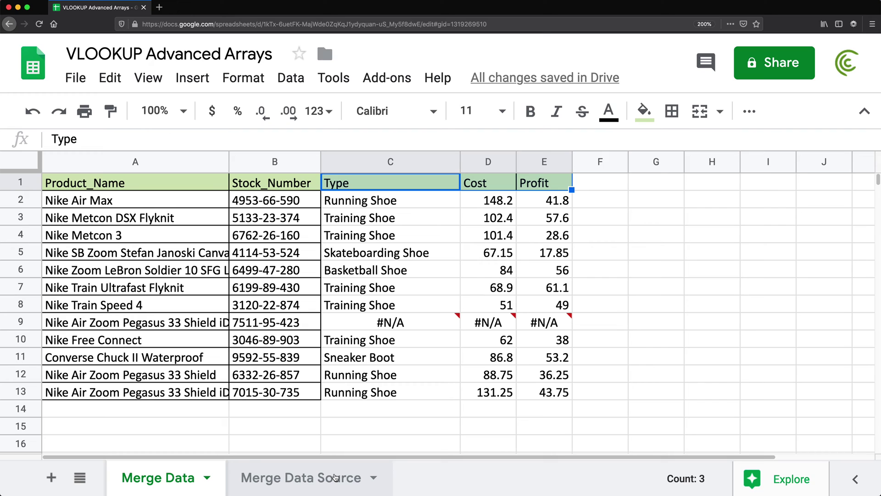
pyautogui.click(379, 205)
pyautogui.doubleClick(379, 205)
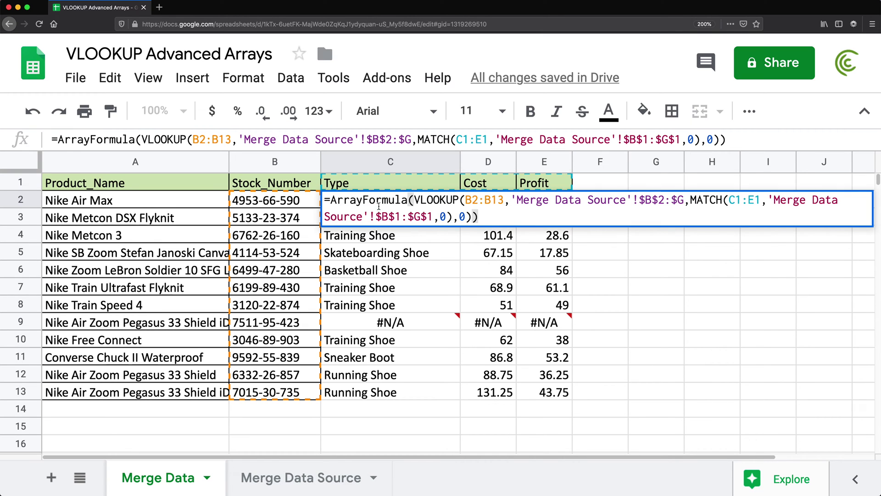
pyautogui.click(504, 200)
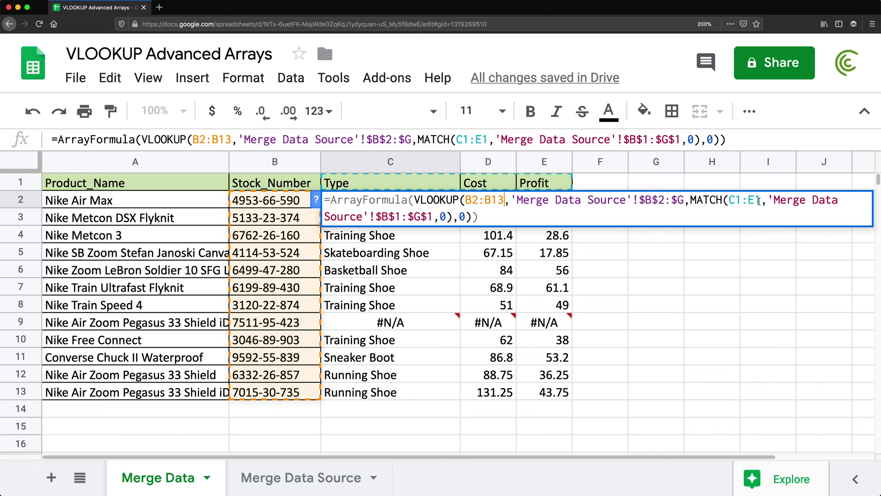
pyautogui.moveTo(758, 200); pyautogui.dragTo(729, 200)
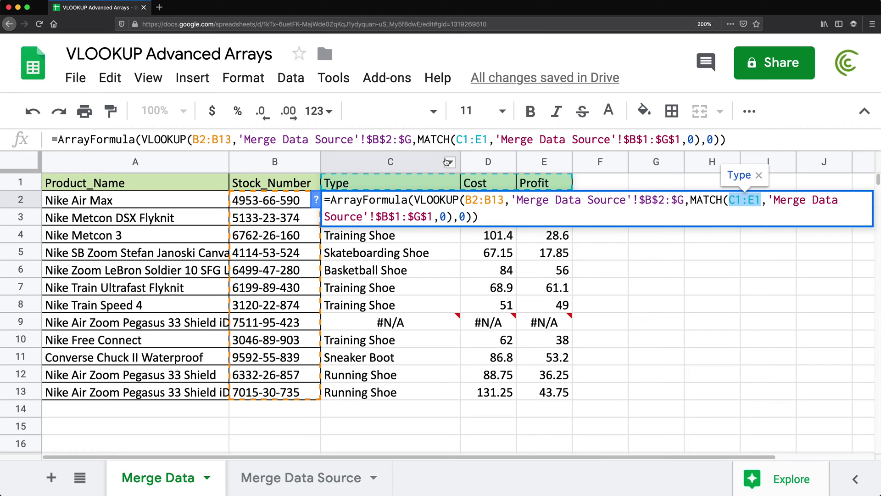
pyautogui.write('{')
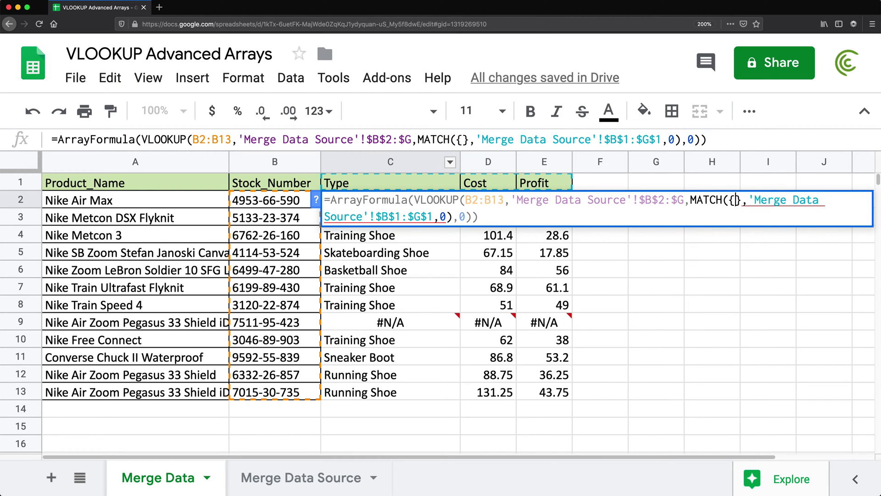
pyautogui.write('"Type"')
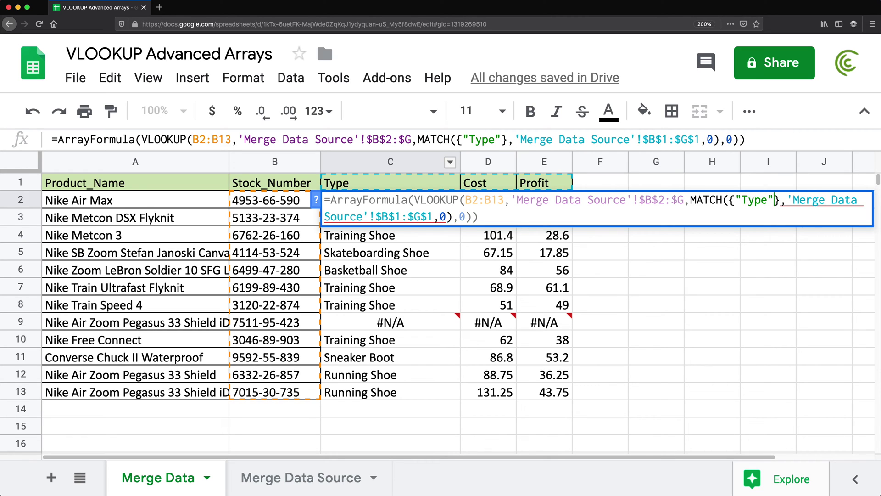
# - Add "Cost" and "Profit" to the MATCH array after "Type" in C2 and enter the formula
pyautogui.write(',')
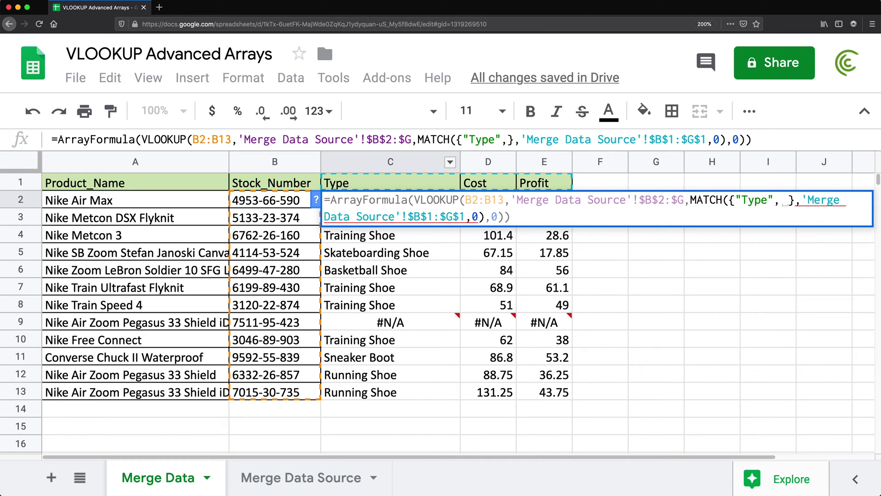
pyautogui.write('"')
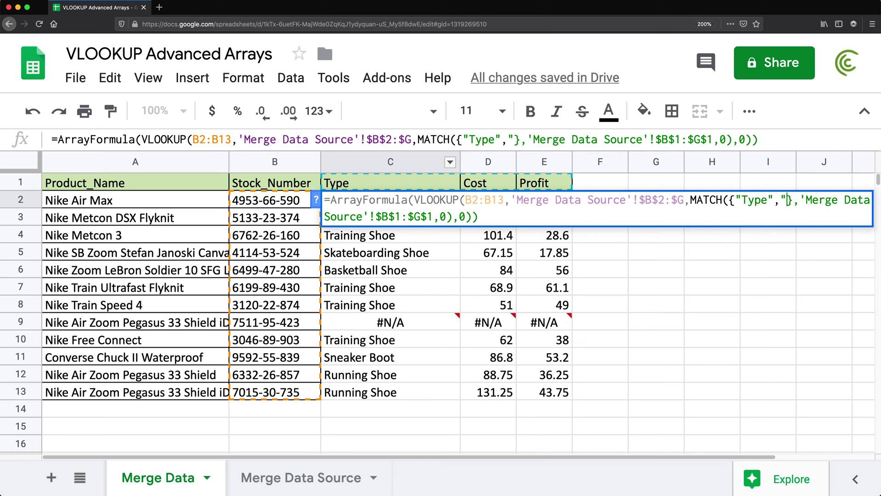
pyautogui.write('Cost"')
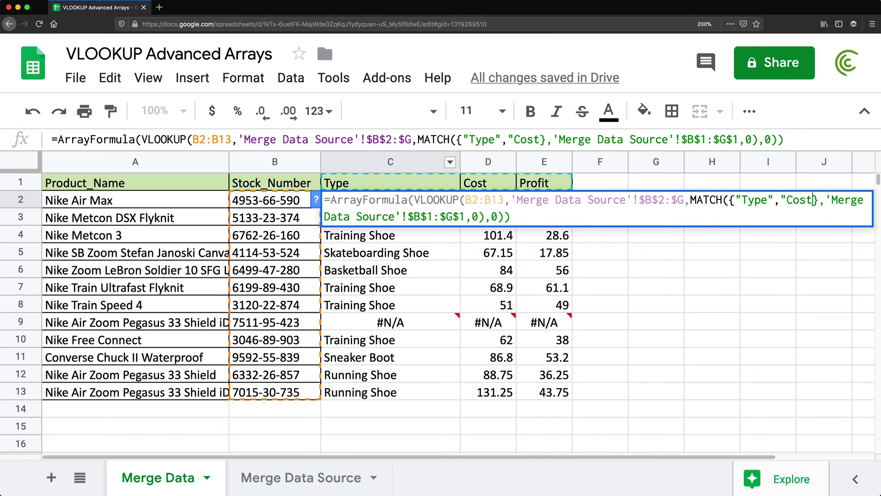
pyautogui.write(',"')
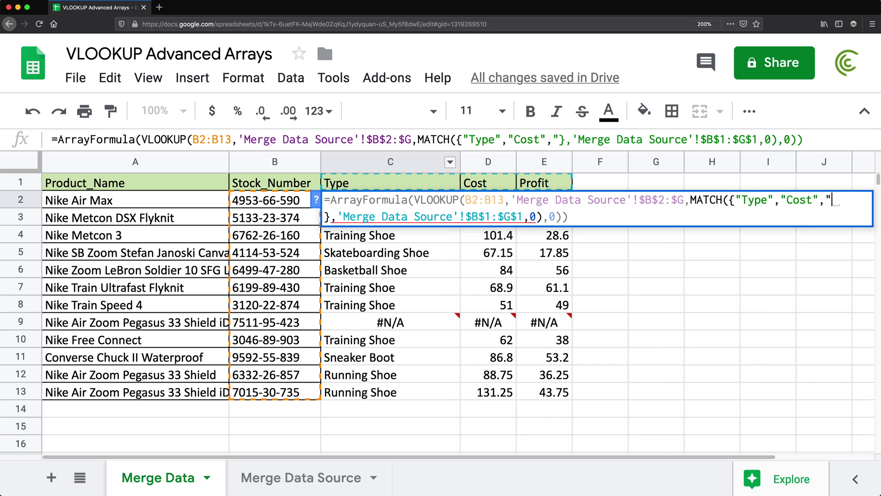
pyautogui.write('Profit')
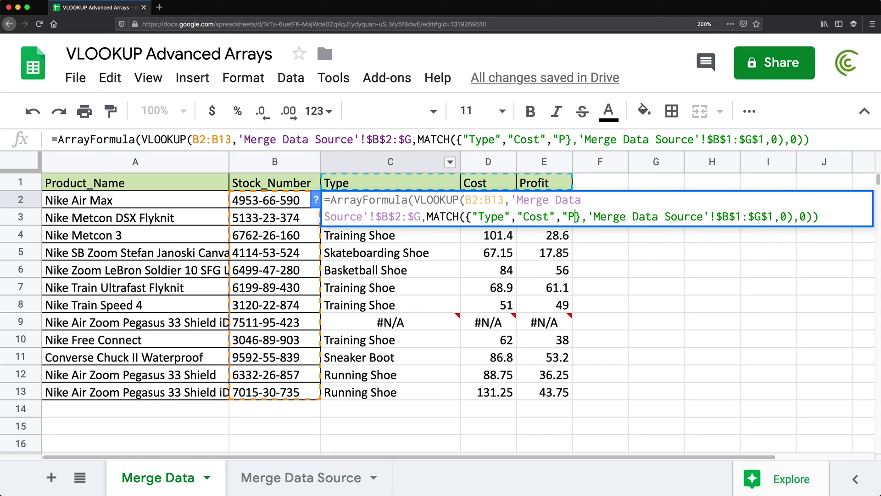
pyautogui.write('"')
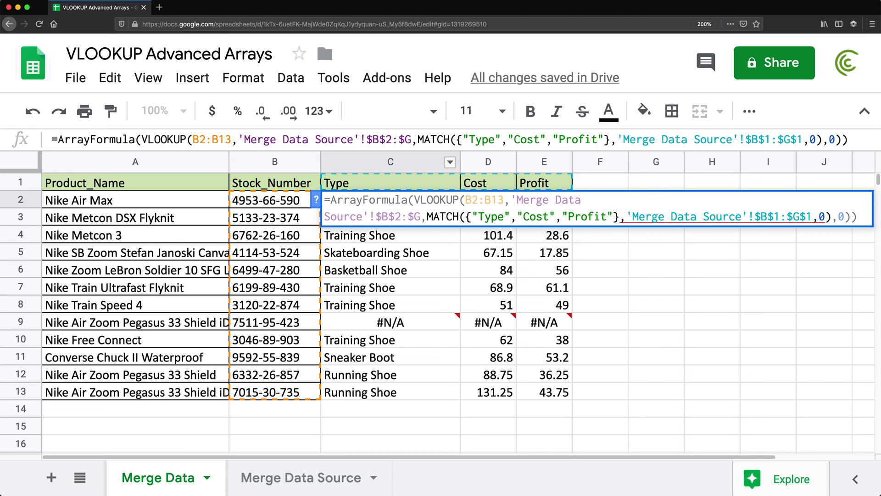
pyautogui.moveTo(620, 218); pyautogui.dragTo(465, 217)
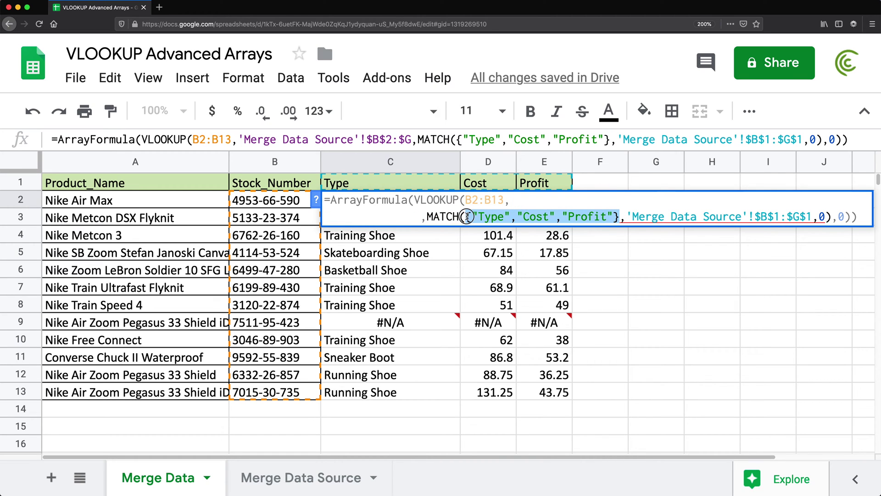
pyautogui.click(621, 218)
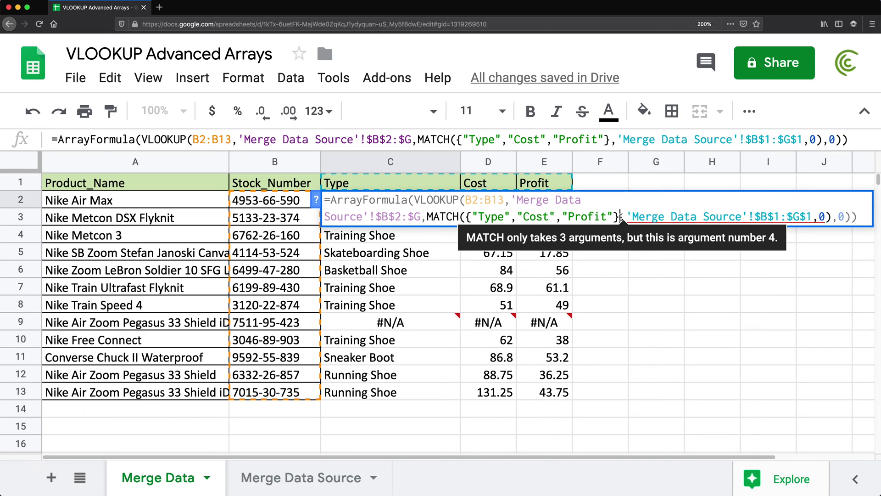
pyautogui.press('Return')
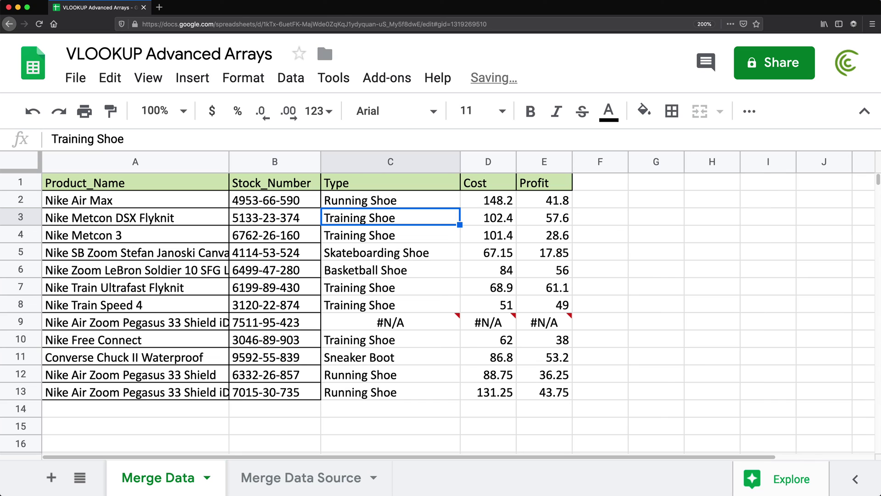
# - Check C2's formula and the headers in C1:E1, and change the C1 header to Category
pyautogui.click(381, 207)
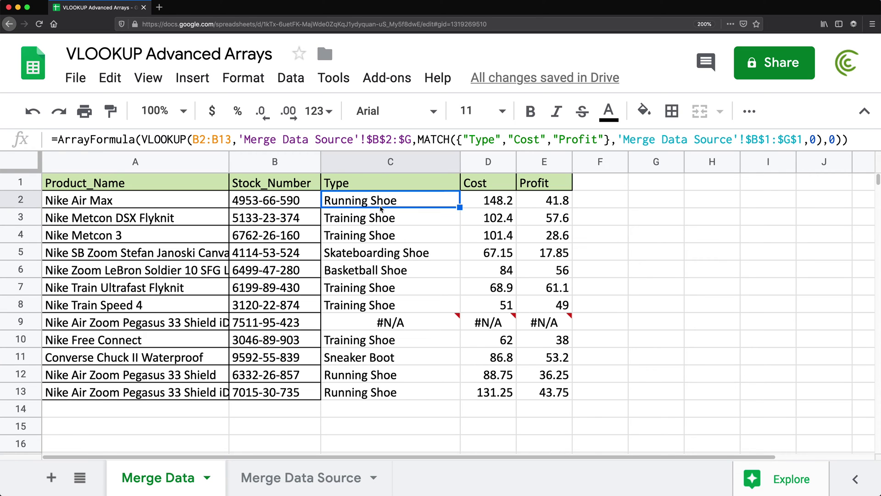
pyautogui.moveTo(378, 181); pyautogui.dragTo(531, 179)
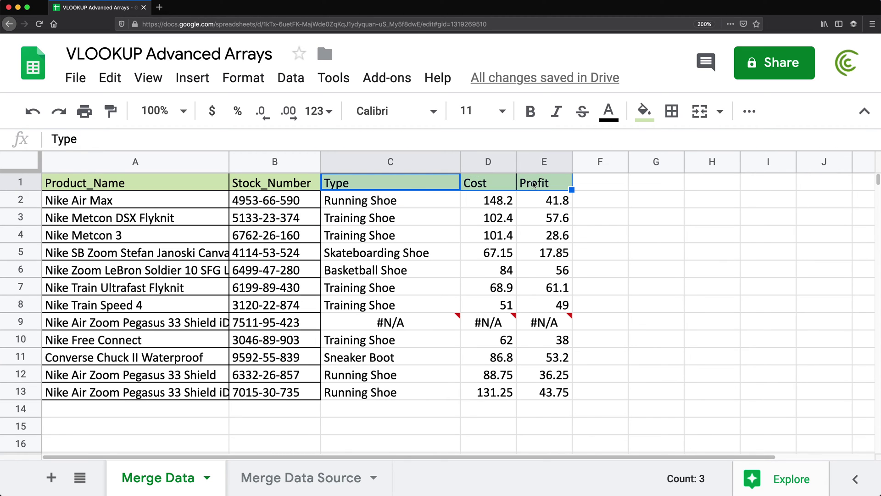
pyautogui.click(409, 188)
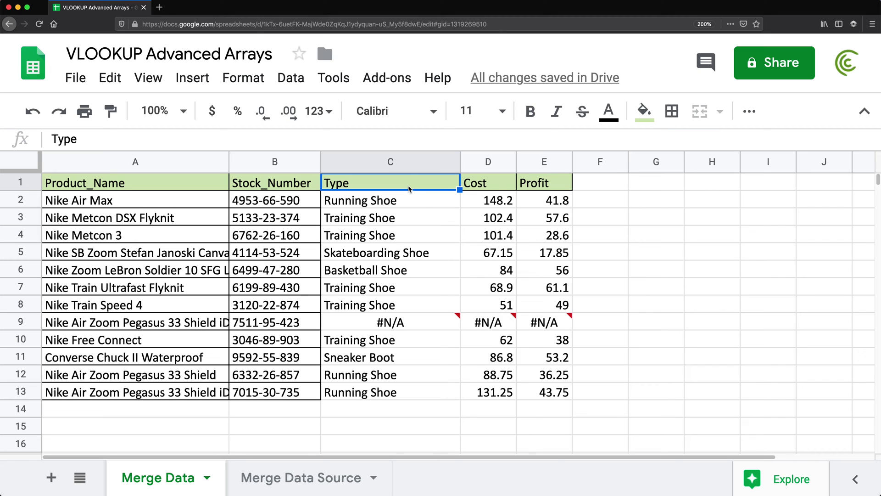
pyautogui.write('Category')
pyautogui.press('Return')
pyautogui.press('Up')
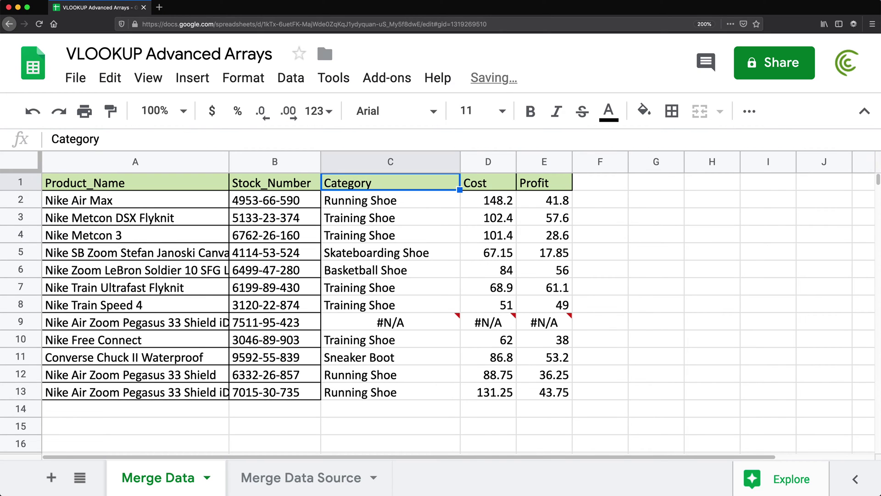
pyautogui.press('Right')
# - Replace "Profit" with "Price" in C2's MATCH array and check the lookup results in C2:E2 against the E1 header
pyautogui.click(360, 205)
pyautogui.doubleClick(361, 202)
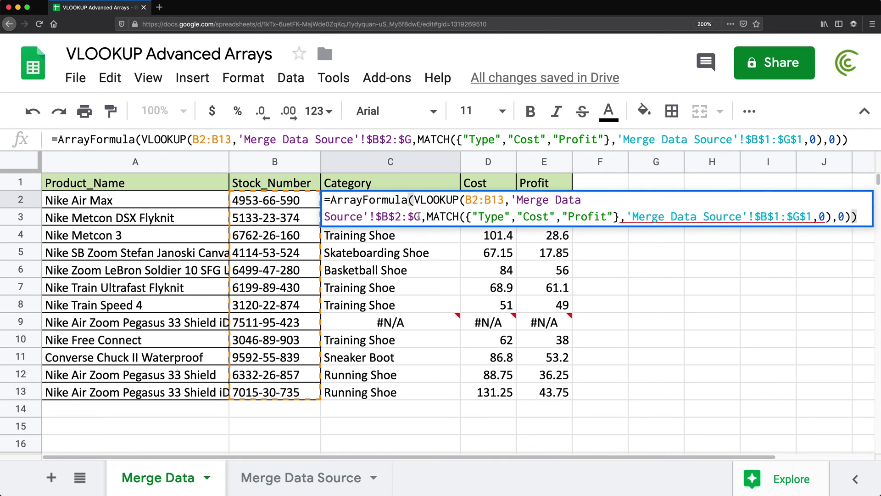
pyautogui.doubleClick(587, 216)
pyautogui.click(588, 217)
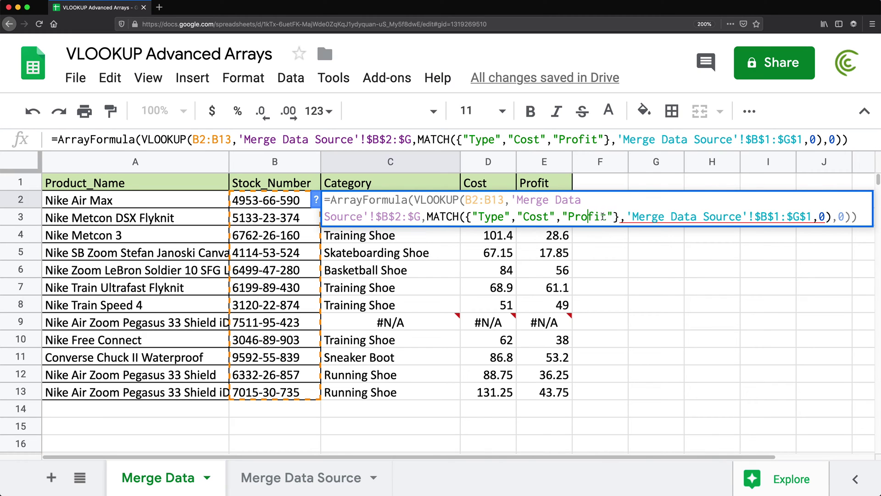
pyautogui.moveTo(602, 217); pyautogui.dragTo(580, 217)
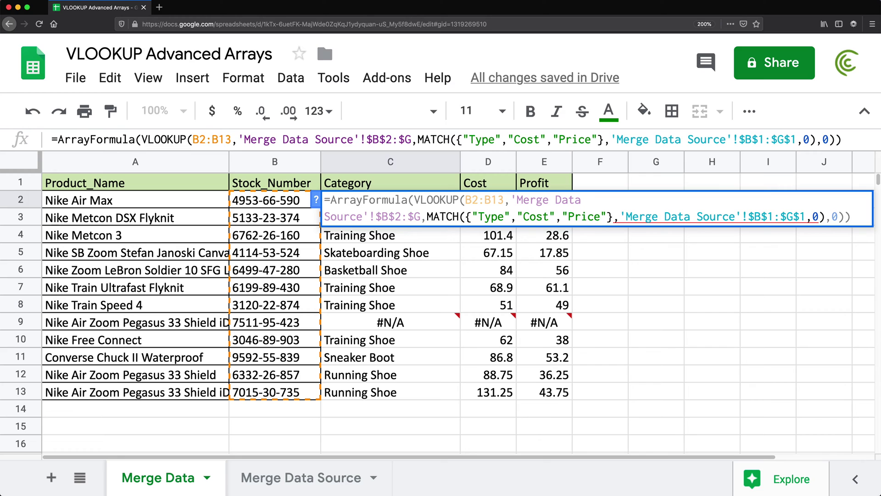
pyautogui.press('Return')
pyautogui.moveTo(398, 203); pyautogui.dragTo(533, 206)
pyautogui.click(536, 186)
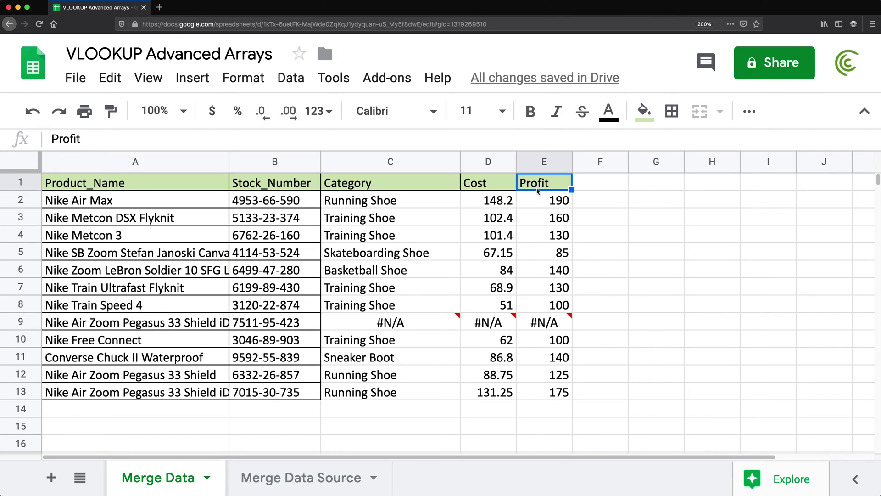
# - Clear the header text in C1:E1 of Merge Data
pyautogui.press('Delete')
pyautogui.press('Left')
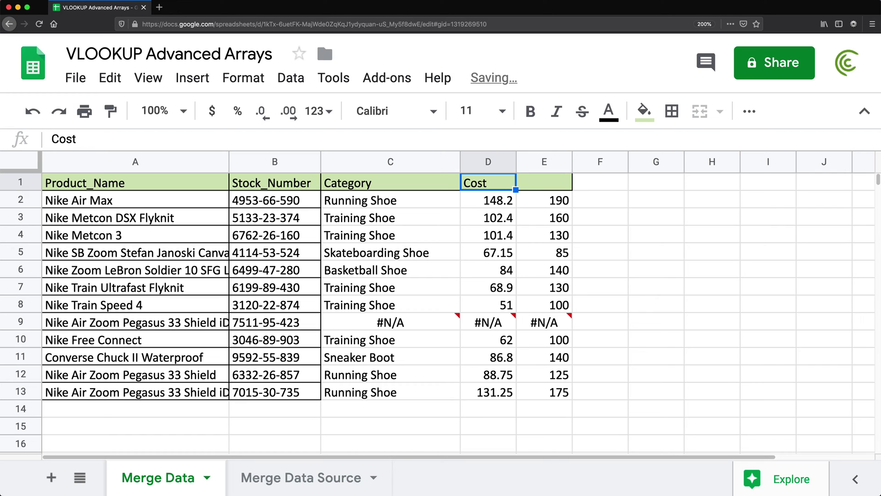
pyautogui.press('Delete')
pyautogui.press('Left')
pyautogui.write('\\')
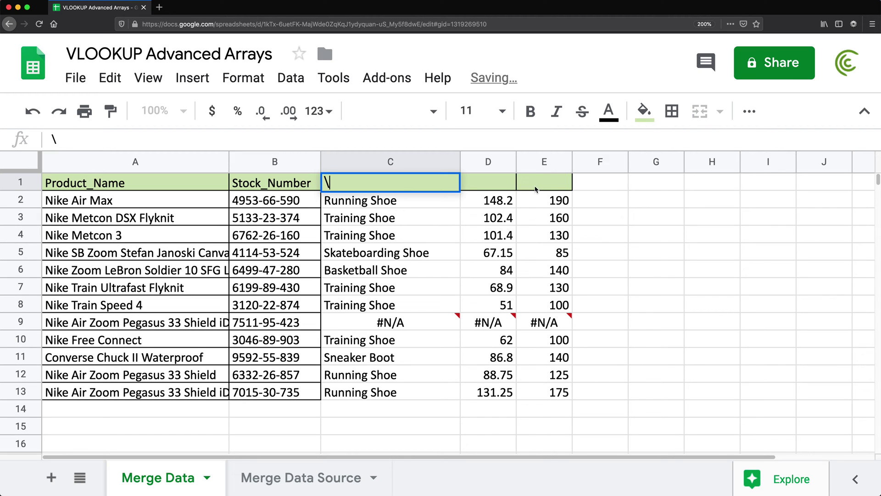
pyautogui.press('Return')
pyautogui.press('Return')
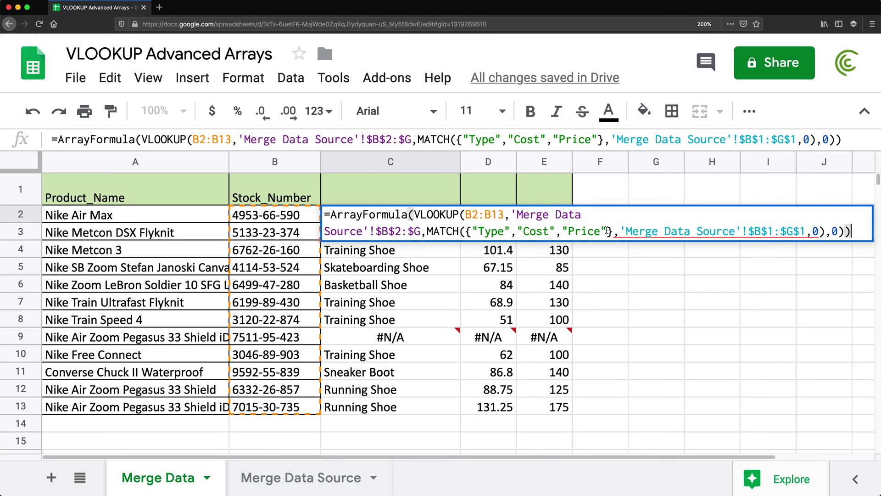
pyautogui.press('Escape')
# - Check the Inventory header name in Merge Data Source, and add "Inventory" after "Price" in the MATCH array of C2 on Merge Data
pyautogui.click(298, 478)
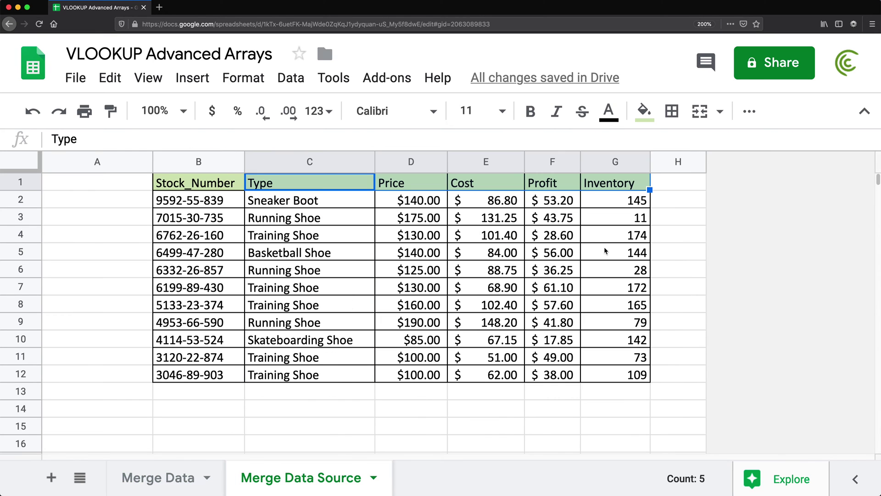
pyautogui.click(615, 185)
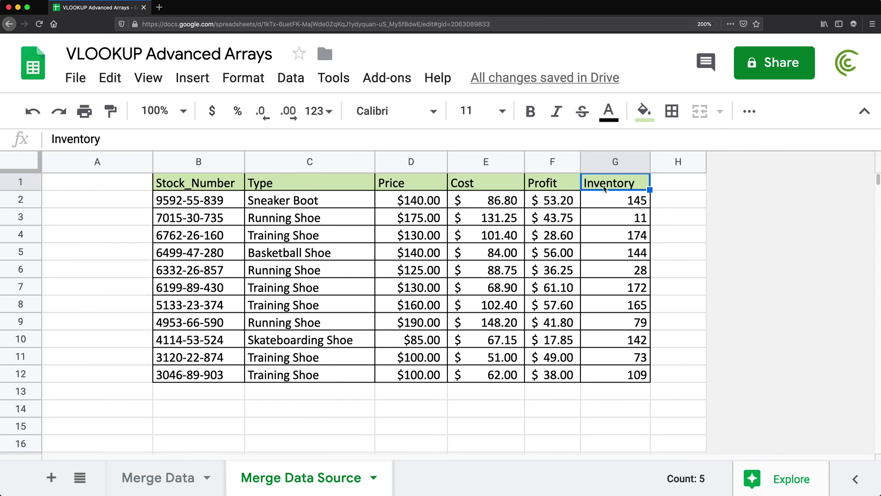
pyautogui.click(157, 478)
pyautogui.doubleClick(380, 213)
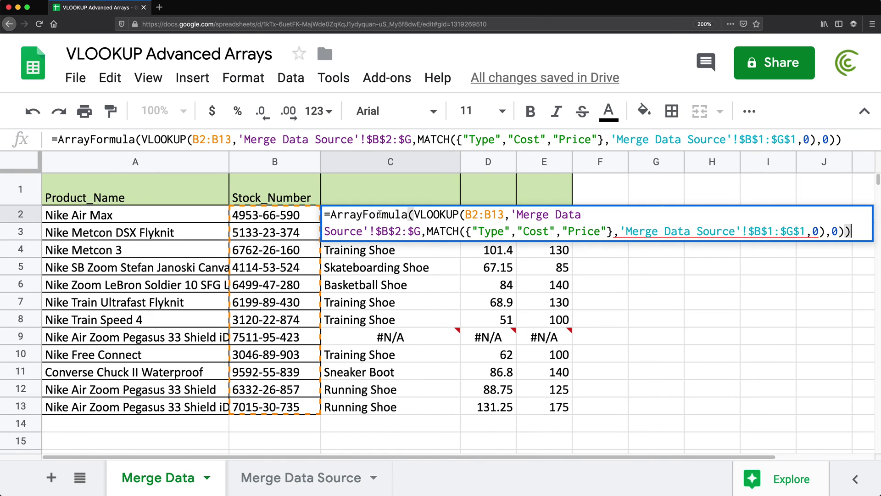
pyautogui.click(605, 229)
pyautogui.write(',"')
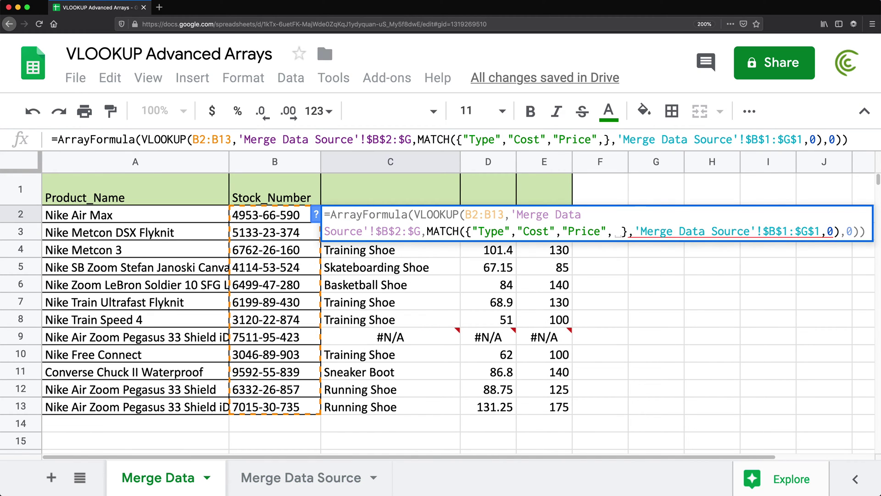
pyautogui.write('Invent')
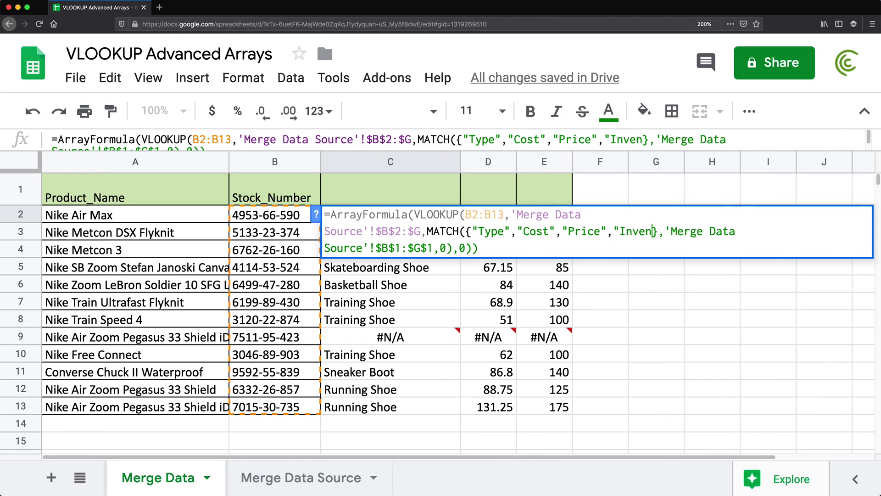
pyautogui.write('ory"')
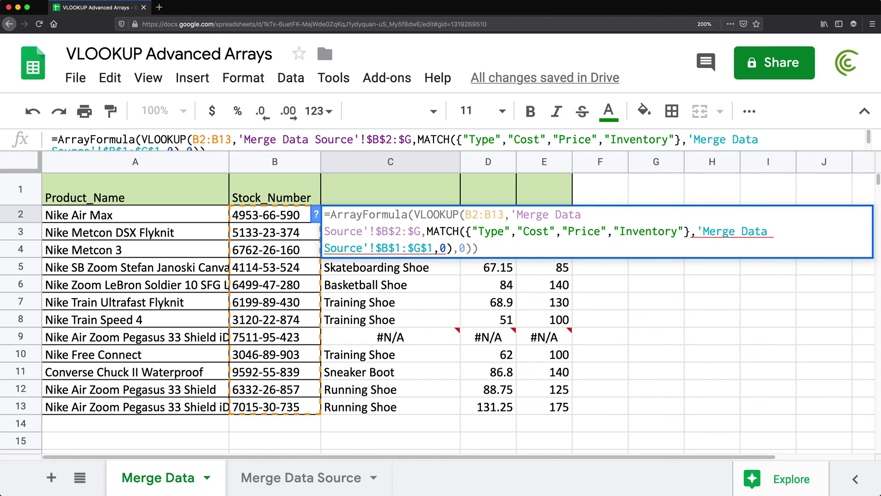
pyautogui.press('Return')
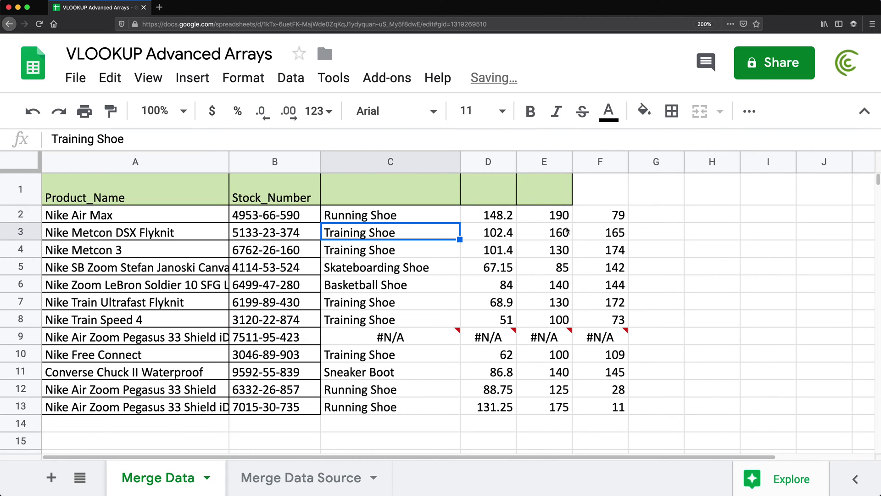
pyautogui.moveTo(583, 216); pyautogui.dragTo(595, 335)
# - Check the headers in Merge Data Source, and add "Profit" after "Inventory" in the MATCH array of C2 on Merge Data
pyautogui.click(394, 218)
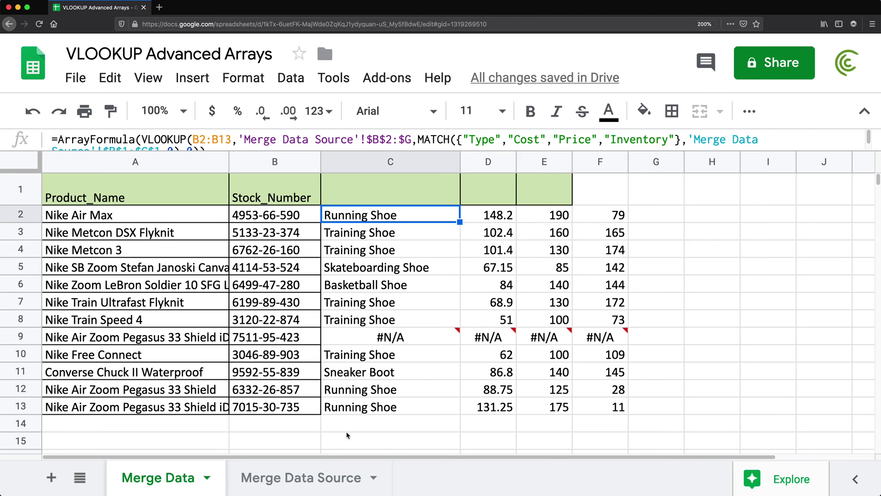
pyautogui.click(285, 478)
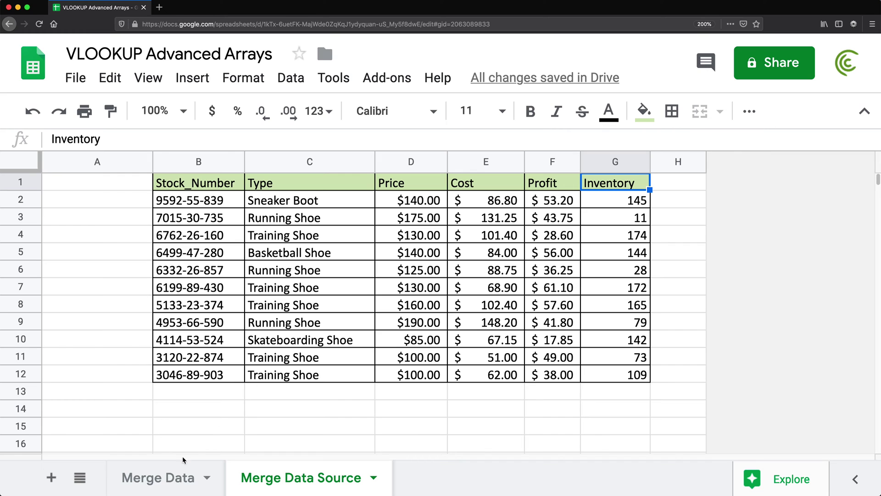
pyautogui.click(173, 472)
pyautogui.doubleClick(353, 216)
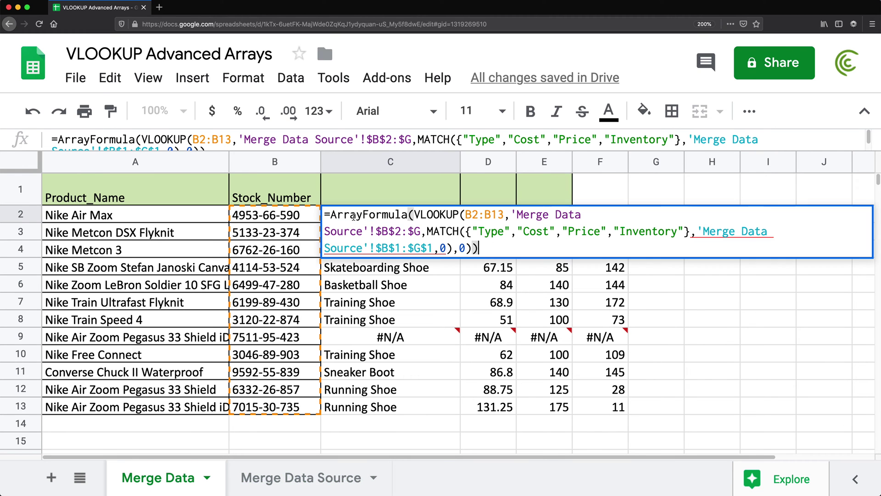
pyautogui.click(692, 231)
pyautogui.write(',"')
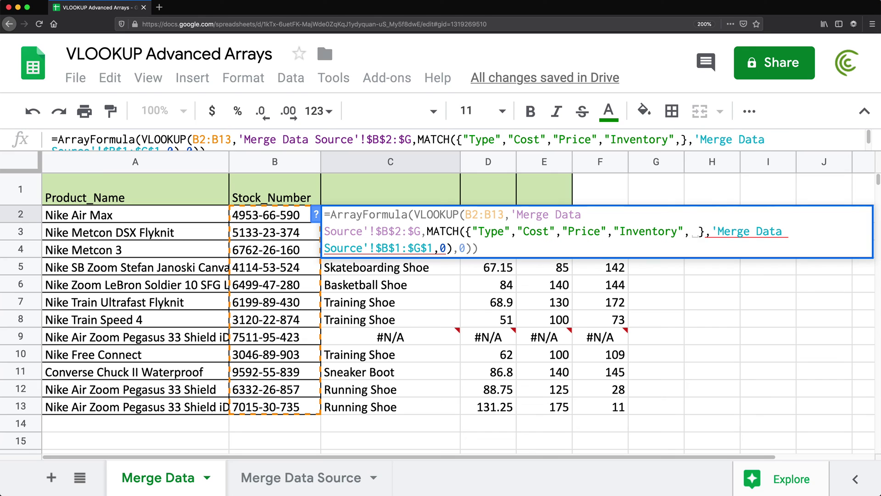
pyautogui.write('Profit"')
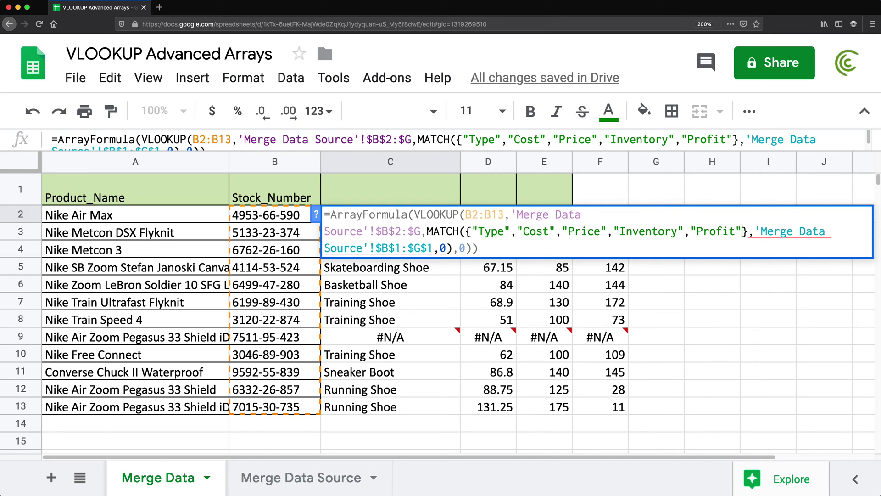
pyautogui.press('Return')
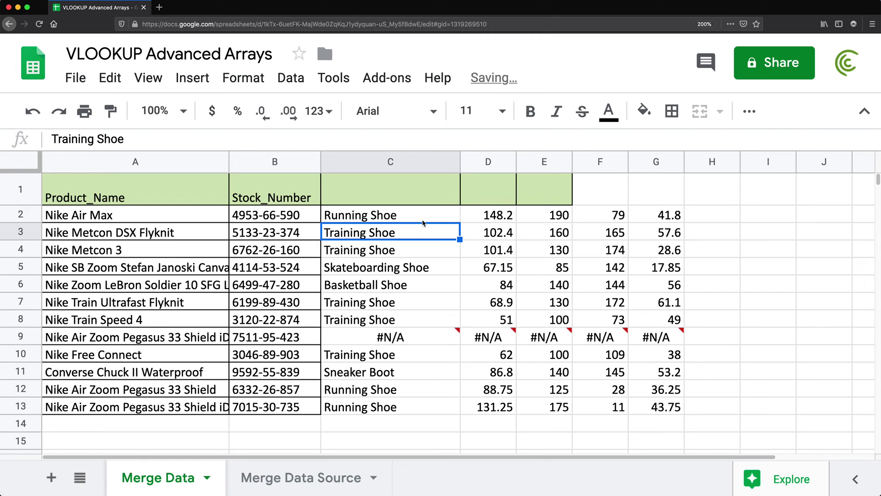
pyautogui.click(422, 216)
pyautogui.doubleClick(420, 214)
pyautogui.press('Return')
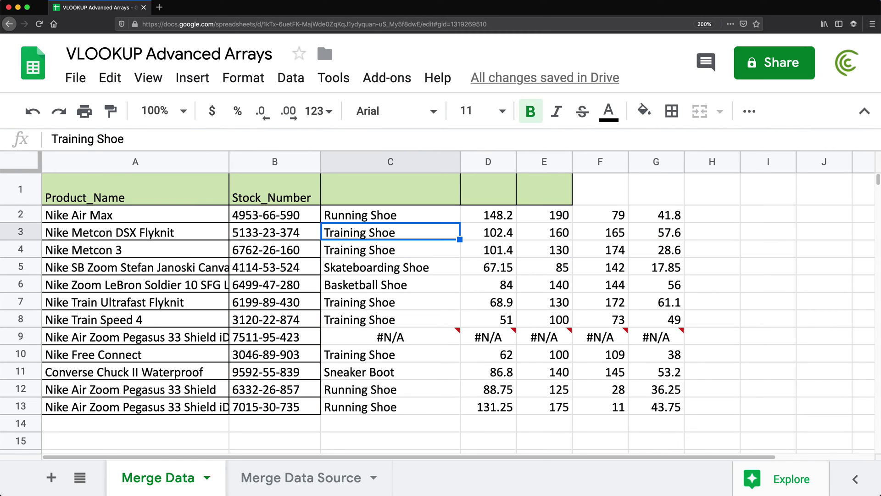
pyautogui.click(384, 218)
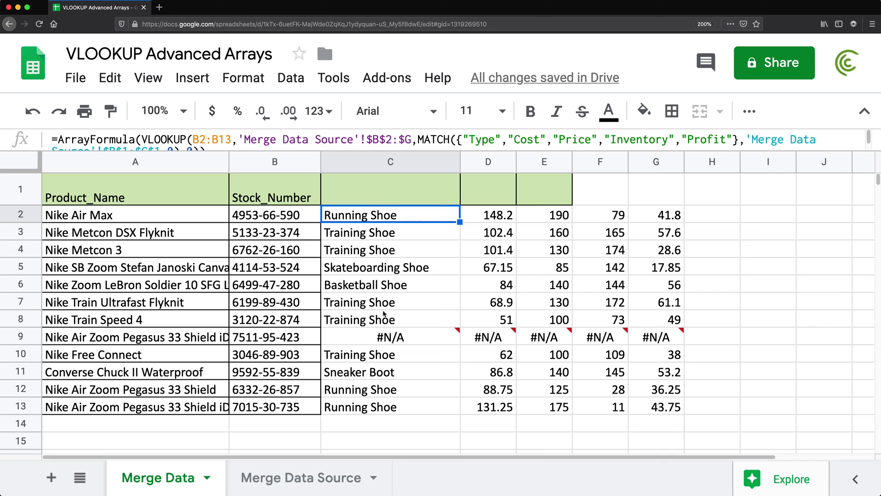
# - Insert two blank columns before the Price column in Merge Data Source
pyautogui.click(307, 485)
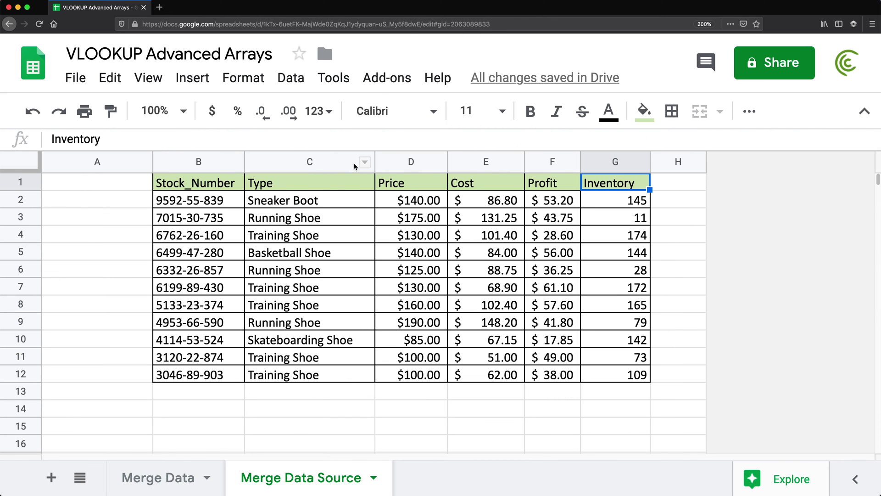
pyautogui.rightClick(403, 160)
pyautogui.click(464, 247)
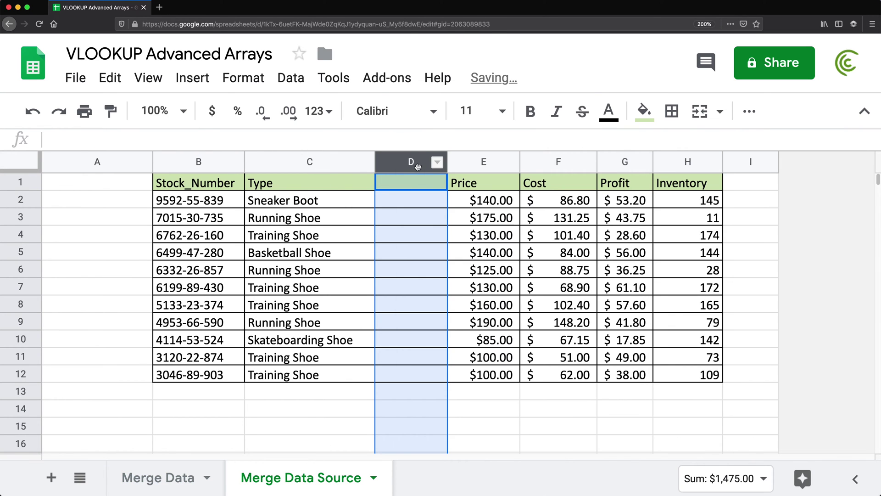
pyautogui.rightClick(418, 166)
pyautogui.click(457, 240)
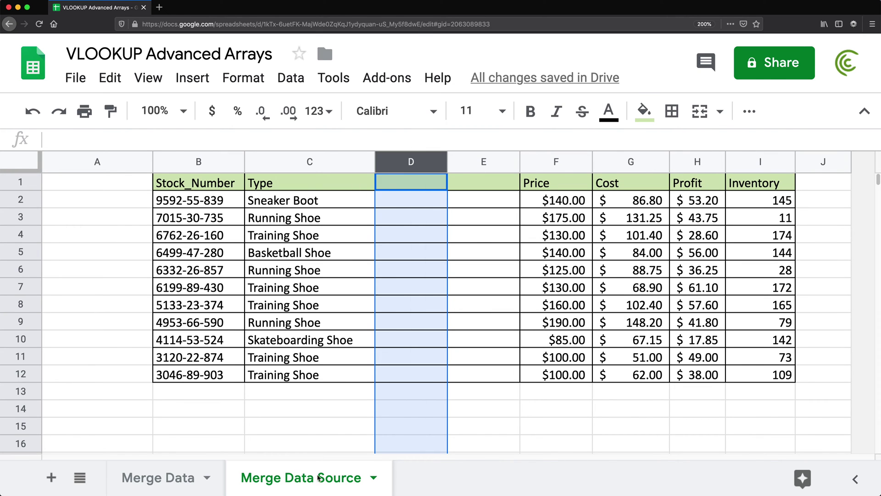
# - Check the lookup results and the hardcoded header array in C2's formula on Merge Data
pyautogui.click(164, 474)
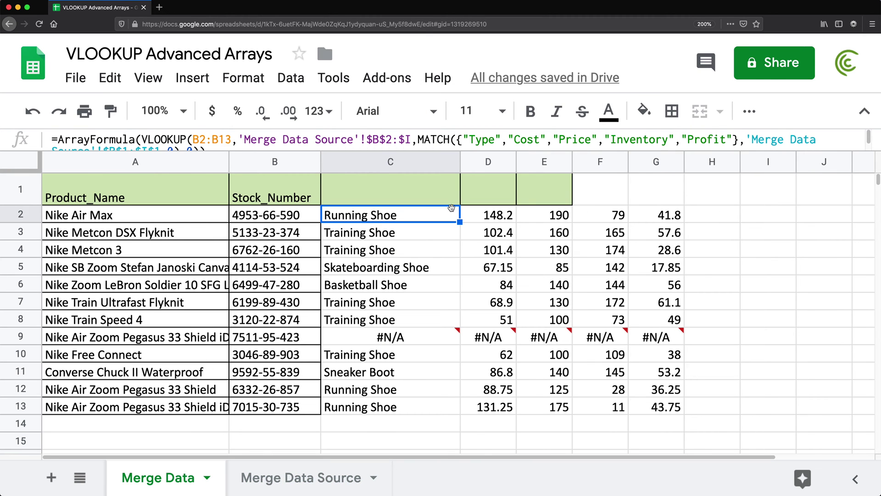
pyautogui.doubleClick(400, 219)
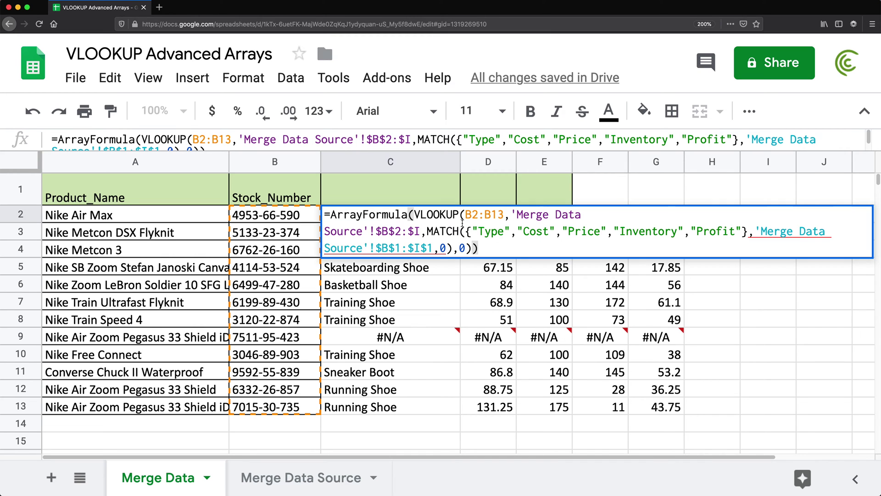
pyautogui.moveTo(472, 232); pyautogui.dragTo(743, 232)
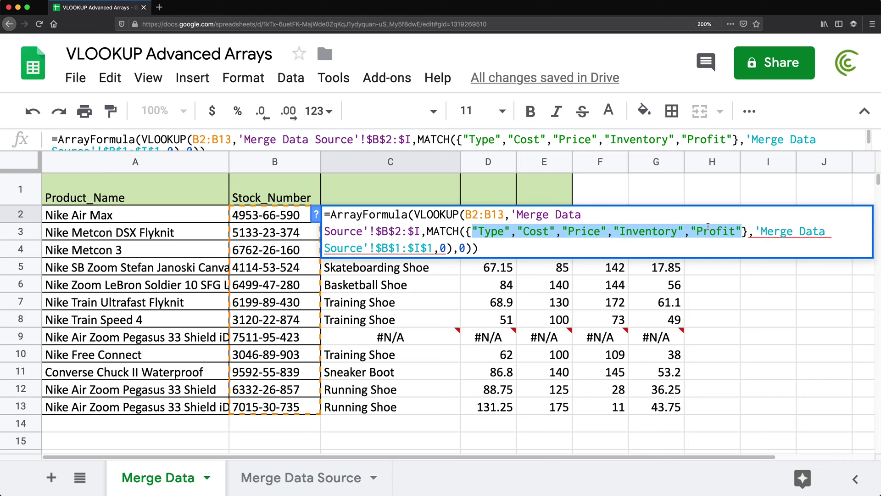
pyautogui.press('Return')
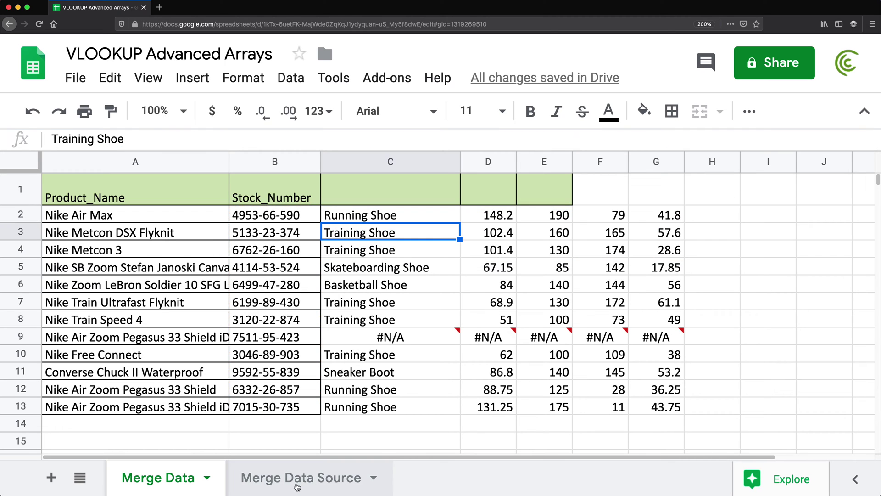
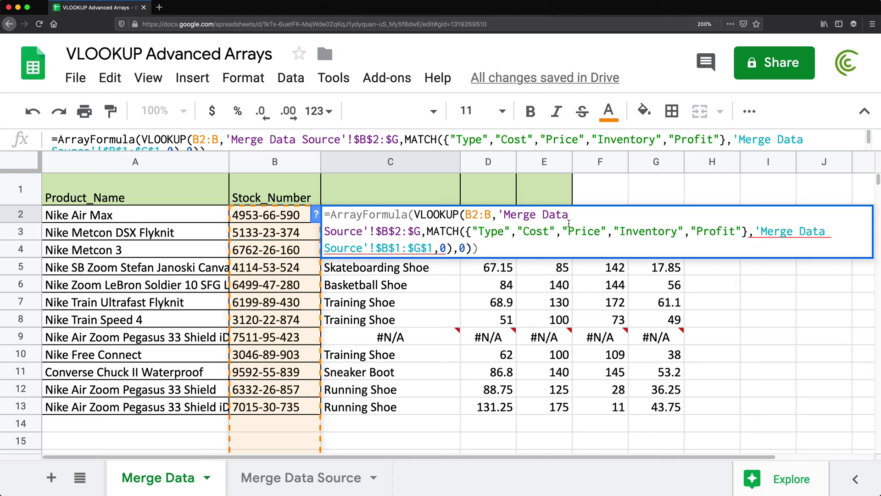
# - Enter C2's formula with the open-ended lookup range B2:B, and examine the header row B1:G1 in Merge Data Source
pyautogui.doubleClick(419, 248)
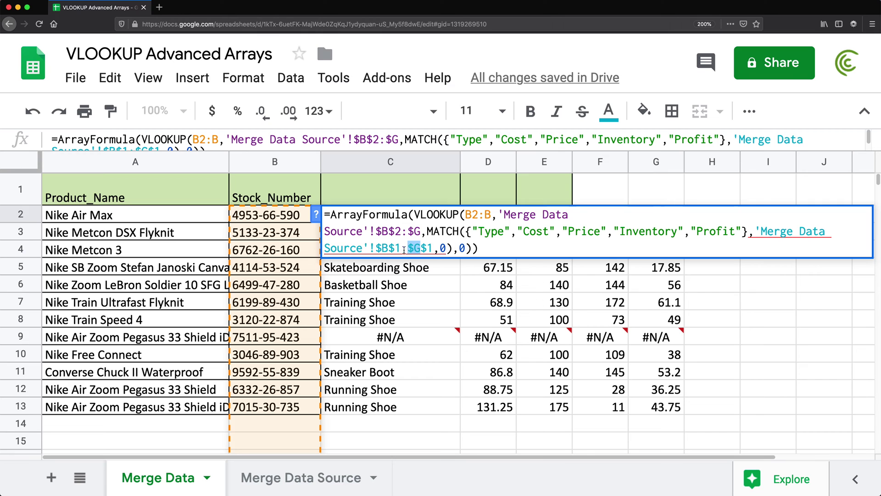
pyautogui.moveTo(443, 250)
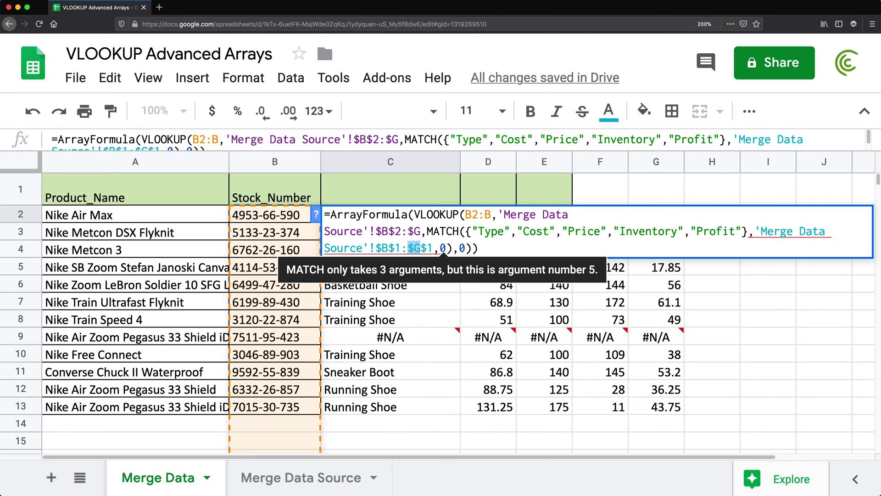
pyautogui.press('Return')
pyautogui.click(301, 478)
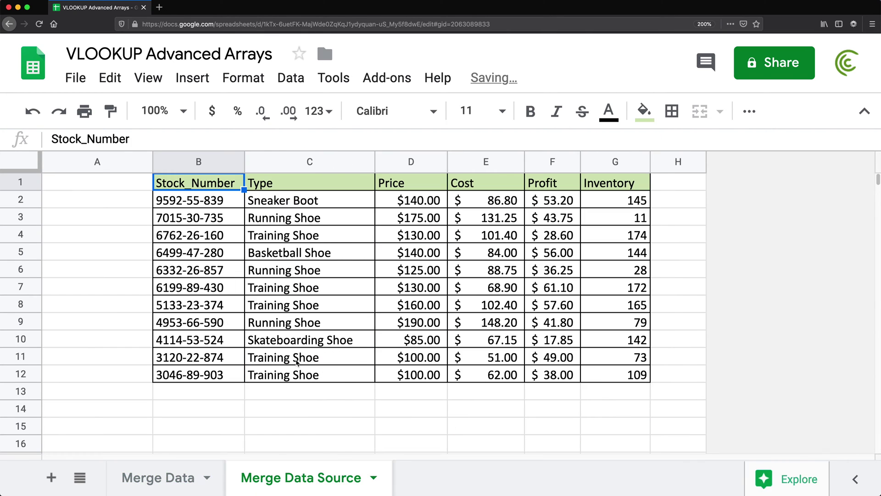
pyautogui.moveTo(213, 185); pyautogui.dragTo(616, 183)
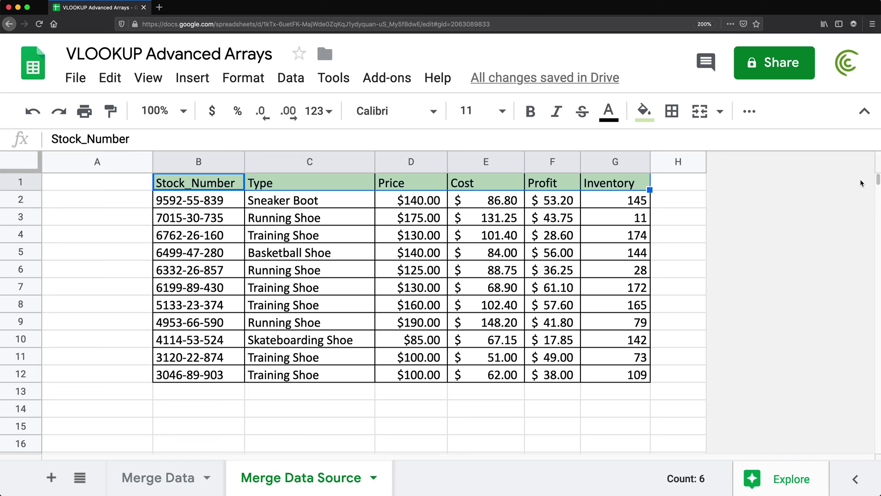
# - Make the header range in the MATCH function of C2 on Merge Data open-ended as $B$1:$1 and enter the formula
pyautogui.click(168, 476)
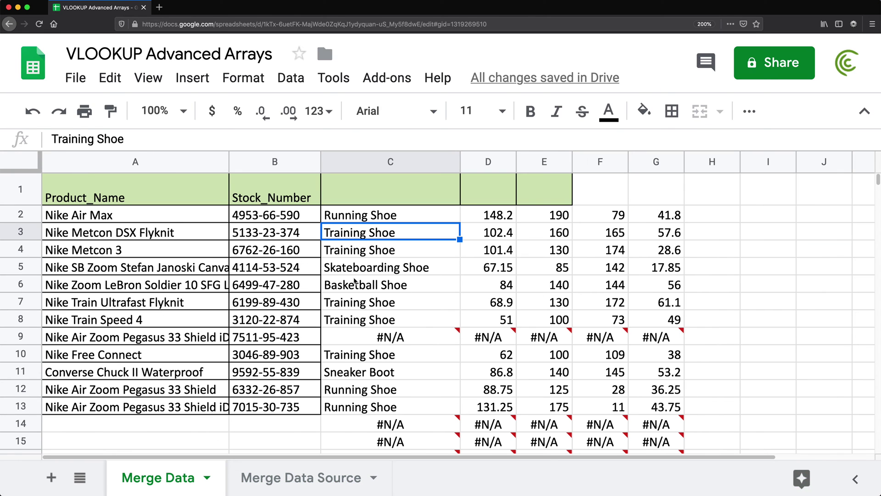
pyautogui.click(369, 216)
pyautogui.doubleClick(369, 216)
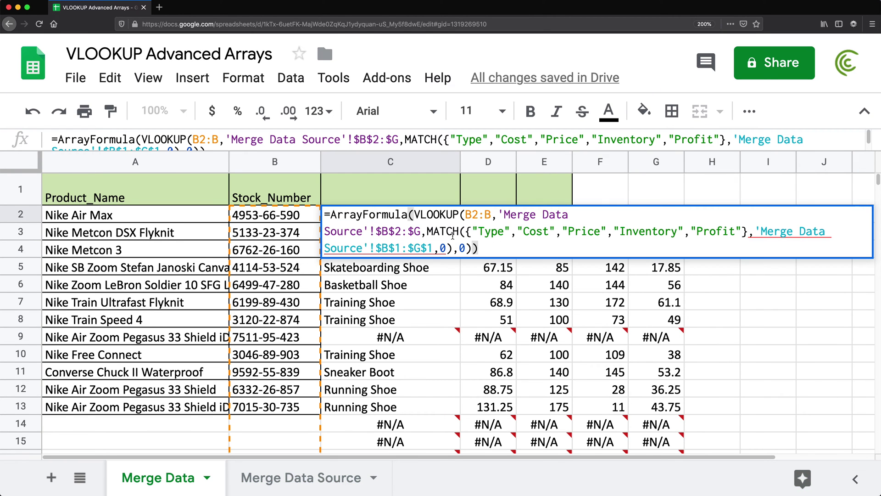
pyautogui.click(419, 248)
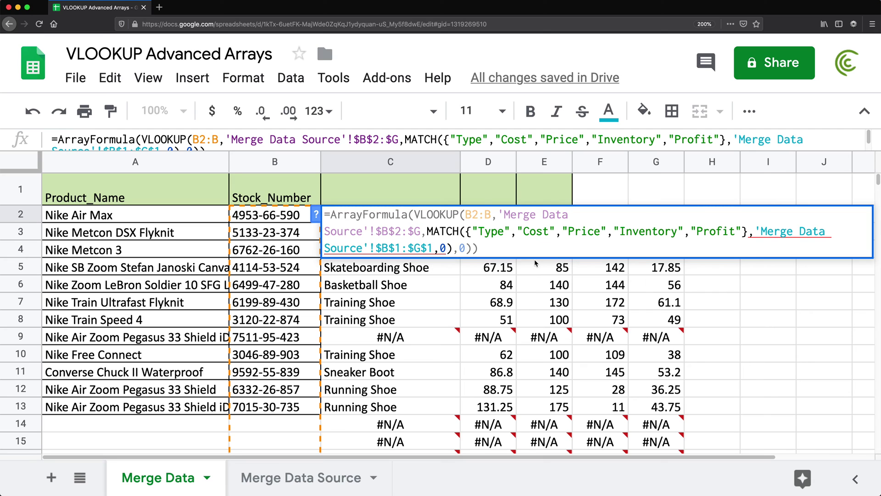
pyautogui.press('BackSpace')
pyautogui.press('BackSpace')
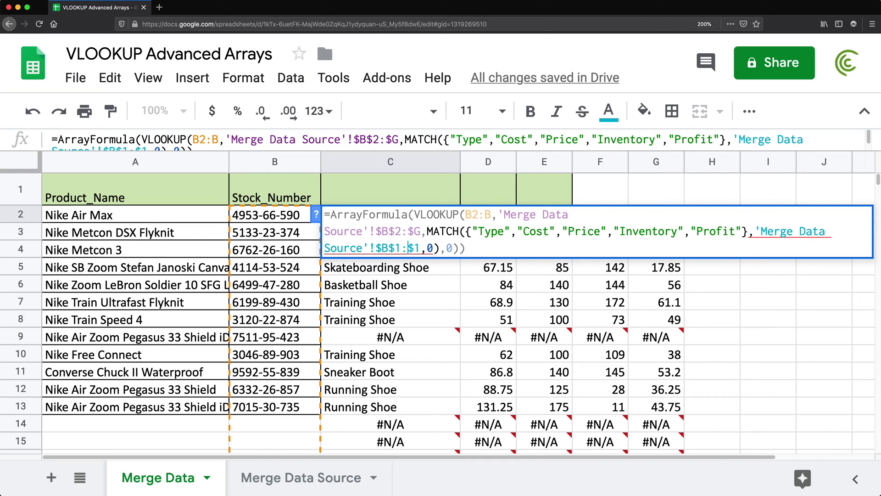
pyautogui.press('Return')
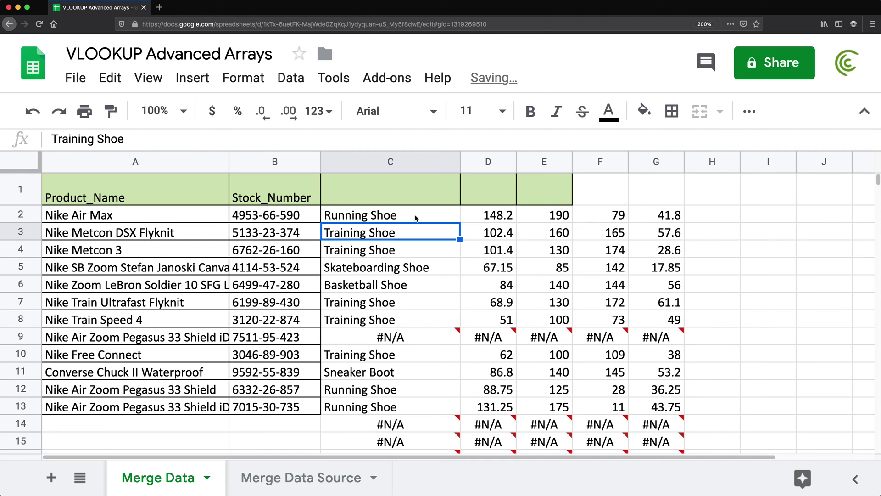
# - Examine C2's formula on Merge Data, the result rows below row 13, and the blank stock numbers beneath column B's data
pyautogui.click(416, 218)
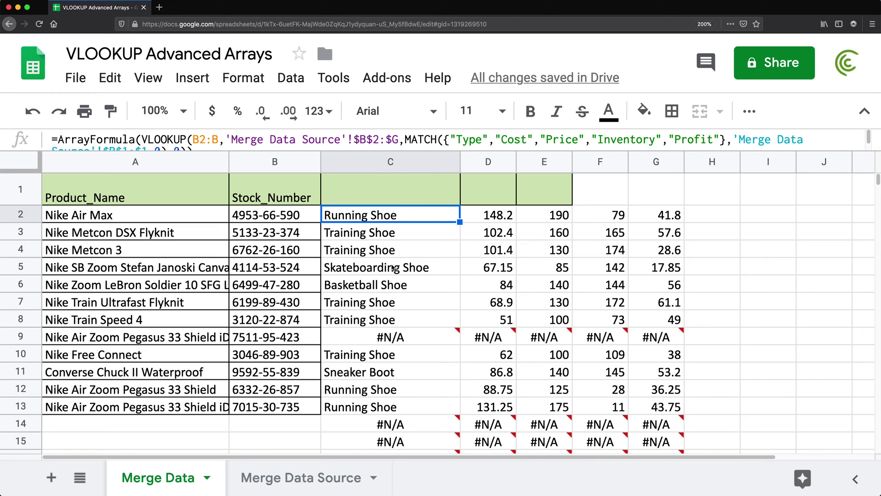
pyautogui.scroll(-1, 404, 367)
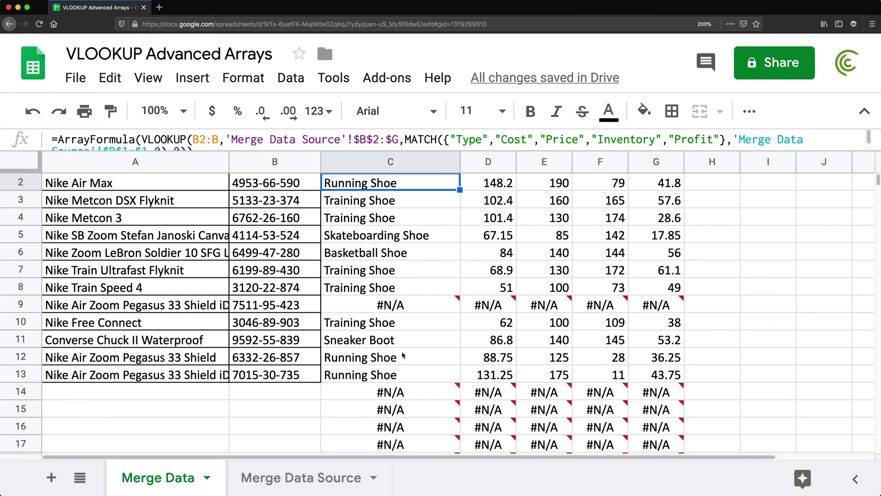
pyautogui.scroll(-2, 403, 355)
pyautogui.moveTo(404, 357); pyautogui.dragTo(709, 444)
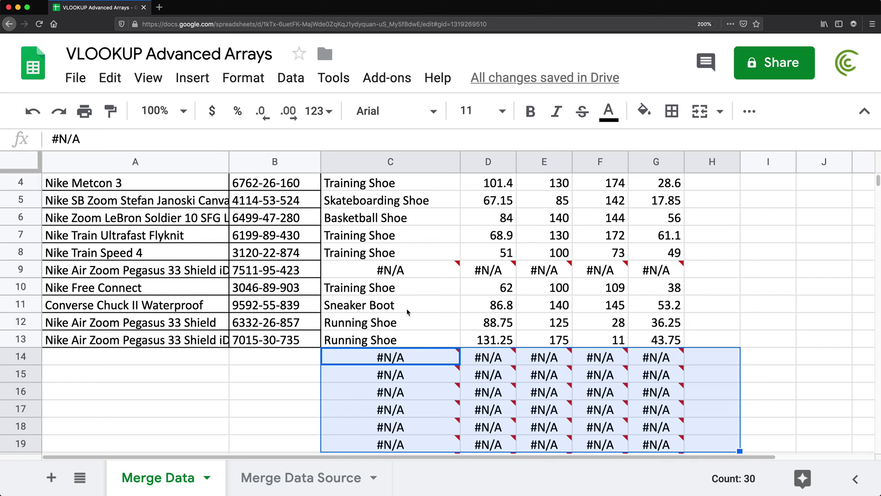
pyautogui.scroll(3, 407, 313)
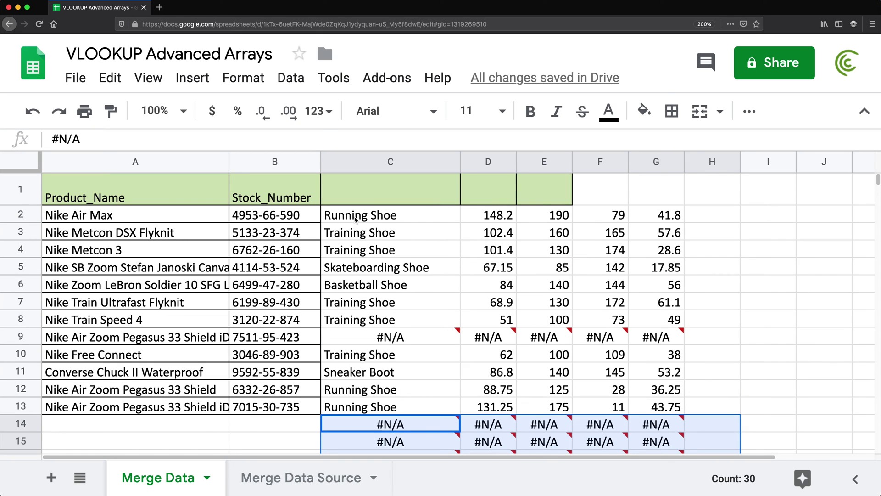
pyautogui.click(248, 219)
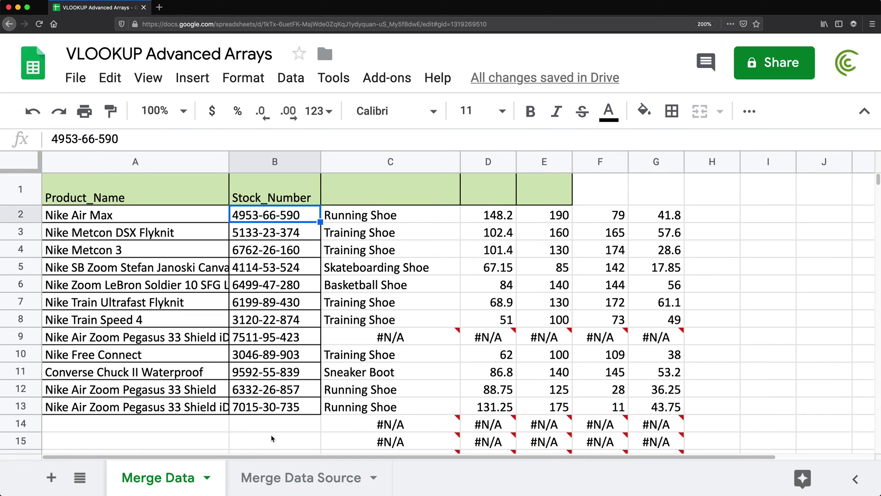
pyautogui.moveTo(272, 424); pyautogui.dragTo(289, 226)
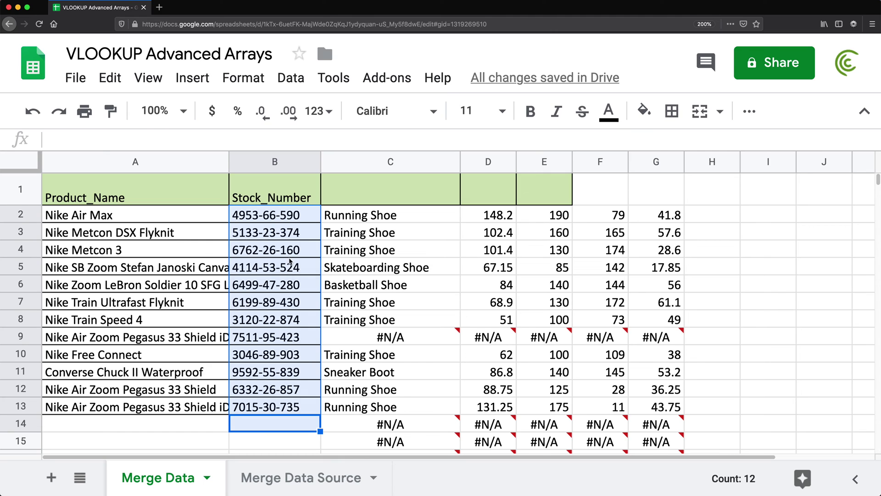
# - Begin an IF function before the VLOOKUP inside C2's ArrayFormula, with the open-ended range B2:B as its test range
pyautogui.click(362, 218)
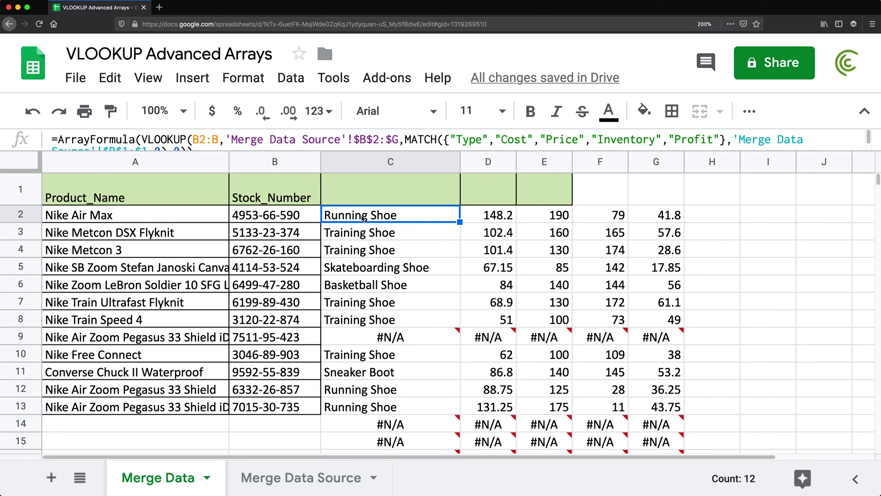
pyautogui.press('Return')
pyautogui.click(418, 215)
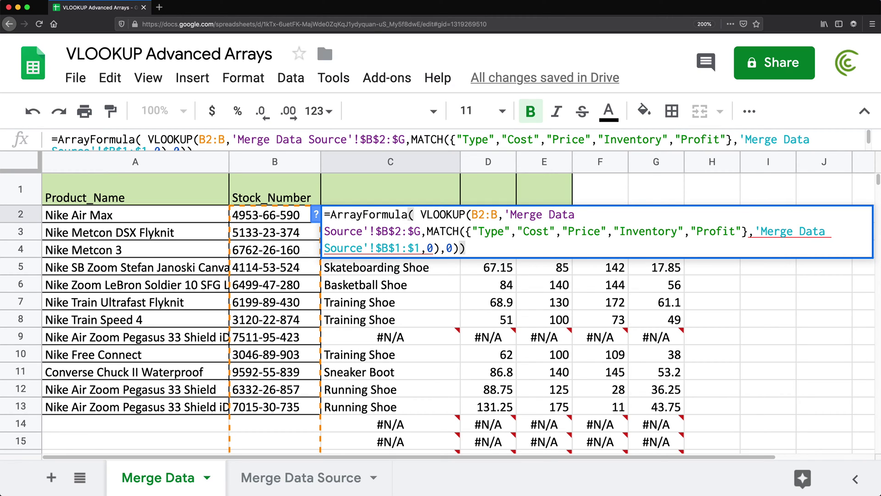
pyautogui.write('IF')
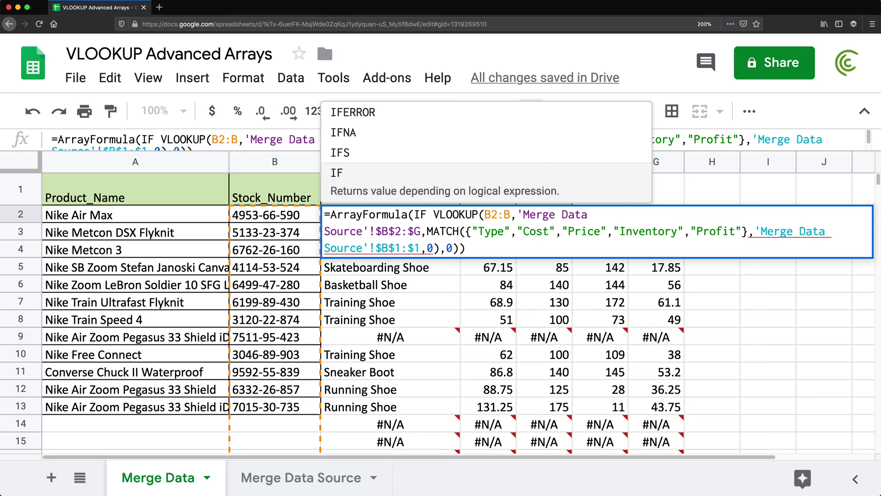
pyautogui.write('(')
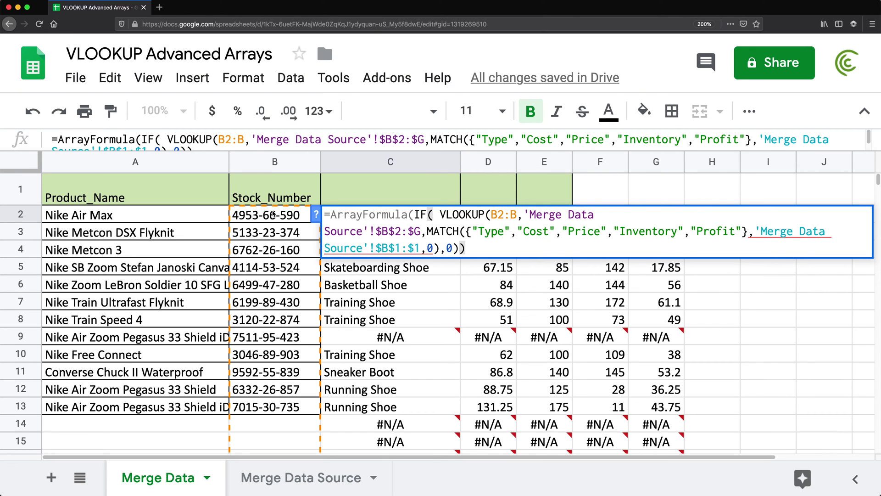
pyautogui.moveTo(274, 215); pyautogui.dragTo(270, 394)
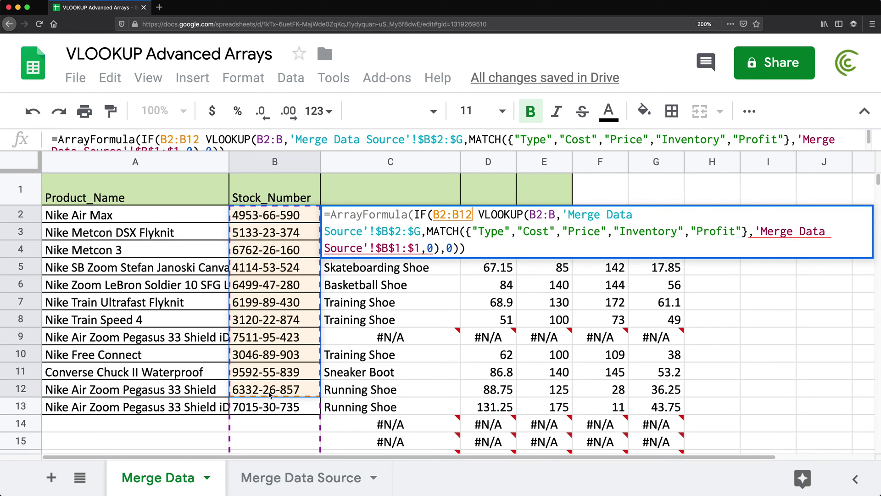
pyautogui.press('BackSpace')
pyautogui.press('BackSpace')
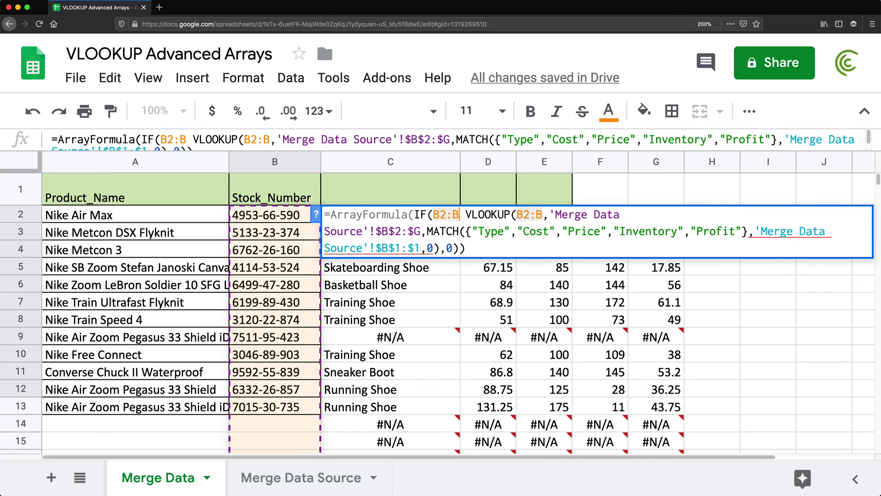
# - Complete C2's IF so that B2:B="" returns "" and otherwise runs the VLOOKUP, and enter the formula
pyautogui.write('="",')
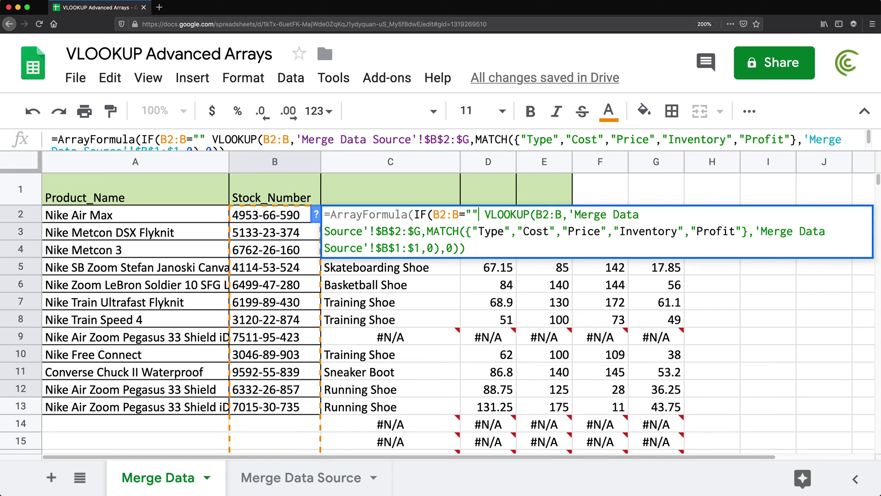
pyautogui.write('""')
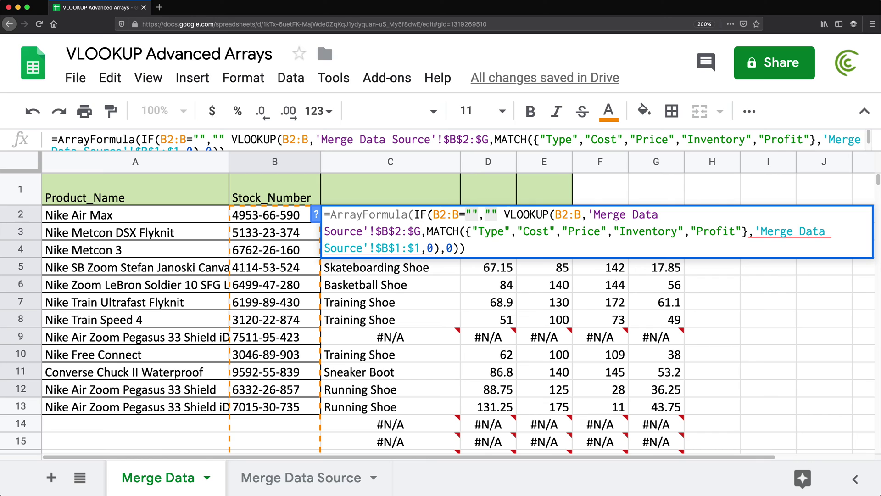
pyautogui.write(',')
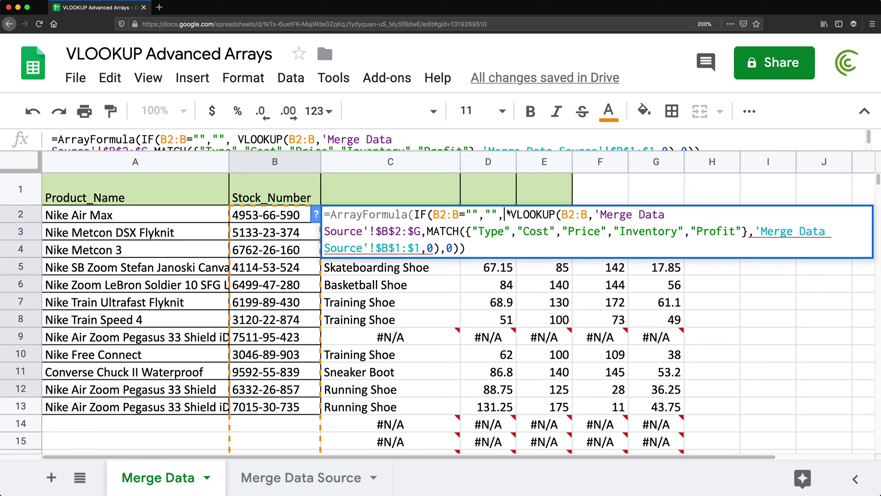
pyautogui.press('BackSpace')
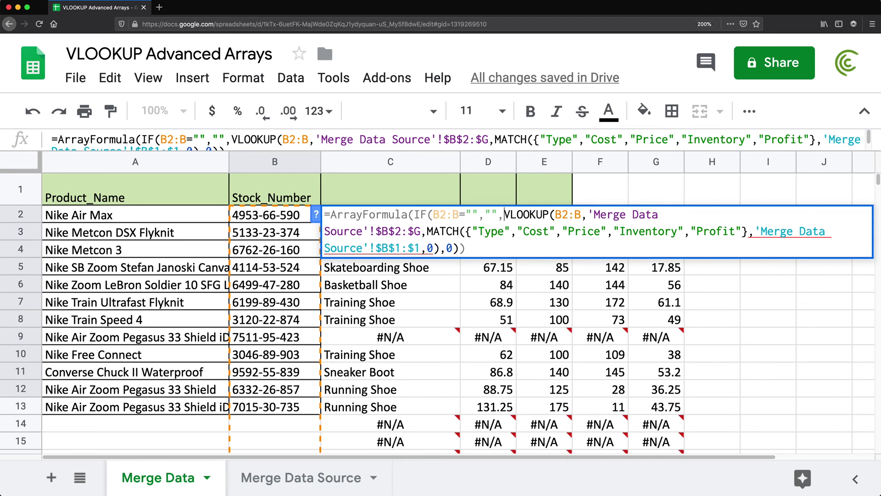
pyautogui.click(480, 242)
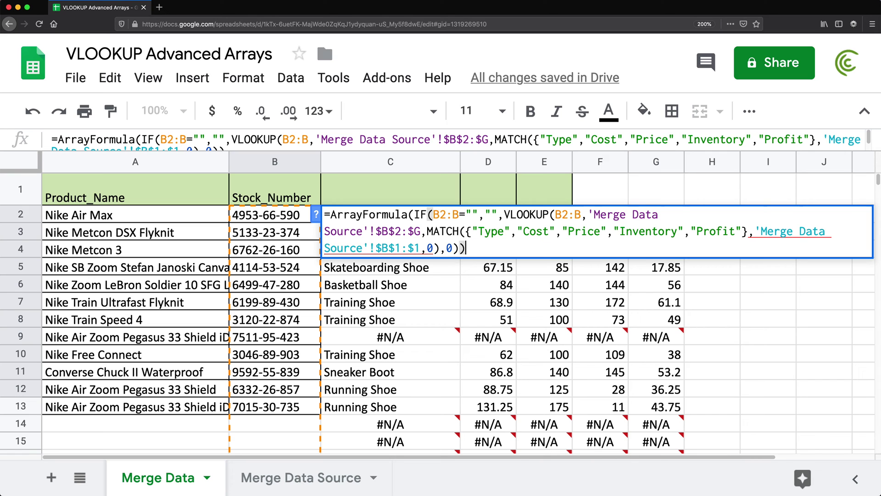
pyautogui.write(')')
pyautogui.press('Return')
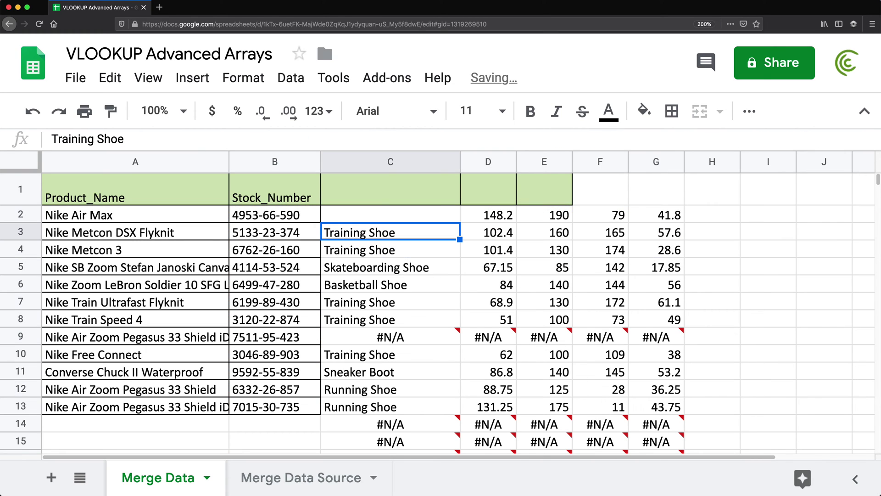
# - Check column C's results in the rows below the last product on Merge Data
pyautogui.scroll(-1, 374, 461)
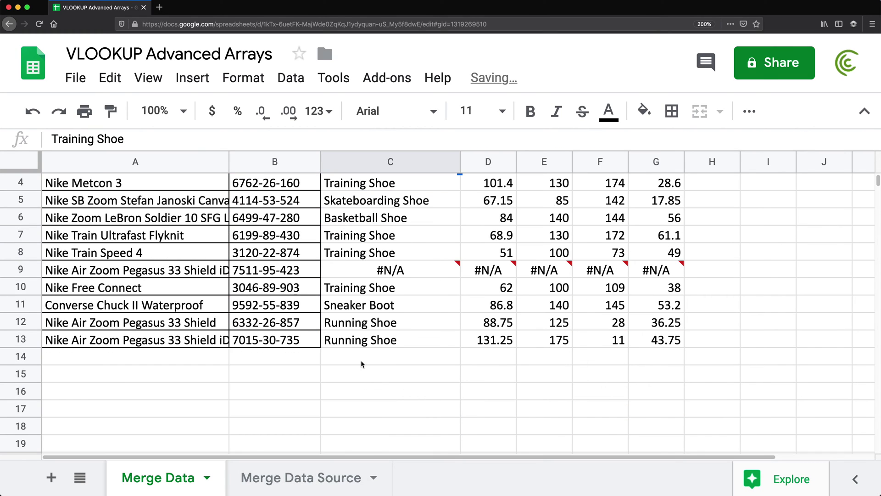
pyautogui.moveTo(363, 356); pyautogui.dragTo(394, 438)
pyautogui.scroll(1, 438, 195)
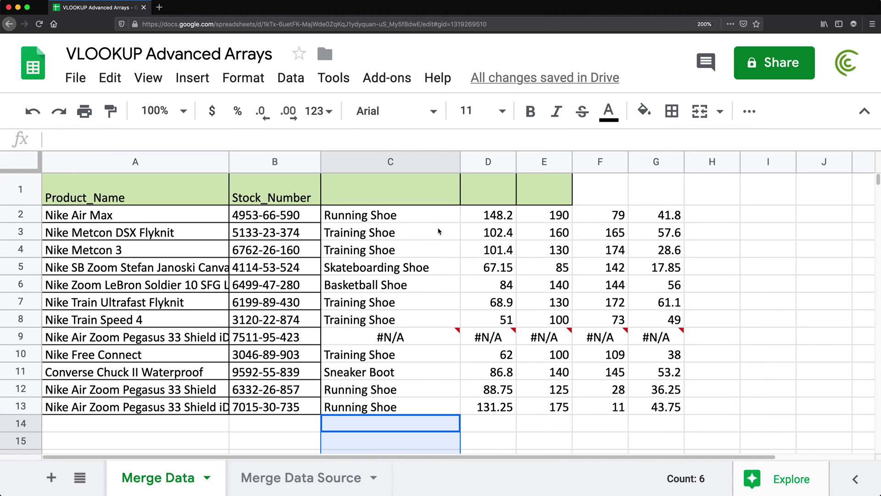
# - Test the open-ended formula by copying the stock numbers in B5:B6 into B14:B15, and undo the paste
pyautogui.click(300, 278)
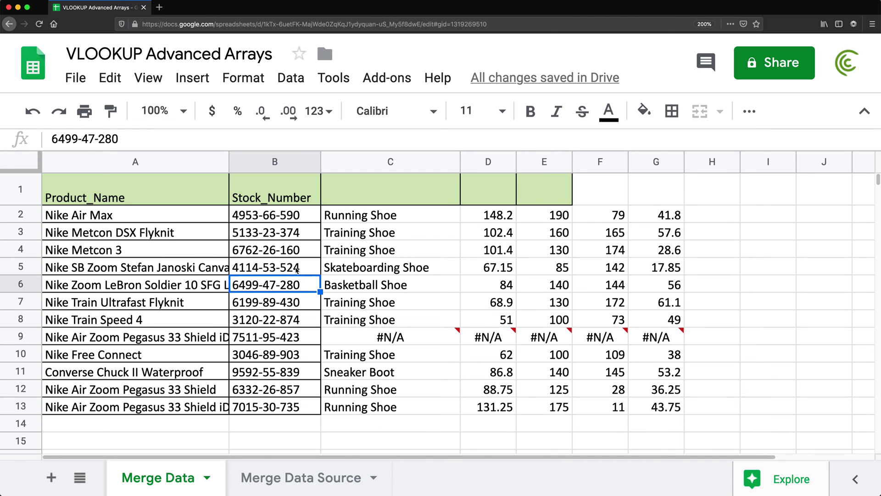
pyautogui.moveTo(299, 269); pyautogui.dragTo(299, 287)
pyautogui.hotkey('ctrl', 'c')
pyautogui.click(285, 421)
pyautogui.hotkey('ctrl', 'v')
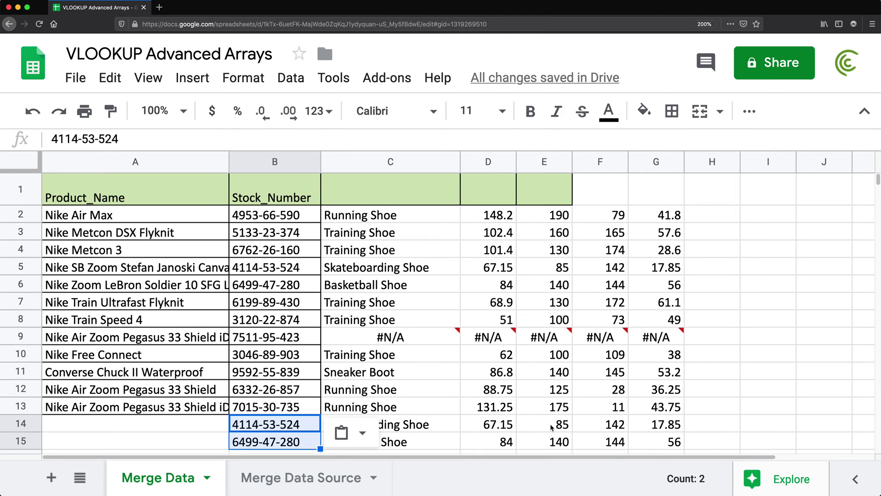
pyautogui.scroll(-2, 553, 428)
pyautogui.scroll(2, 552, 427)
pyautogui.hotkey('ctrl', 'z')
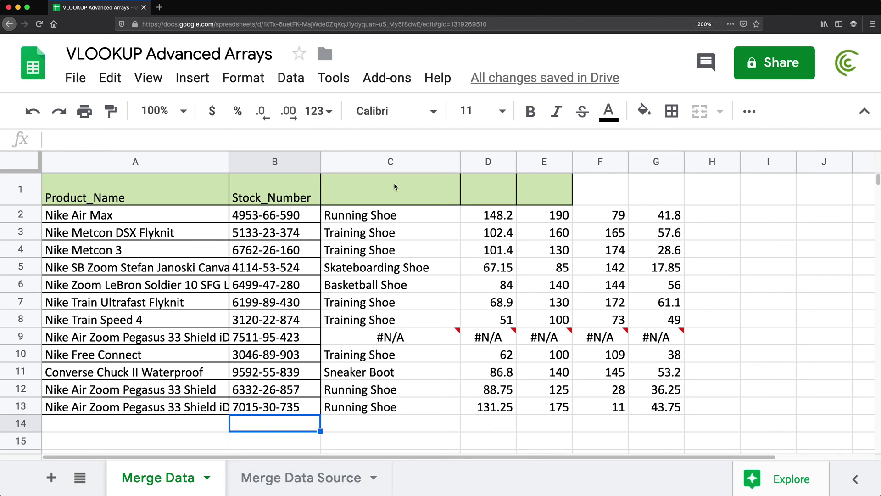
# - Enlarge the formula bar to show C2's entire formula, and clear the formula from C2
pyautogui.click(381, 215)
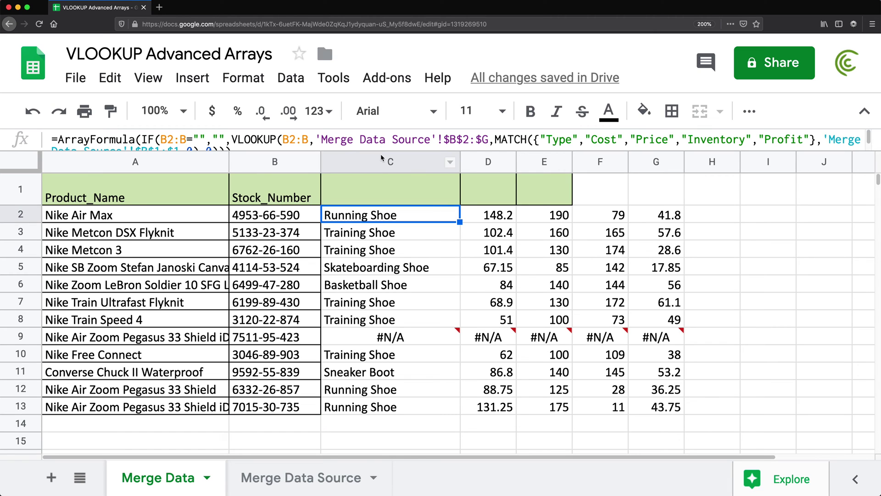
pyautogui.moveTo(374, 149); pyautogui.dragTo(377, 191)
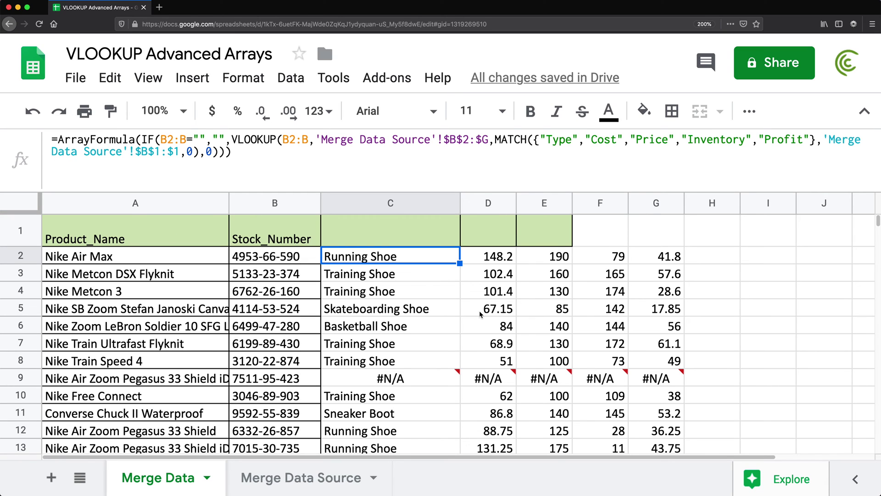
pyautogui.press('Delete')
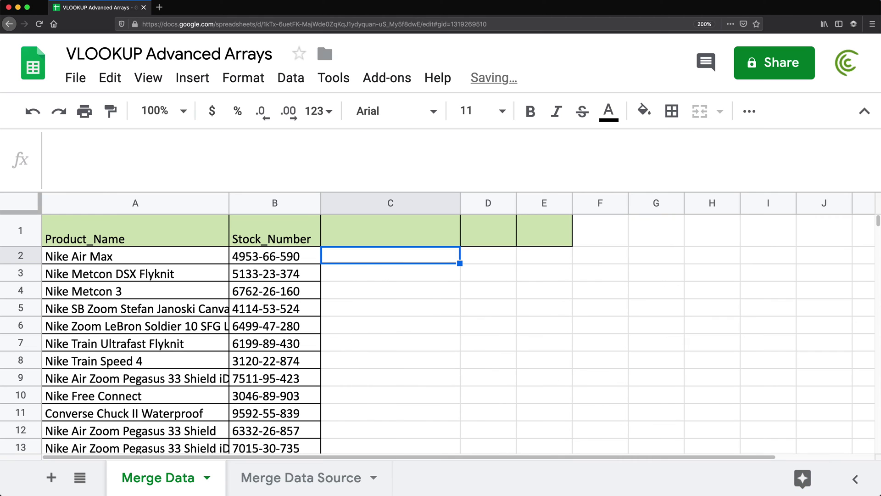
# - Insert one blank column between Cost and Profit in Merge Data Source
pyautogui.click(266, 476)
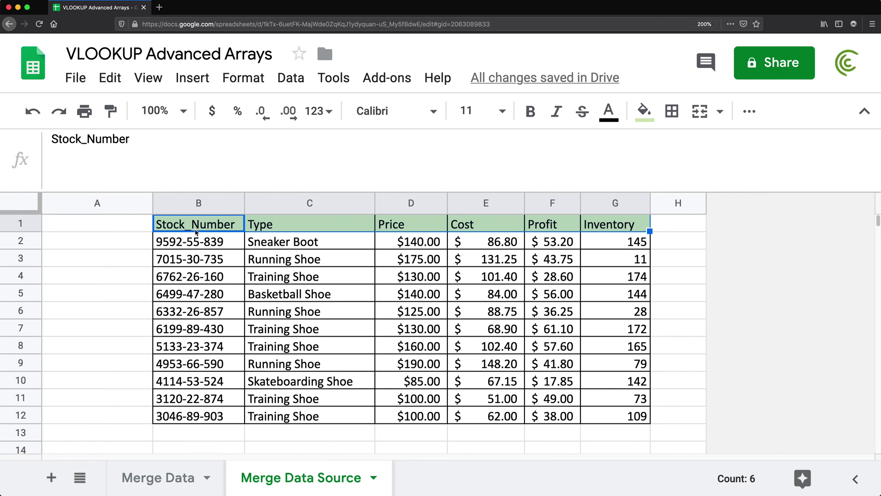
pyautogui.moveTo(196, 227); pyautogui.dragTo(196, 415)
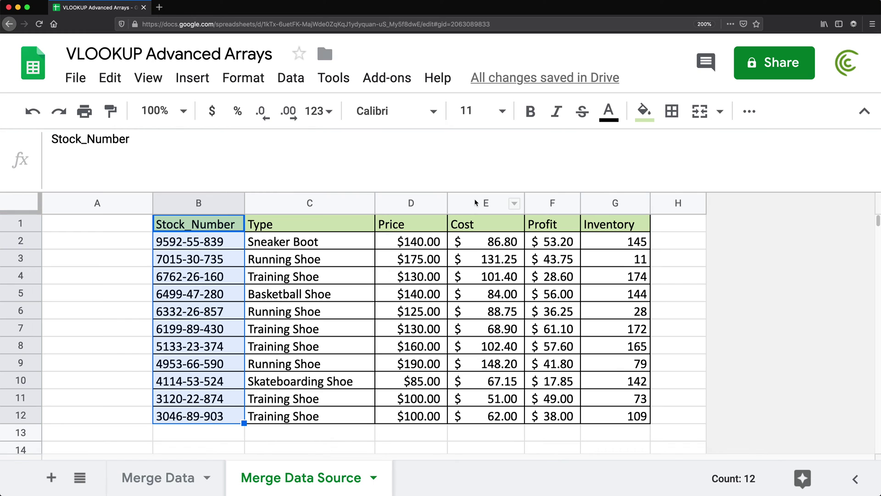
pyautogui.rightClick(572, 203)
pyautogui.click(604, 239)
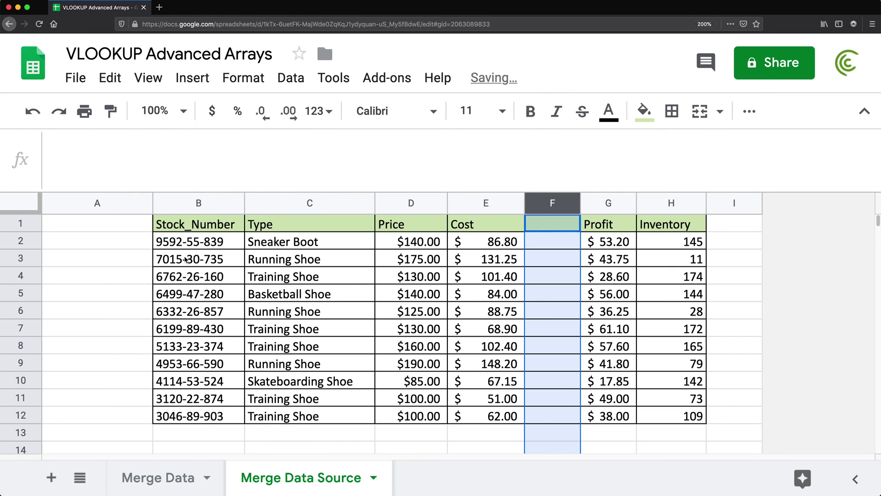
# - Move the Stock_Number data from B1:B12 into the blank column starting at F1, and widen column F to fit it
pyautogui.moveTo(229, 225); pyautogui.dragTo(209, 417)
pyautogui.hotkey('ctrl', 'c')
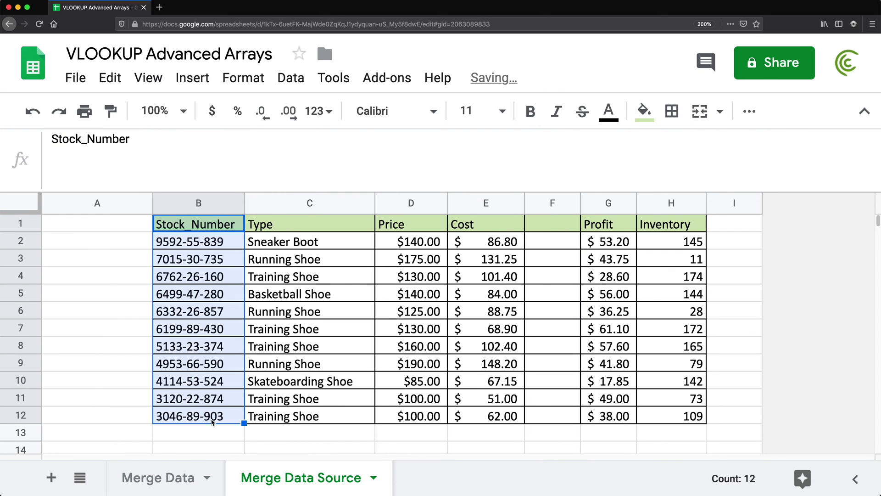
pyautogui.click(562, 225)
pyautogui.hotkey('ctrl', 'v')
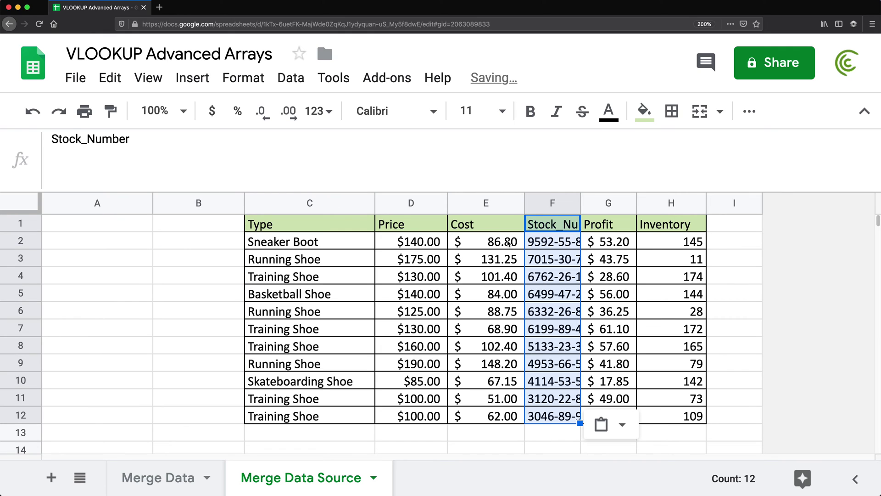
pyautogui.click(296, 230)
pyautogui.moveTo(580, 204); pyautogui.dragTo(625, 203)
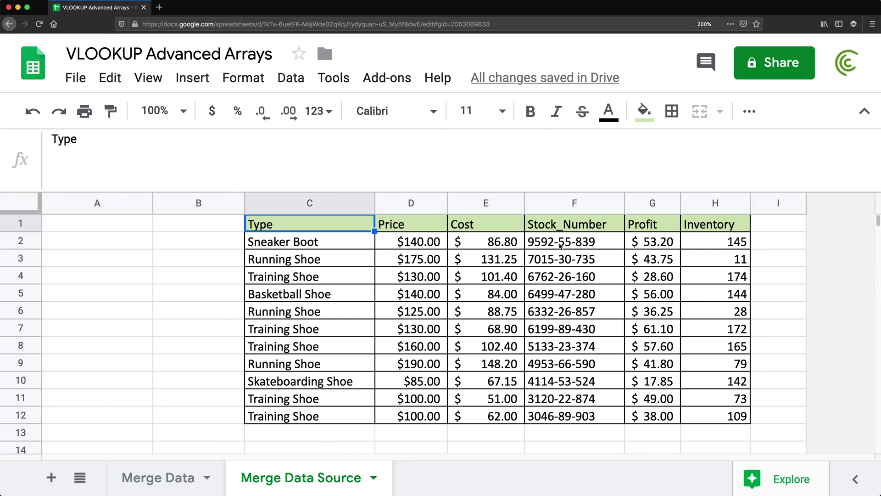
# - Examine the block F2:H12 from Stock_Number to Inventory and the empty rows beneath the table in Merge Data Source
pyautogui.moveTo(560, 246); pyautogui.dragTo(713, 416)
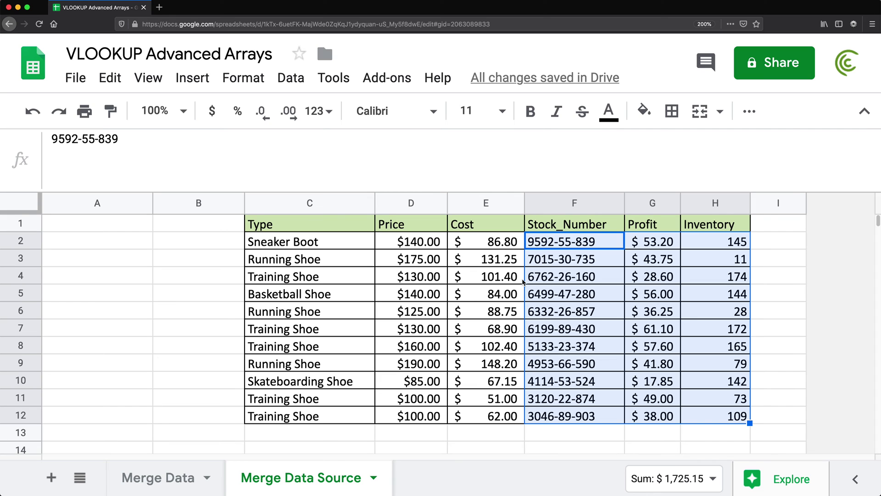
pyautogui.scroll(-2, 518, 285)
pyautogui.scroll(2, 518, 285)
pyautogui.scroll(-2, 309, 402)
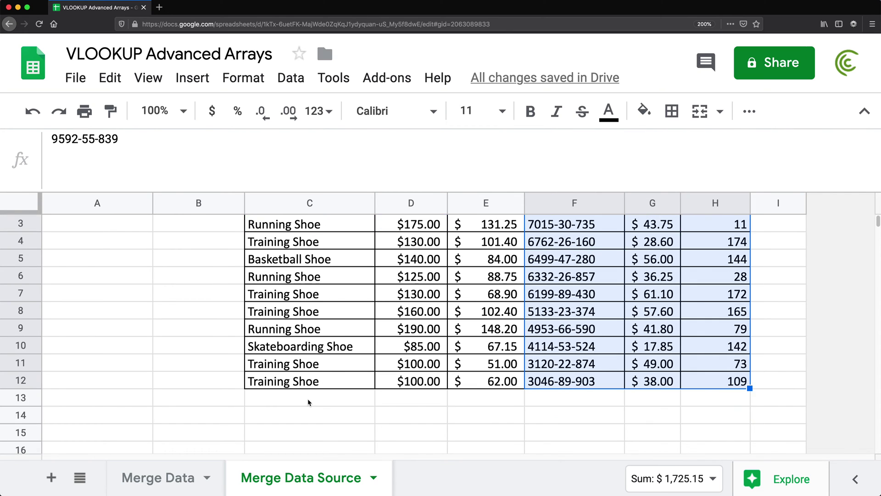
pyautogui.scroll(-2, 307, 402)
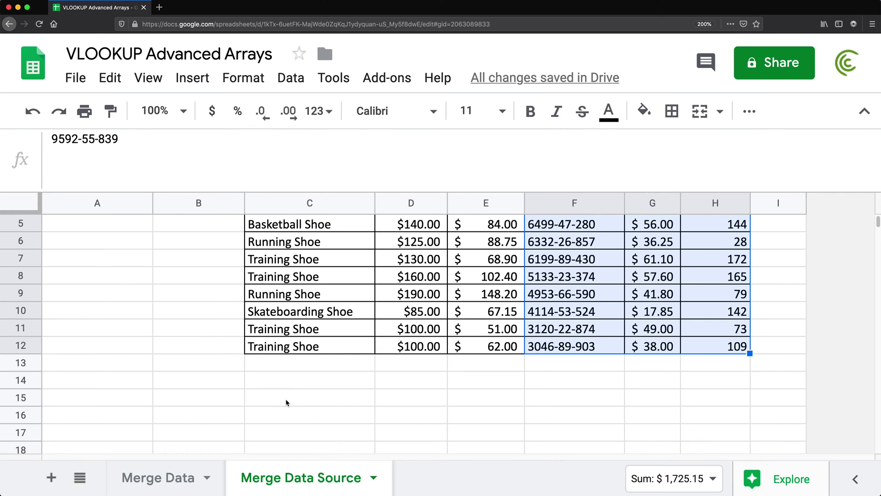
# - Compare the Stock_Number column F1:F12 with the empty range B1:B12 in Merge Data Source
pyautogui.scroll(4, 287, 404)
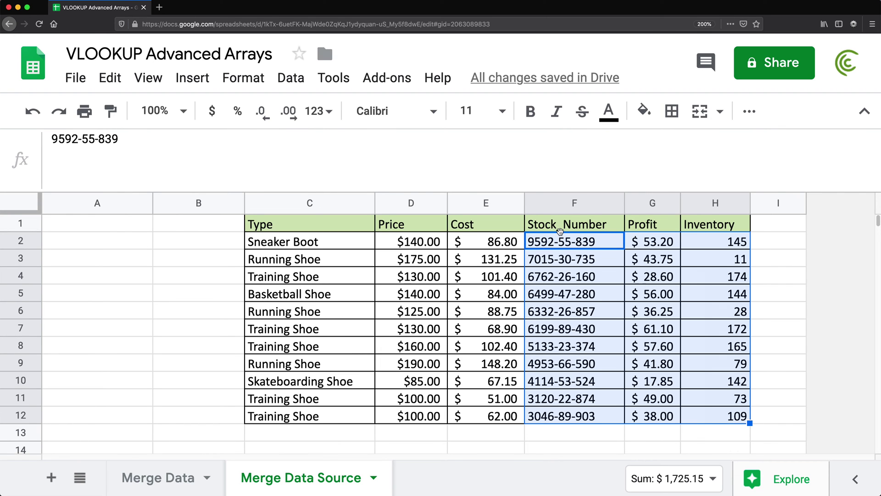
pyautogui.moveTo(562, 230); pyautogui.dragTo(568, 416)
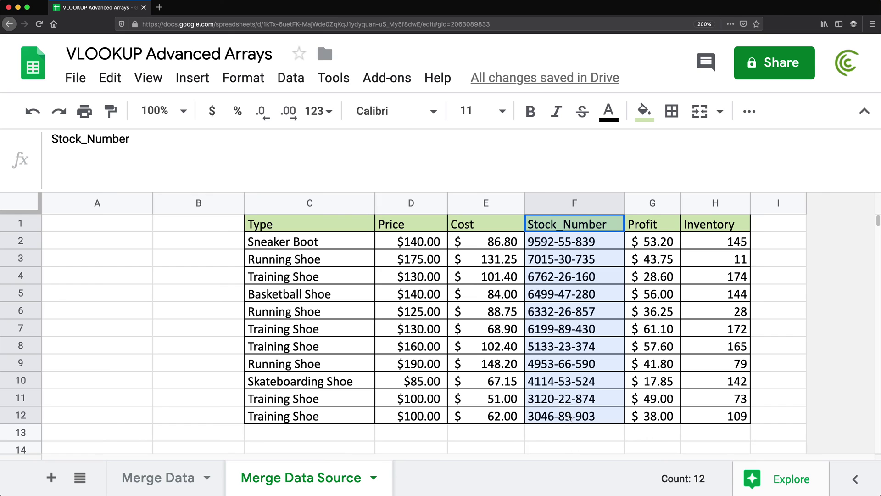
pyautogui.moveTo(195, 224); pyautogui.dragTo(198, 415)
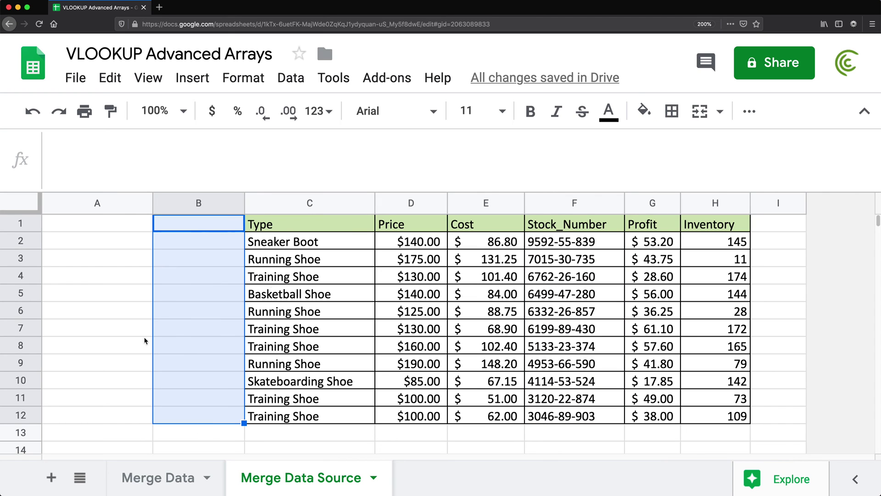
# - Start an array formula in B16 with an opening brace and the Stock_Number range F2:F12, followed by a comma
pyautogui.scroll(-5, 502, 360)
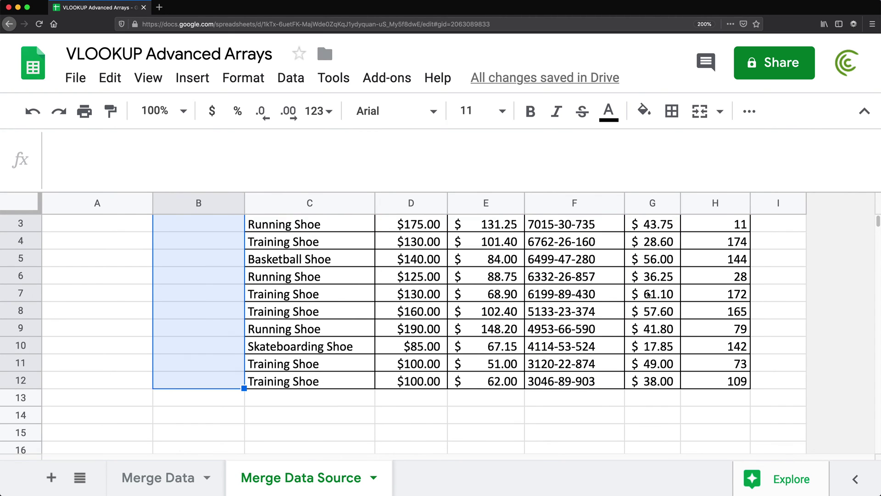
pyautogui.click(207, 388)
pyautogui.write('=')
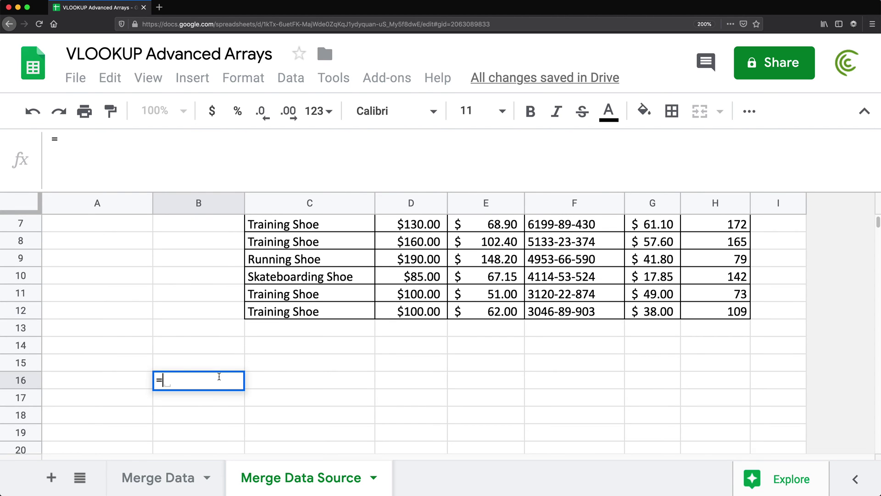
pyautogui.scroll(5, 242, 373)
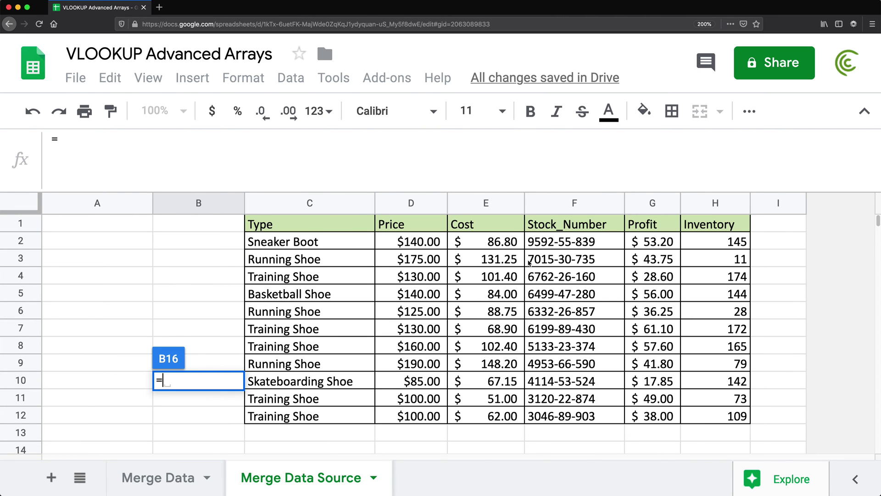
pyautogui.moveTo(557, 241); pyautogui.dragTo(562, 423)
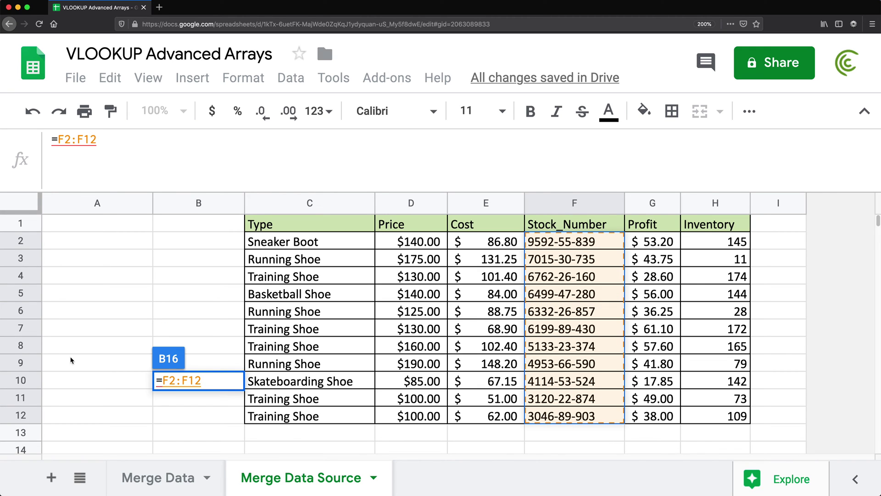
pyautogui.click(191, 380)
pyautogui.write('{')
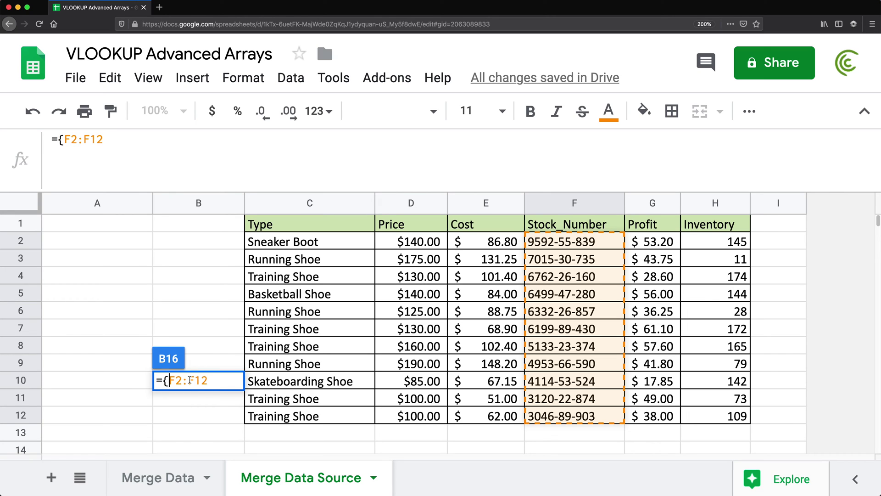
pyautogui.click(214, 382)
pyautogui.write(',')
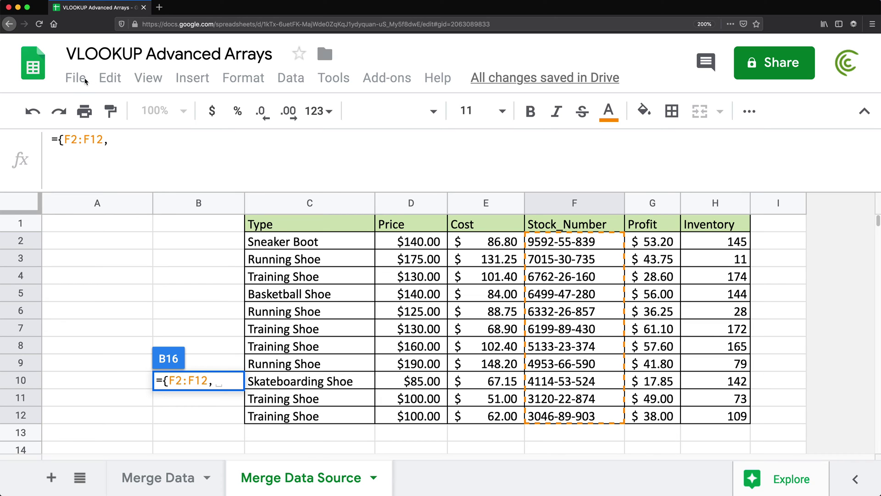
# - Try a backslash as the array separator after F2:F12, and restore the comma
pyautogui.press('BackSpace')
pyautogui.write('\\')
pyautogui.press('BackSpace')
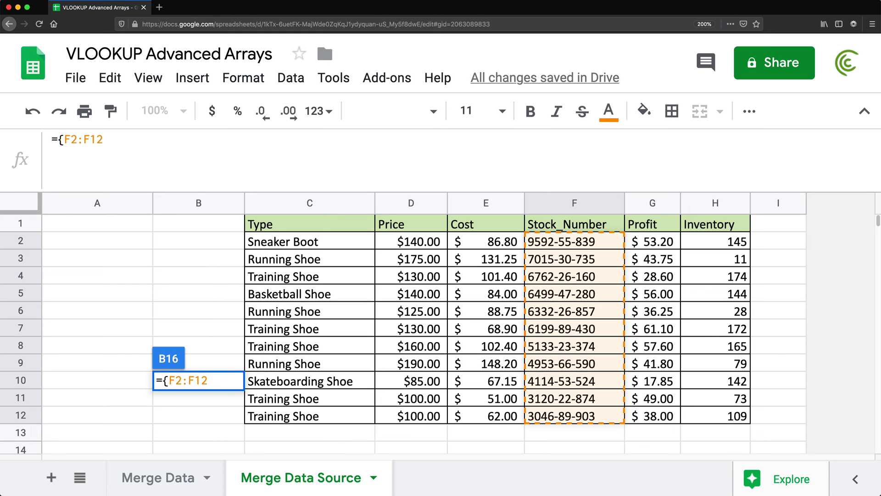
pyautogui.write(',')
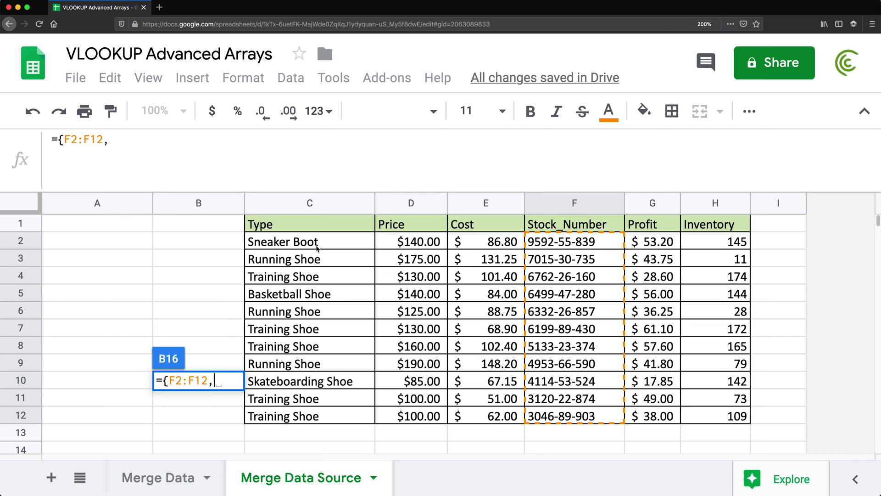
# - Add the whole table range C2:H12 and complete B16's formula as ={F2:F12,C2:H12}
pyautogui.moveTo(297, 244); pyautogui.dragTo(704, 418)
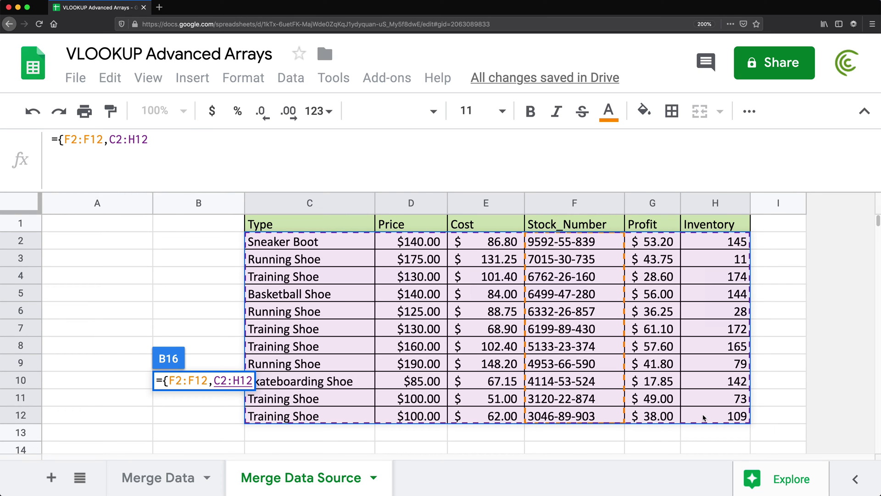
pyautogui.write('}')
pyautogui.press('Return')
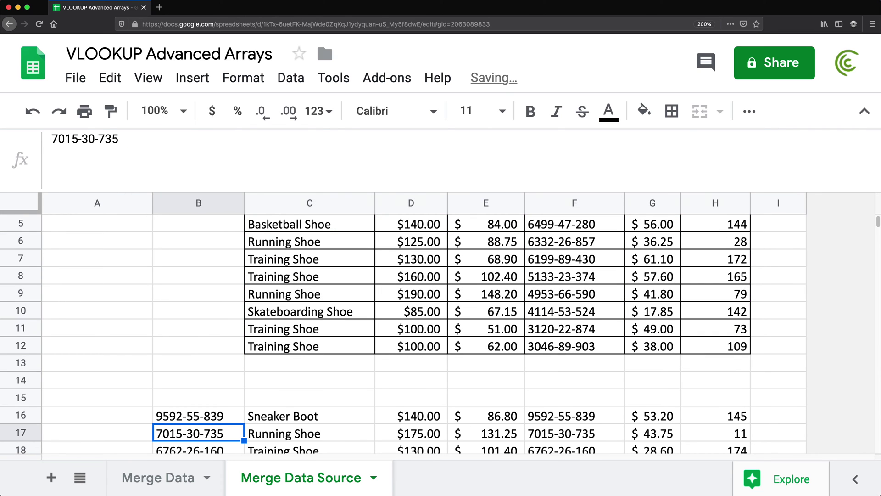
# - Examine the array output in B16:H26 against the original table C2:H12, including its leading Stock_Number column
pyautogui.scroll(-3, 547, 402)
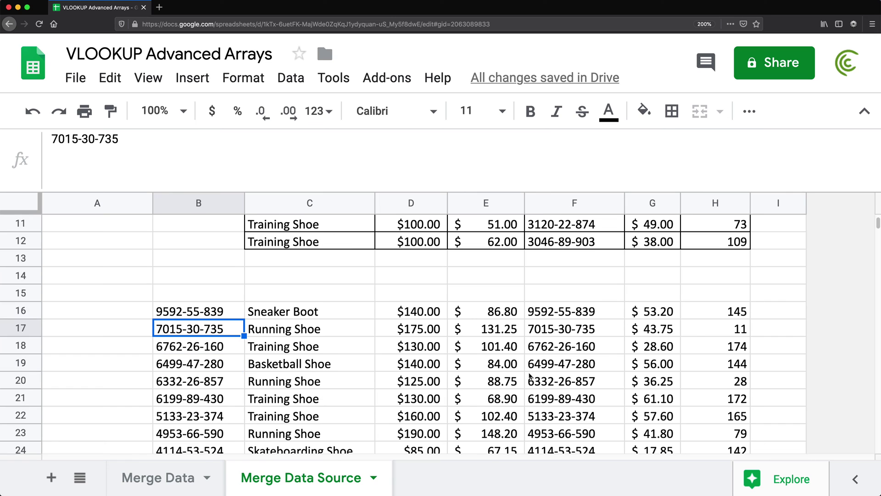
pyautogui.scroll(5, 350, 342)
pyautogui.moveTo(294, 243); pyautogui.dragTo(744, 414)
pyautogui.scroll(-4, 446, 382)
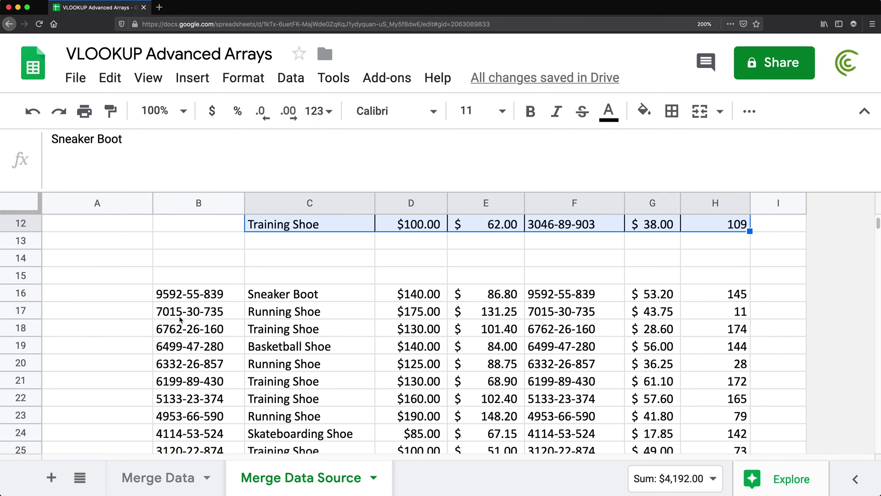
pyautogui.moveTo(183, 294); pyautogui.dragTo(182, 415)
pyautogui.scroll(-1, 189, 381)
pyautogui.scroll(-1, 190, 381)
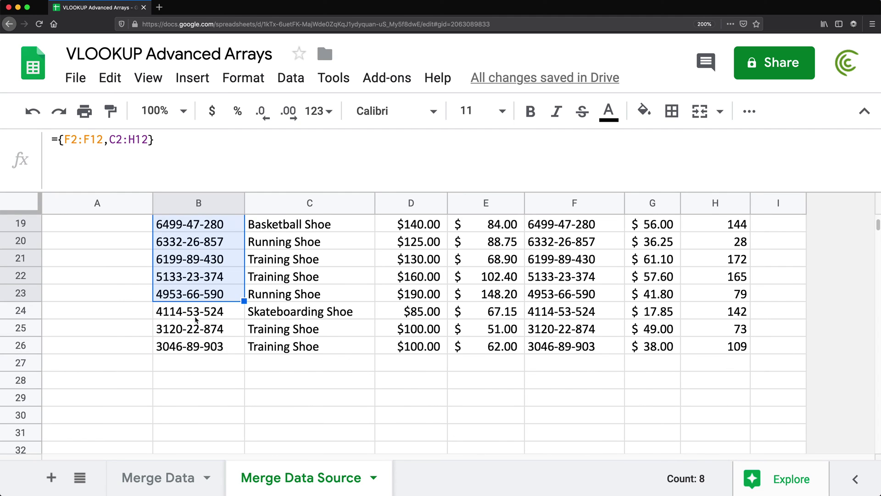
pyautogui.scroll(4, 234, 366)
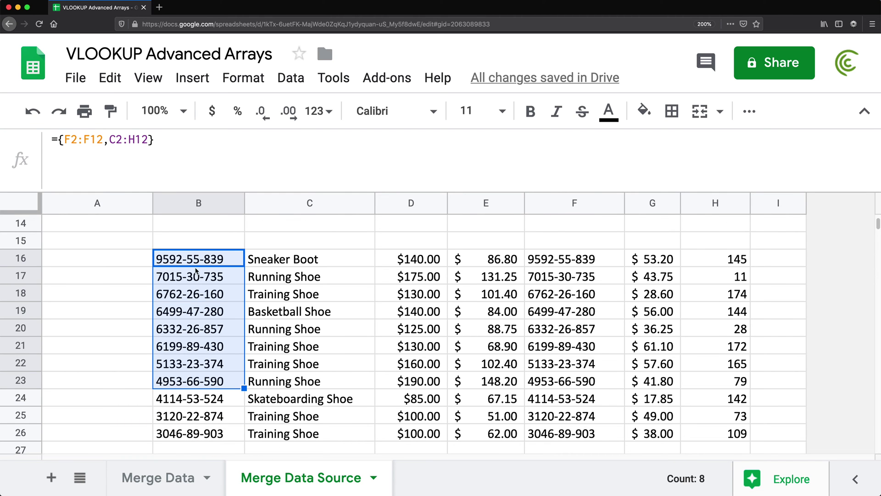
pyautogui.moveTo(192, 260); pyautogui.dragTo(726, 431)
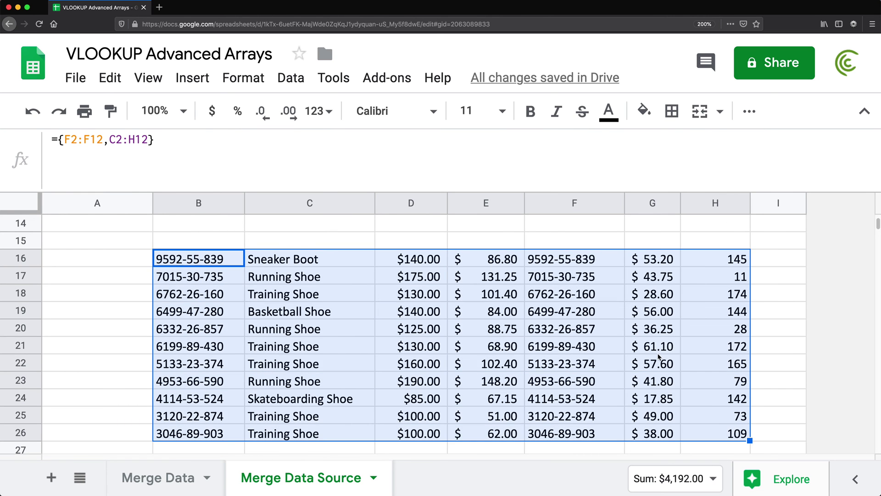
# - Clear the array formula from B16 in Merge Data Source
pyautogui.click(214, 264)
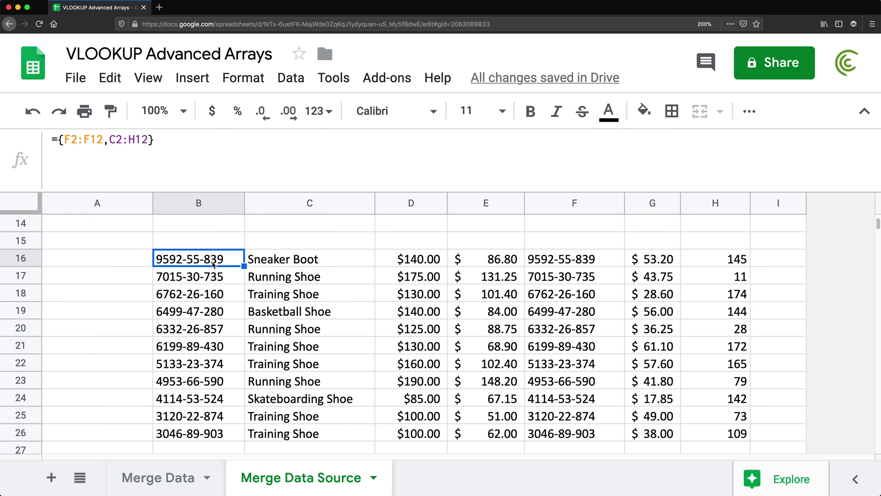
pyautogui.press('Delete')
pyautogui.scroll(5, 157, 305)
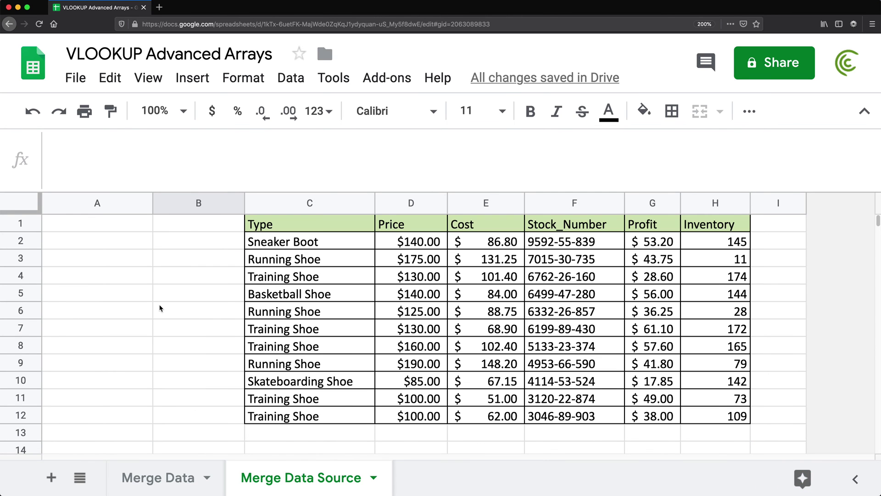
# - Start a VLOOKUP in C2 of Merge Data with the open-ended search key range B2:B
pyautogui.click(154, 480)
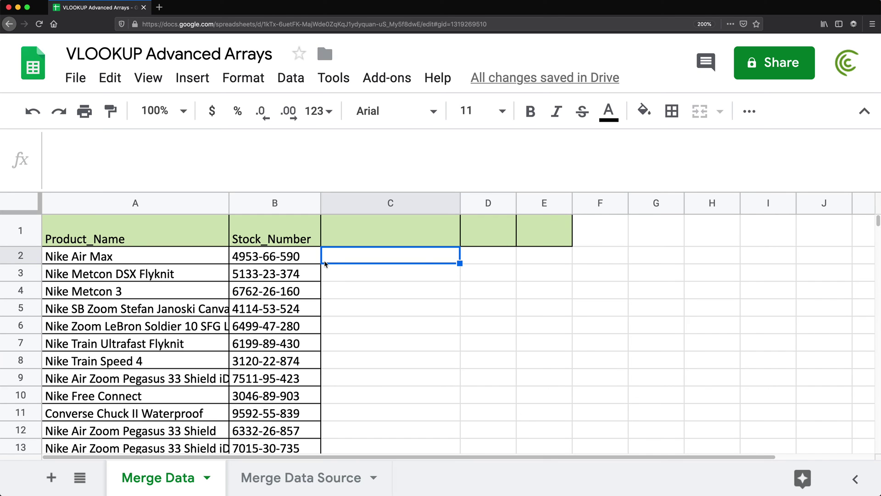
pyautogui.write('=vl')
pyautogui.press('Tab')
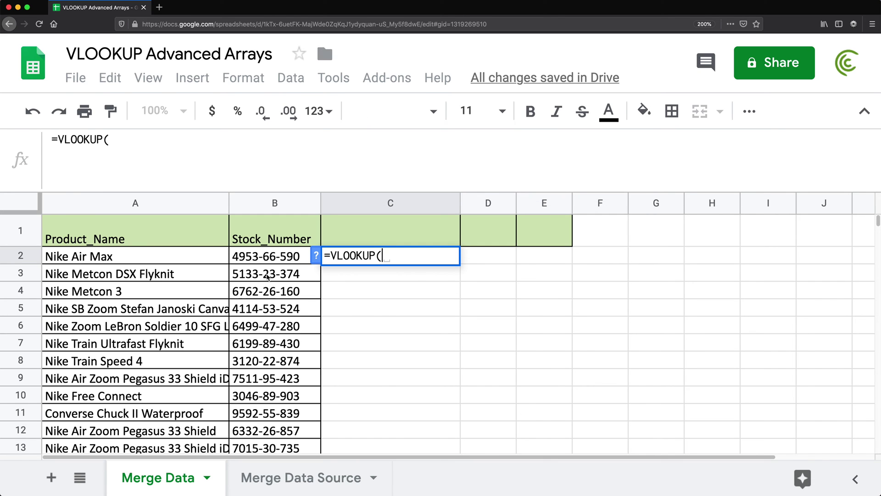
pyautogui.moveTo(265, 256); pyautogui.dragTo(271, 277)
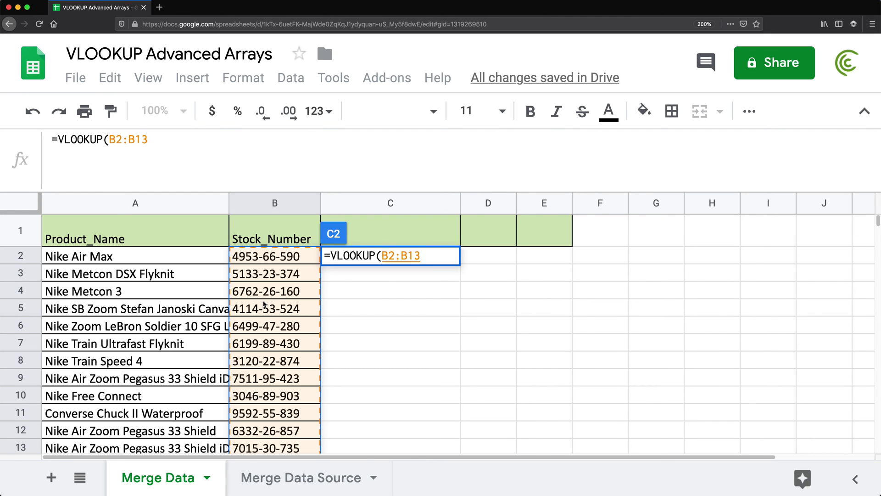
pyautogui.press('BackSpace')
pyautogui.press('BackSpace')
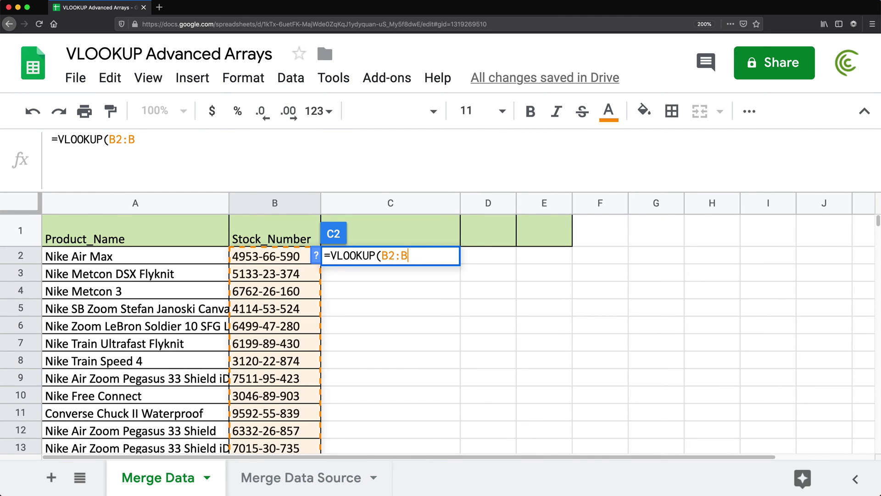
pyautogui.write(',')
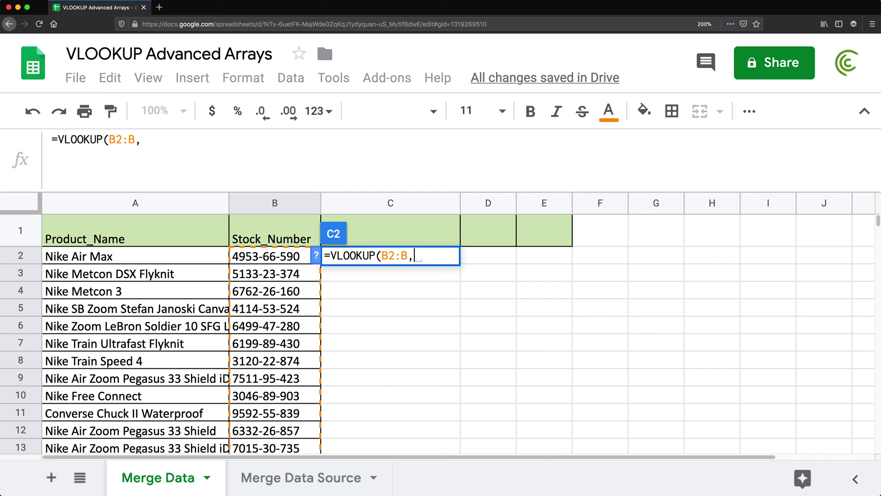
# - Open a curly-brace array as the VLOOKUP range, with 'Merge Data Source'!F2:F as its first part
pyautogui.write('{')
pyautogui.click(323, 480)
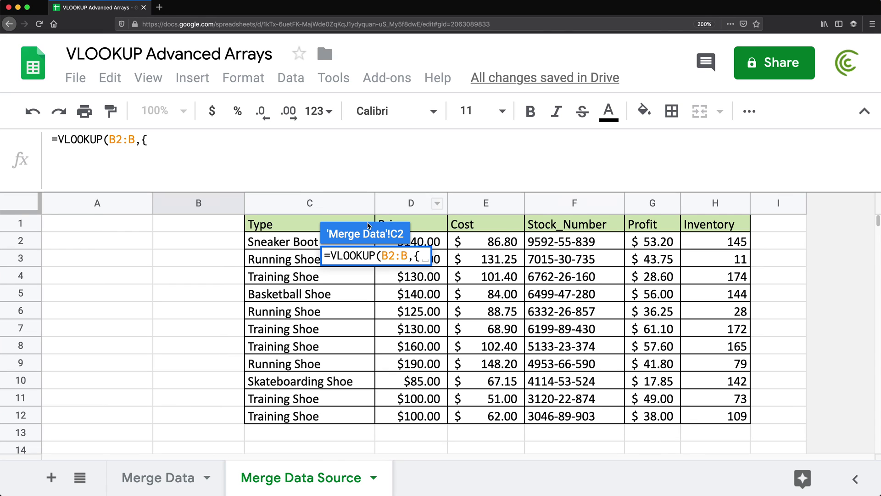
pyautogui.moveTo(568, 242); pyautogui.dragTo(574, 417)
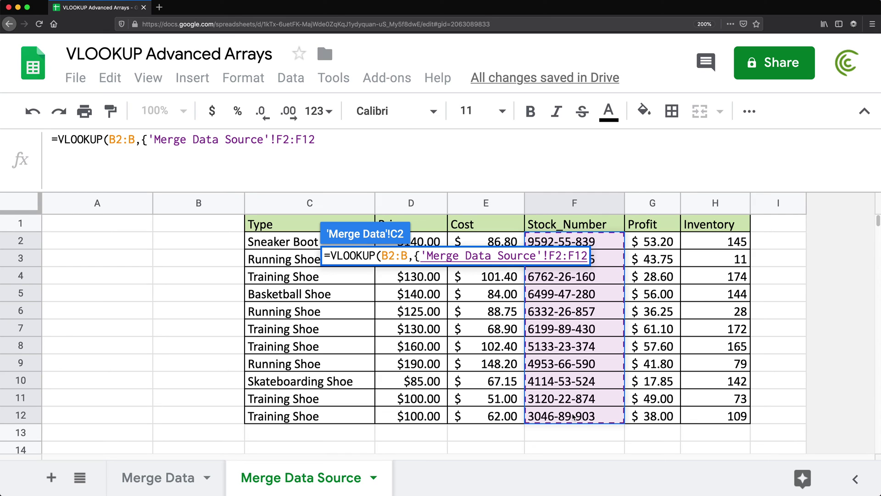
pyautogui.press('BackSpace')
pyautogui.press('BackSpace')
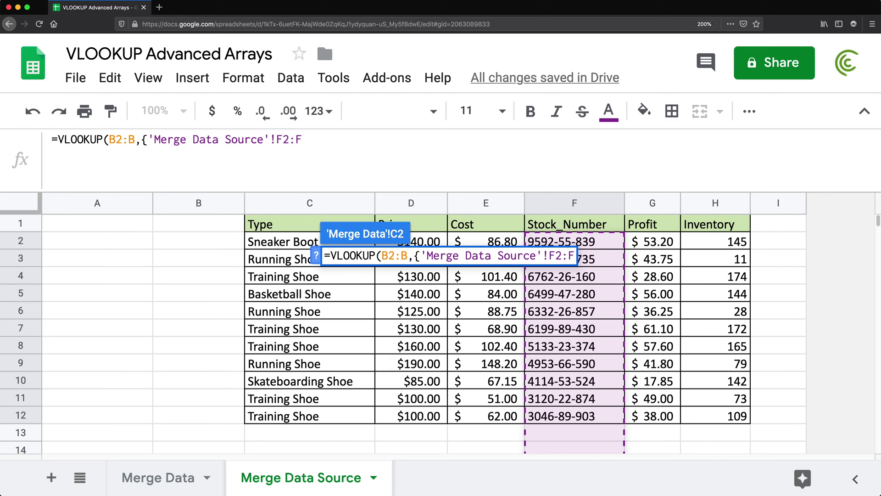
pyautogui.write(',')
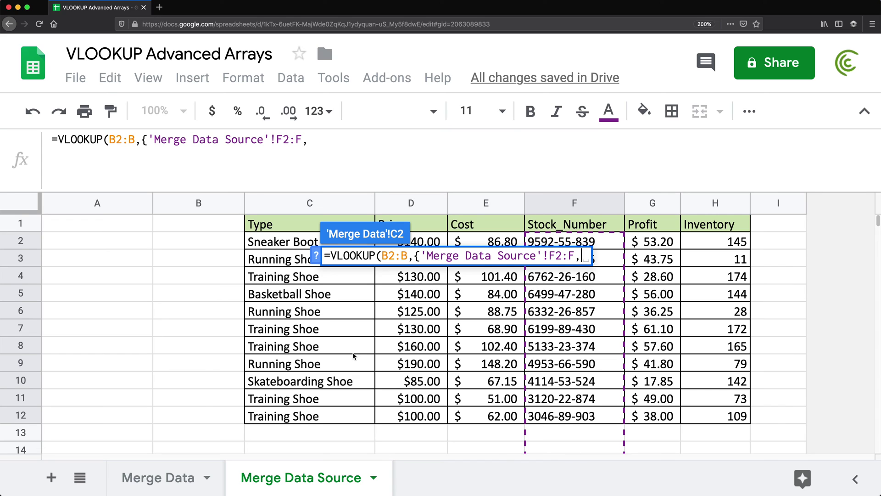
# - Add 'Merge Data Source'!C2:H as the array's second part and close the curly brace
pyautogui.click(270, 245)
pyautogui.moveTo(270, 244); pyautogui.dragTo(710, 410)
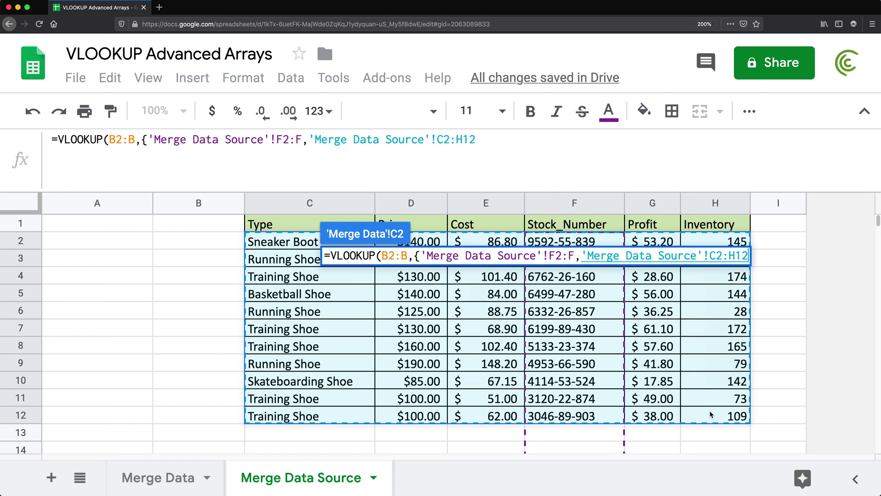
pyautogui.press('BackSpace')
pyautogui.press('BackSpace')
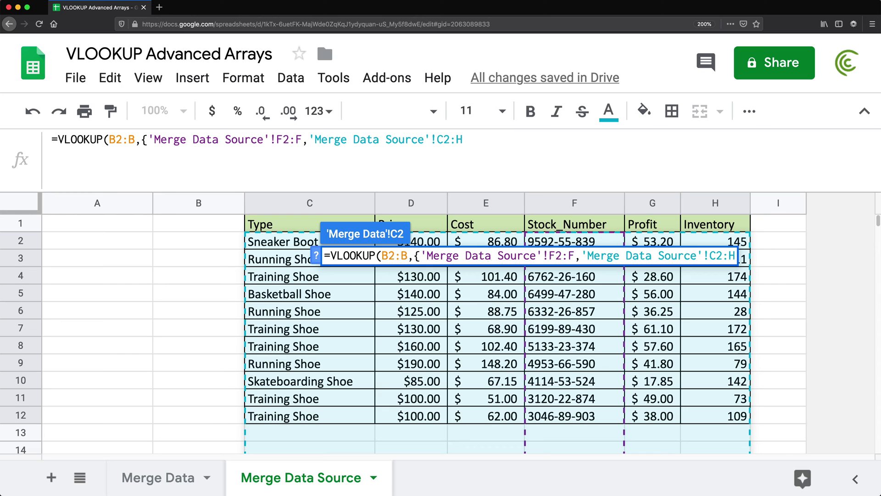
pyautogui.write('}')
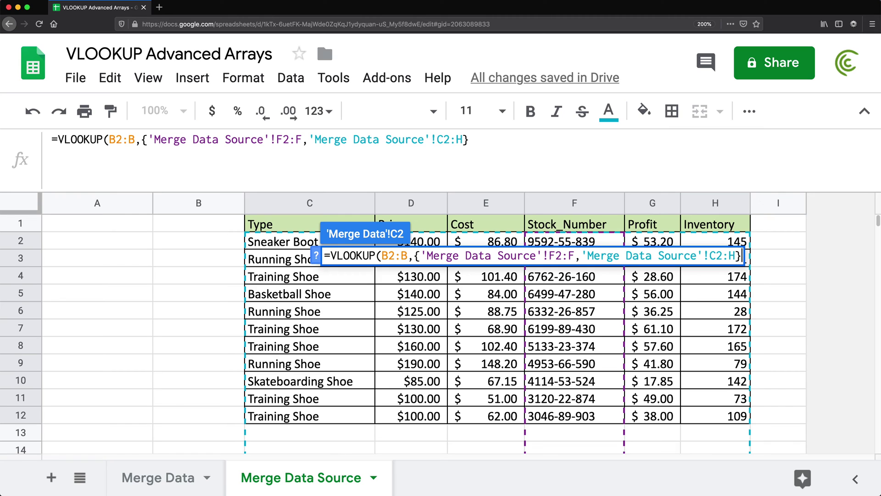
# - Set the VLOOKUP's column index to 2 and its match type to 0 for an exact match
pyautogui.write(',')
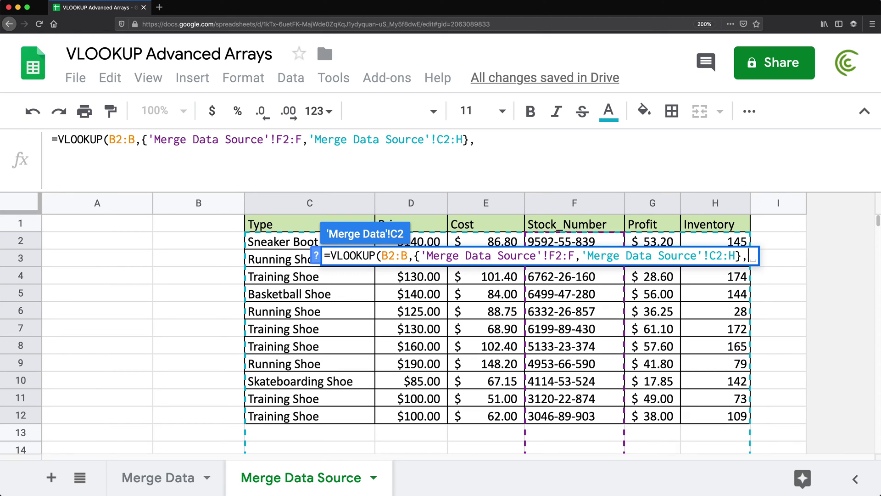
pyautogui.write('2')
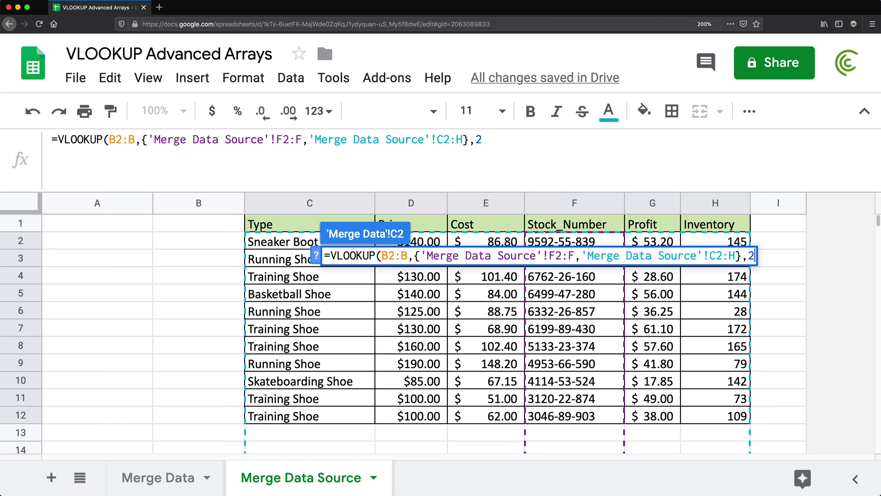
pyautogui.write(',0')
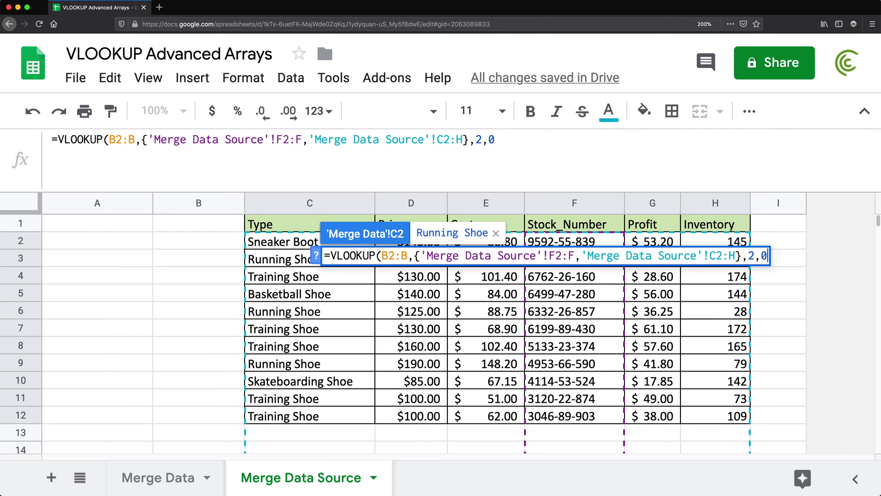
# - Complete the VLOOKUP in C2 of Merge Data and wrap it in ArrayFormula
pyautogui.write(')')
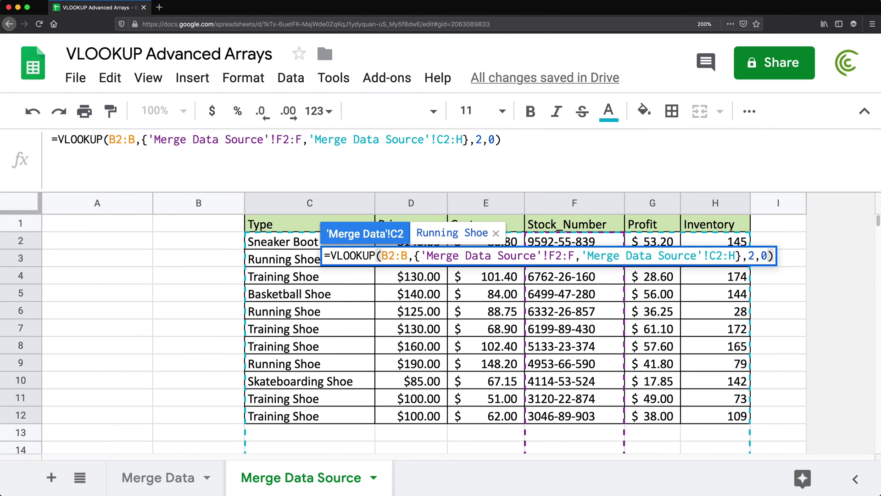
pyautogui.press('Return')
pyautogui.doubleClick(345, 253)
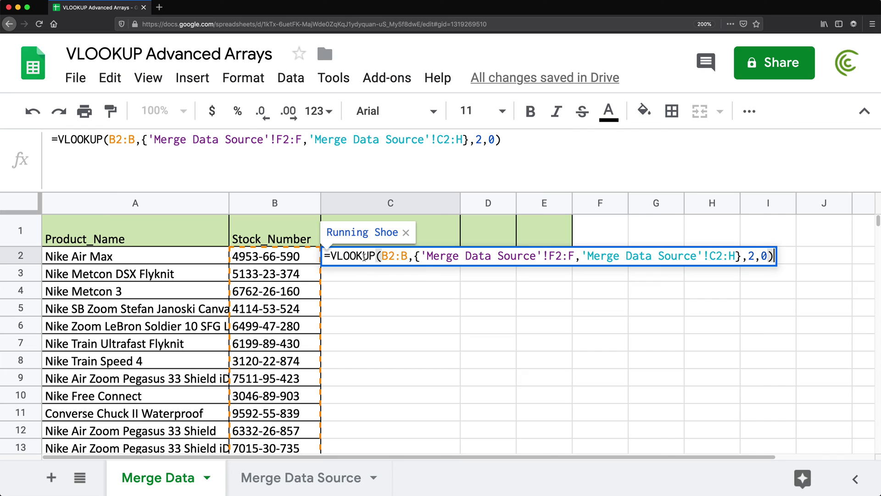
pyautogui.click(334, 254)
pyautogui.hotkey('ctrl', 'shift', 'Return')
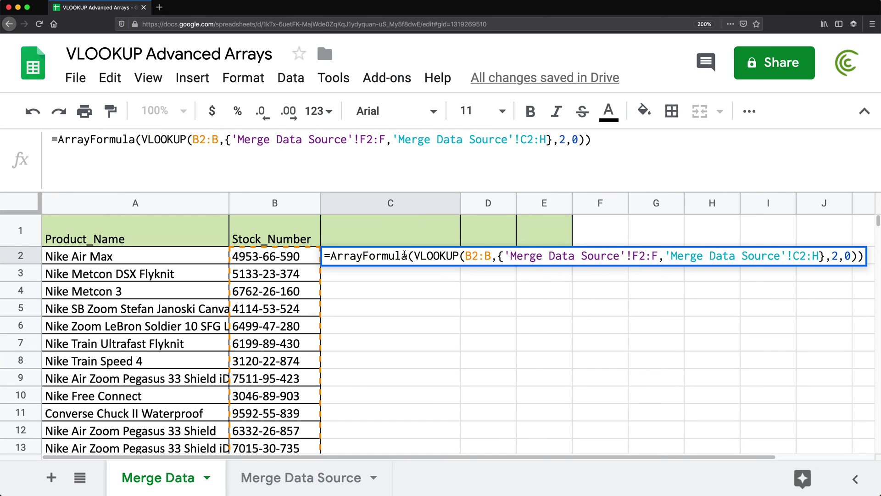
pyautogui.click(862, 255)
pyautogui.press('Return')
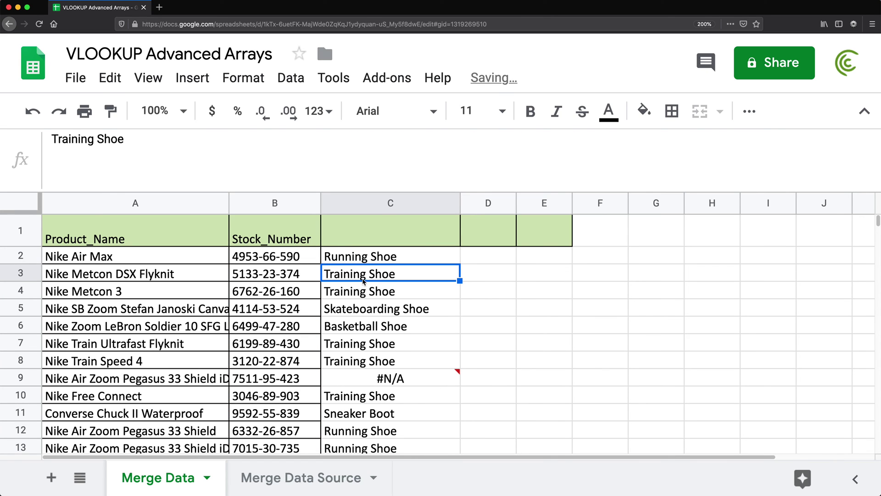
# - Review the column index in C2's formula and the positions of the Type, Price and Cost columns in Merge Data Source
pyautogui.scroll(-3, 363, 264)
pyautogui.scroll(3, 363, 263)
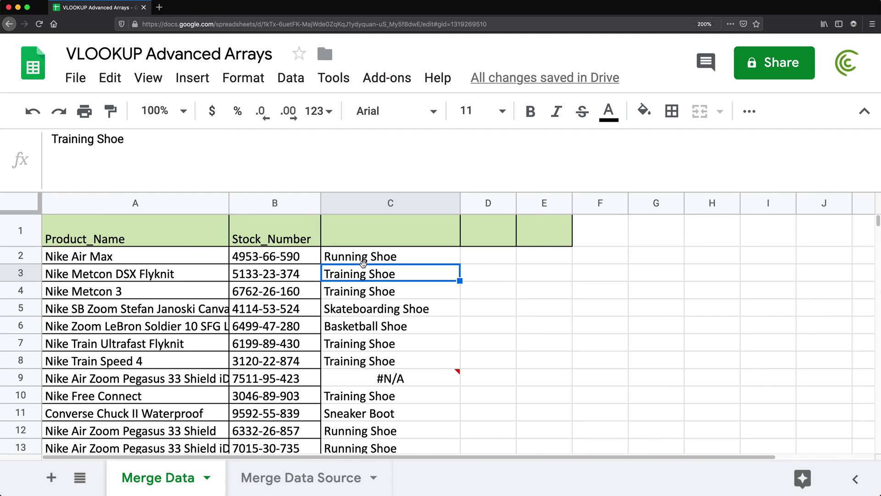
pyautogui.doubleClick(364, 261)
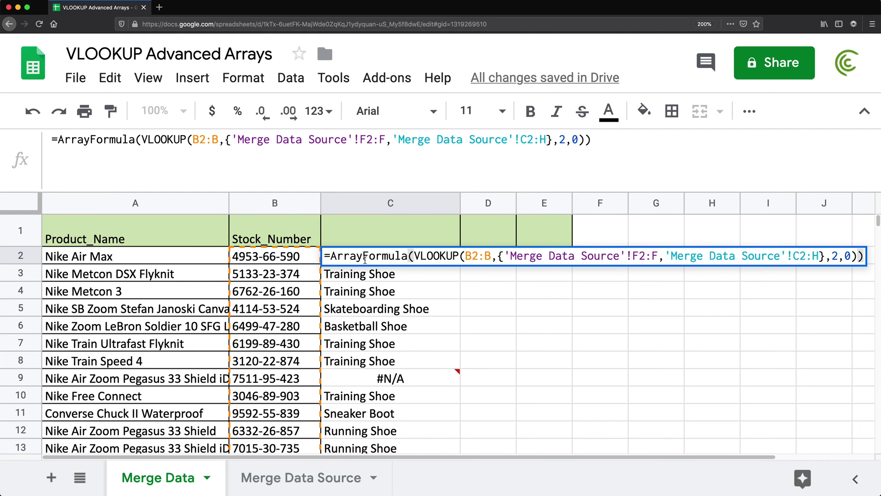
pyautogui.doubleClick(836, 256)
pyautogui.press('Escape')
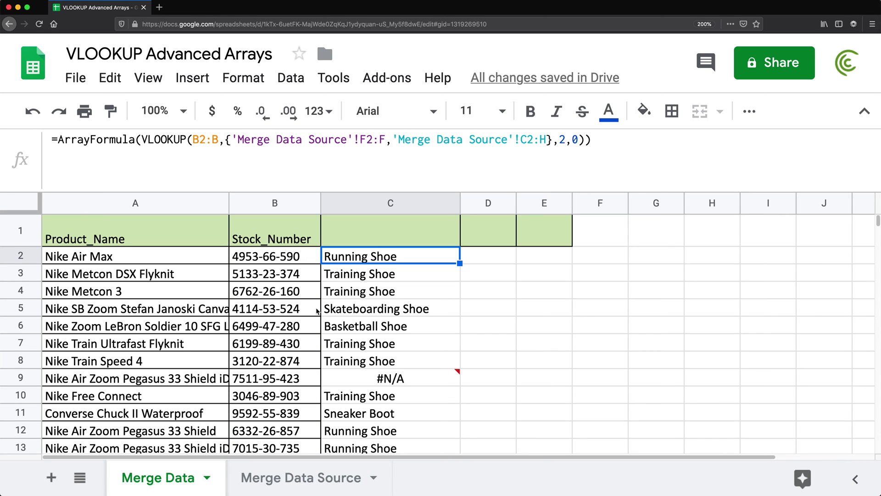
pyautogui.click(307, 477)
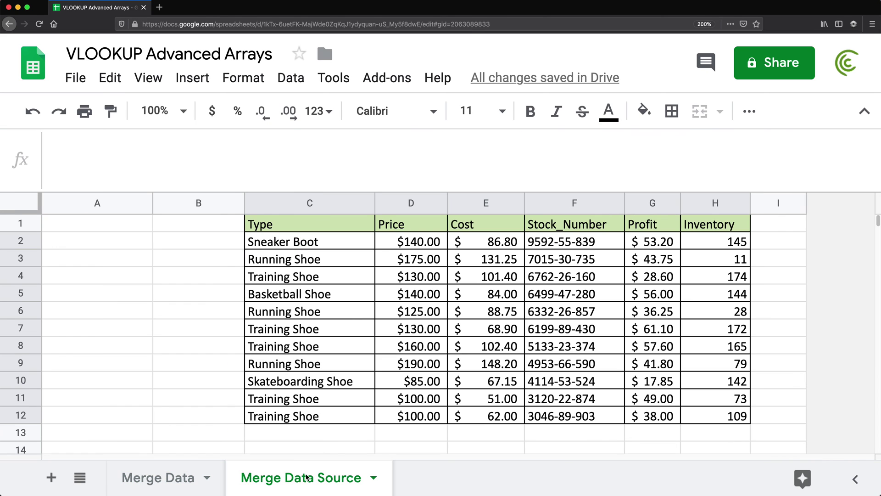
pyautogui.moveTo(275, 244); pyautogui.dragTo(299, 398)
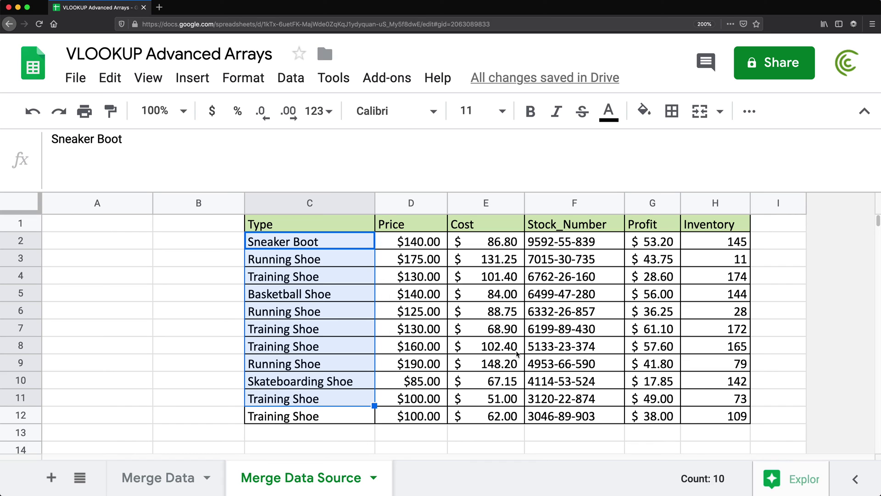
pyautogui.scroll(-1, 325, 285)
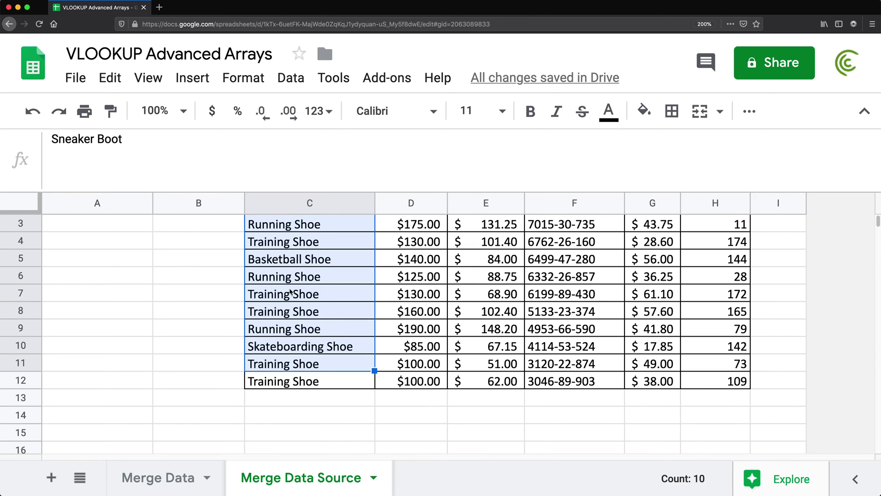
pyautogui.scroll(1, 290, 292)
pyautogui.moveTo(198, 241); pyautogui.dragTo(199, 413)
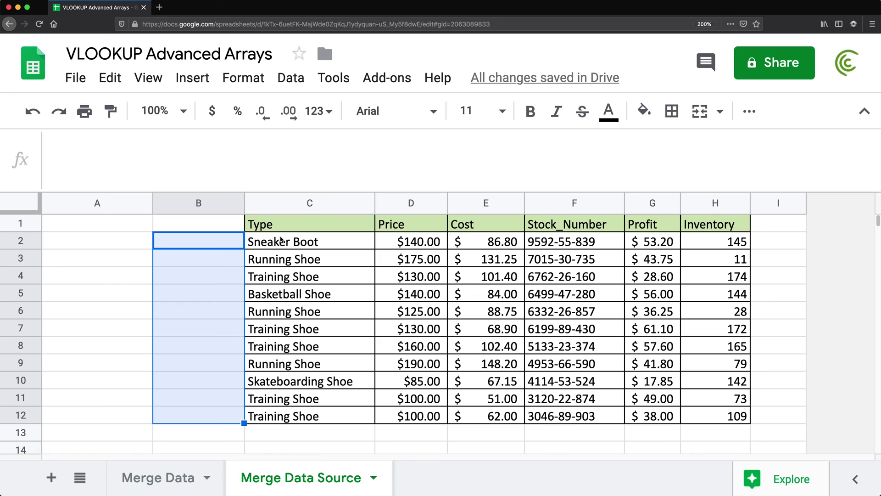
pyautogui.moveTo(281, 240); pyautogui.dragTo(298, 418)
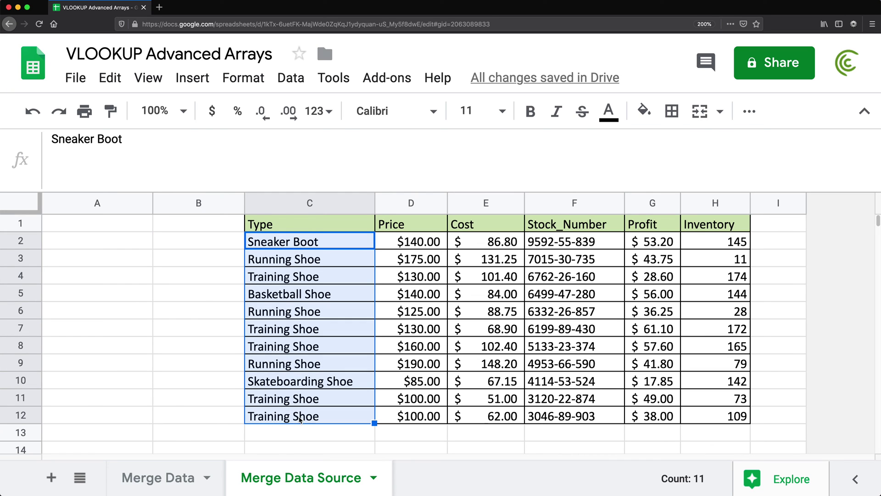
pyautogui.moveTo(432, 243); pyautogui.dragTo(415, 381)
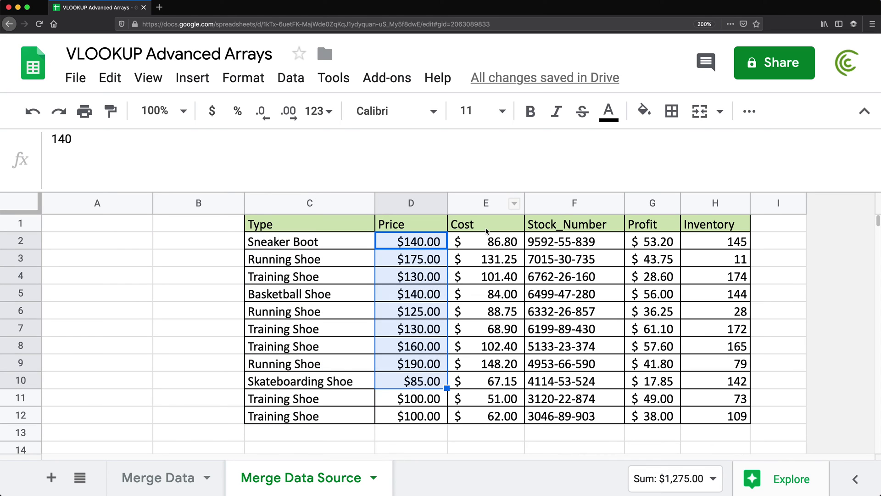
pyautogui.moveTo(485, 225); pyautogui.dragTo(489, 369)
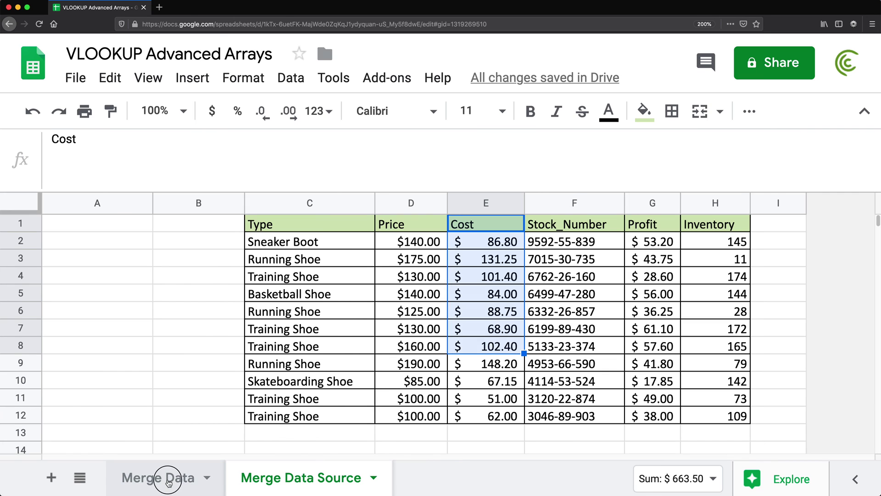
# - Replace the column index in the C2 formula of Merge Data with the array {2,5,6}
pyautogui.click(166, 478)
pyautogui.doubleClick(360, 262)
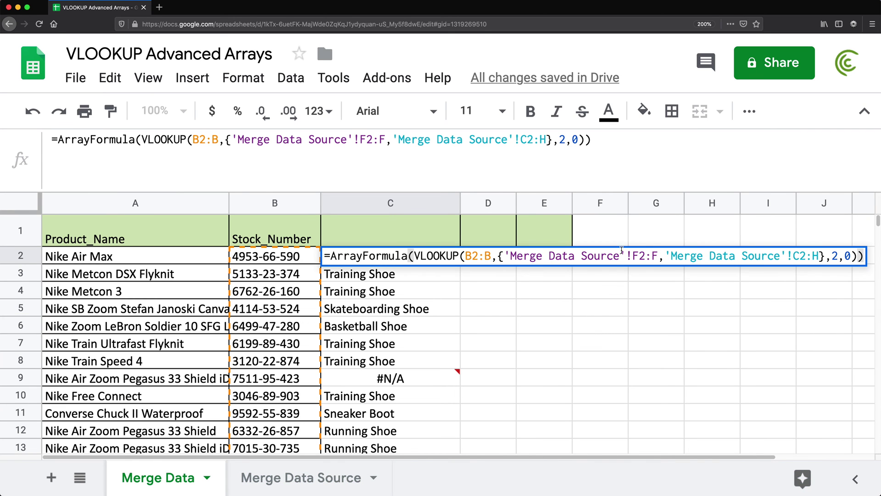
pyautogui.click(839, 257)
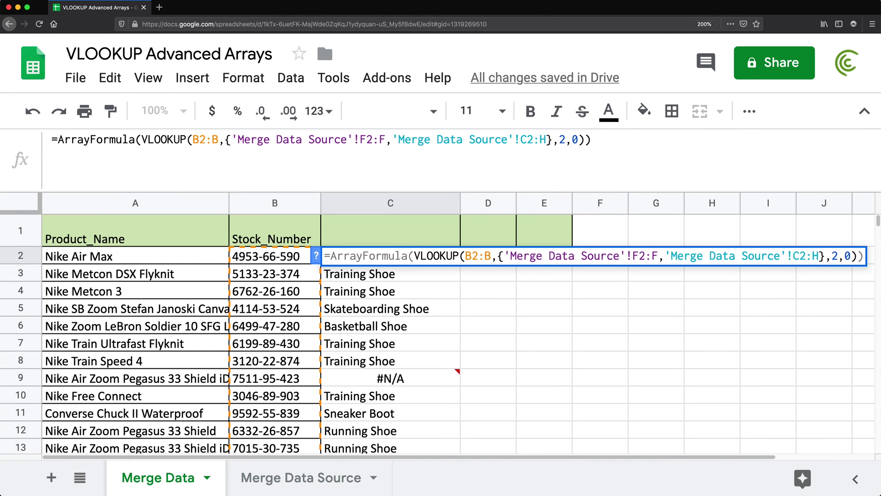
pyautogui.press('BackSpace')
pyautogui.write('{}')
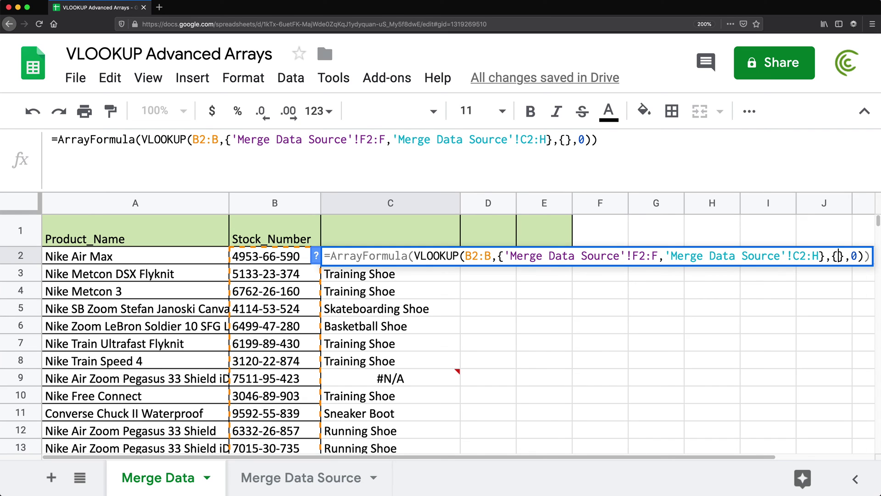
pyautogui.write('2,5,')
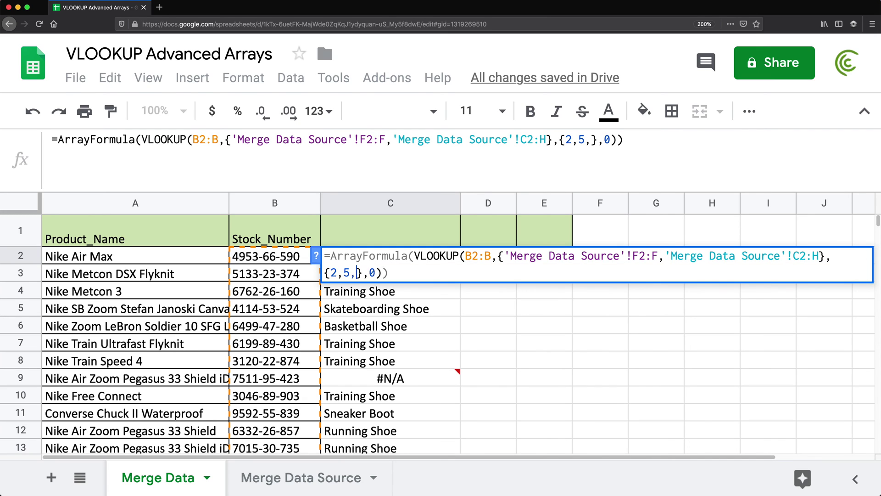
pyautogui.write('6,')
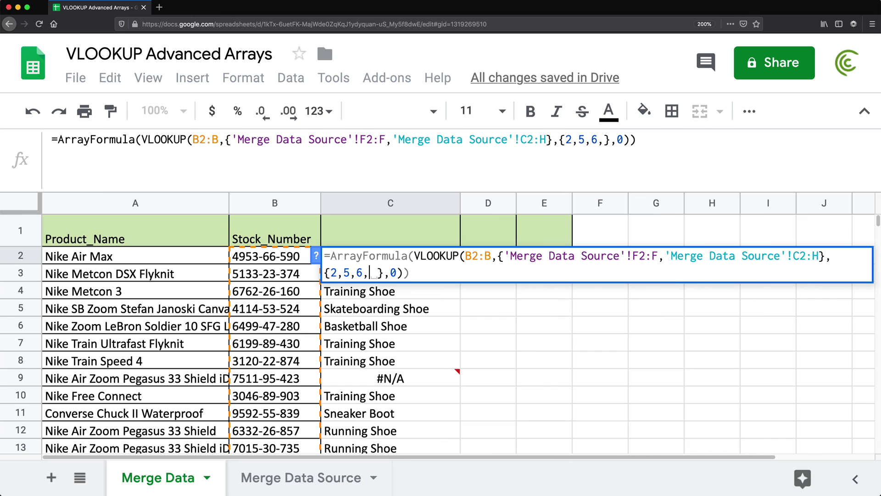
pyautogui.press('BackSpace')
pyautogui.press('Return')
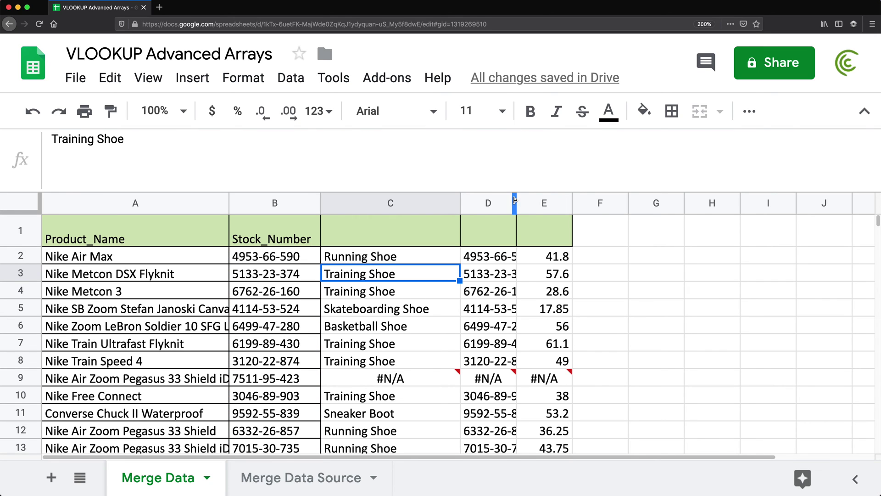
# - Widen column D in Merge Data and compare the merged columns with the headers in Merge Data Source
pyautogui.moveTo(515, 199); pyautogui.dragTo(545, 202)
pyautogui.click(308, 477)
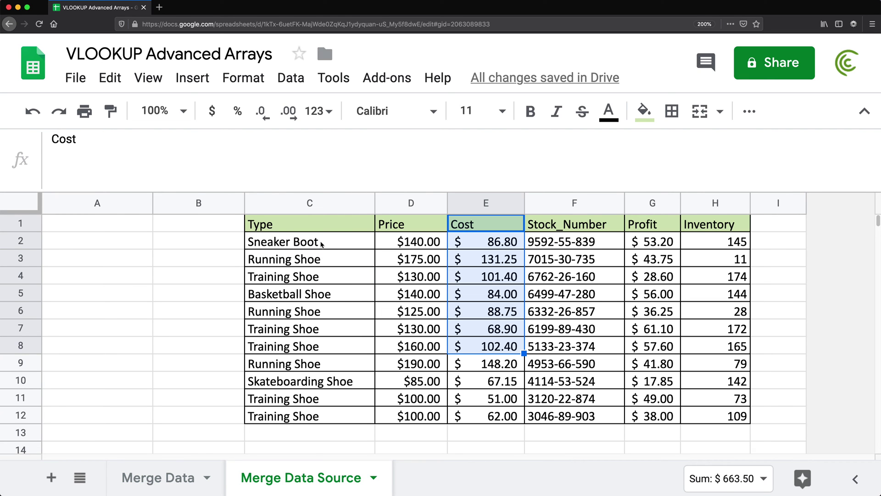
pyautogui.click(317, 224)
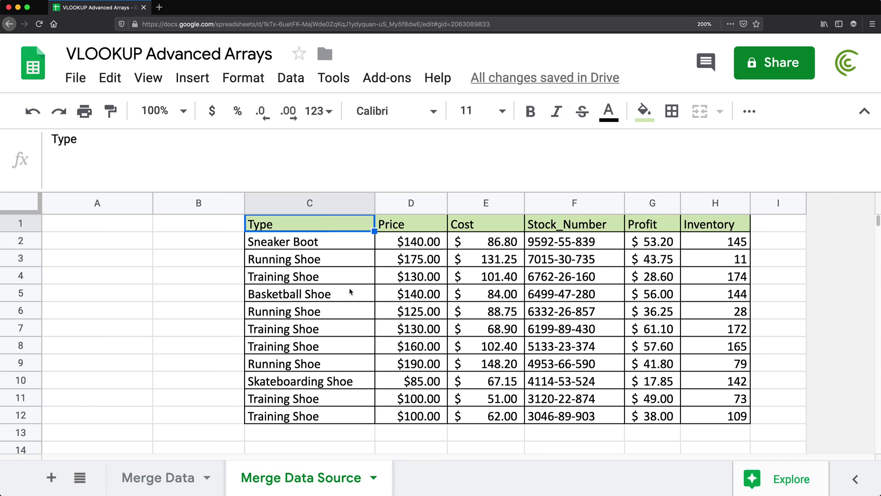
pyautogui.click(187, 478)
pyautogui.click(448, 256)
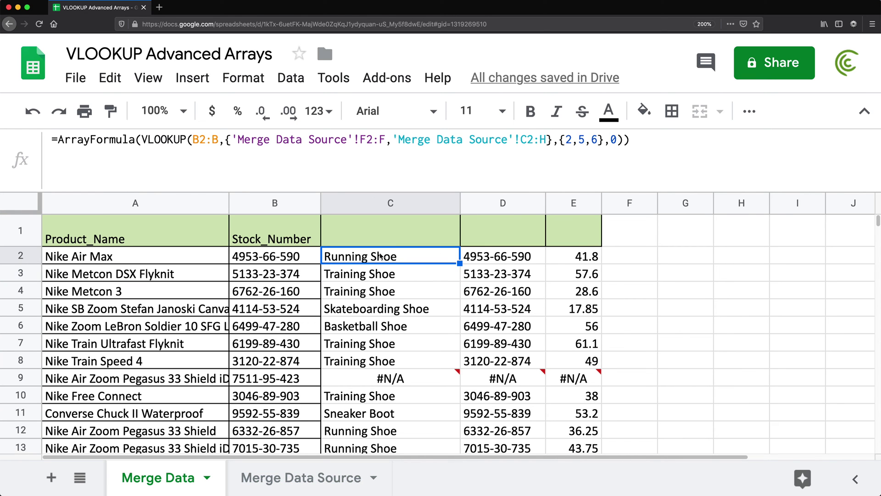
# - Start a MATCH function in cell G1 of Merge Data
pyautogui.click(701, 239)
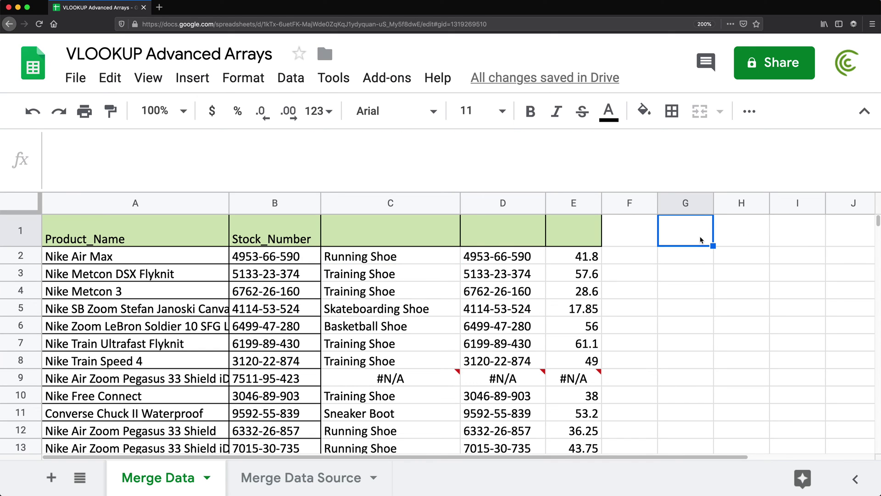
pyautogui.write('mat')
pyautogui.press('BackSpace')
pyautogui.press('BackSpace')
pyautogui.press('BackSpace')
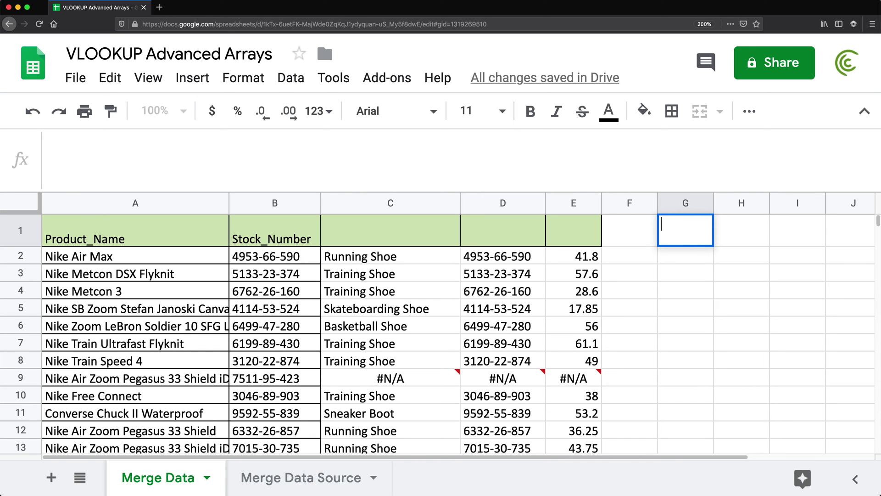
pyautogui.write('=ma')
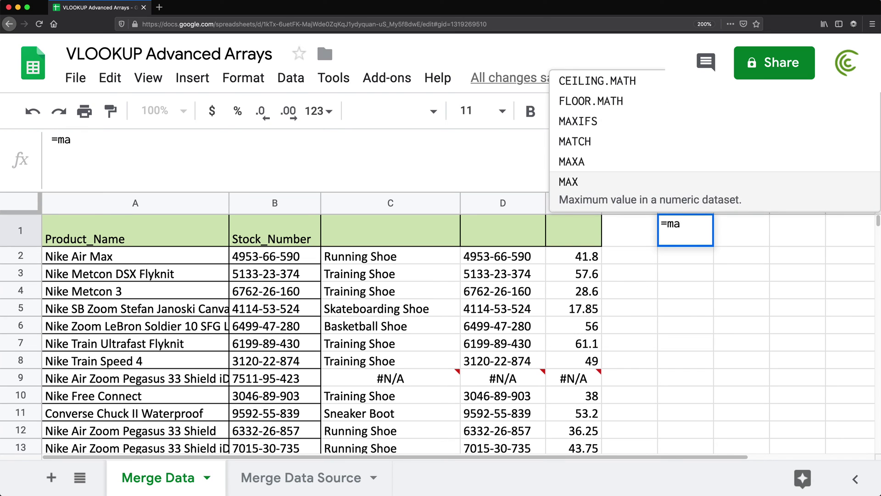
pyautogui.press('Up')
pyautogui.press('Up')
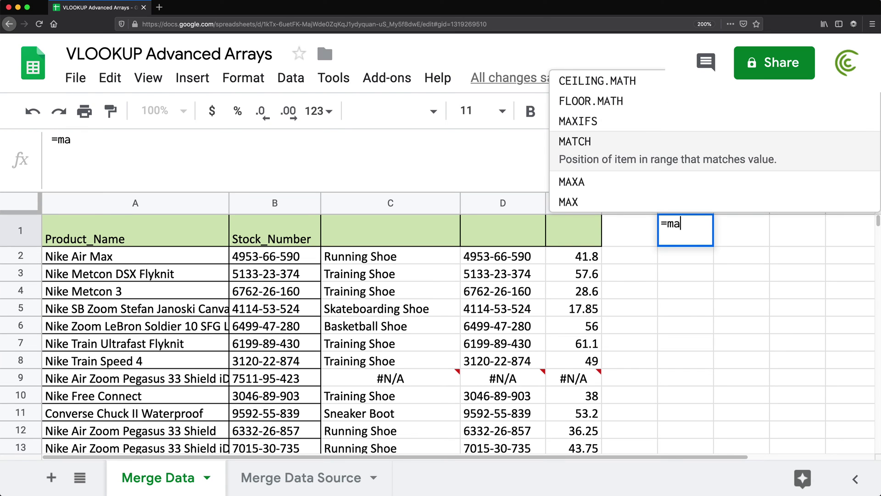
pyautogui.press('Tab')
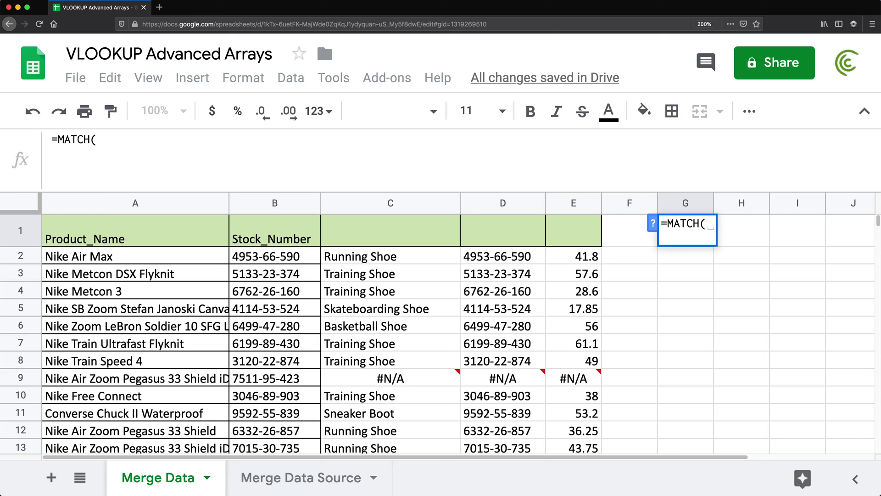
# - Enter the array {"Cost","Inventory","Type"} as the search key of the MATCH function in G1
pyautogui.write('{')
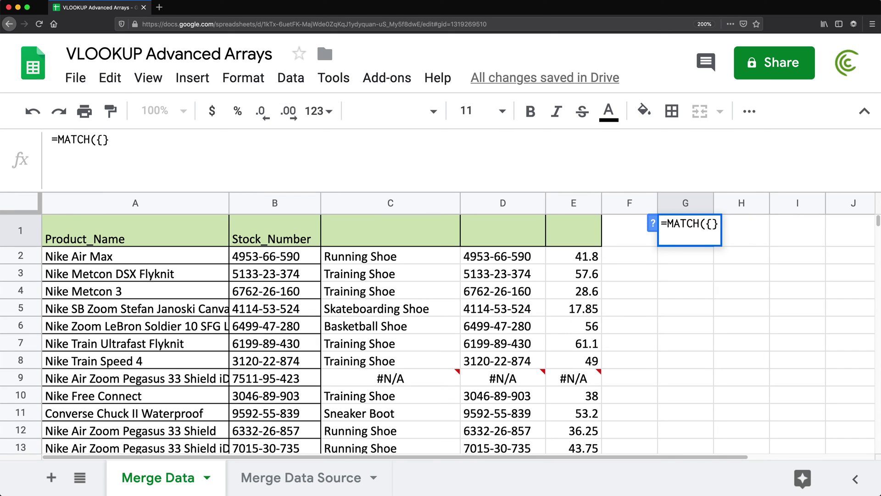
pyautogui.write('"')
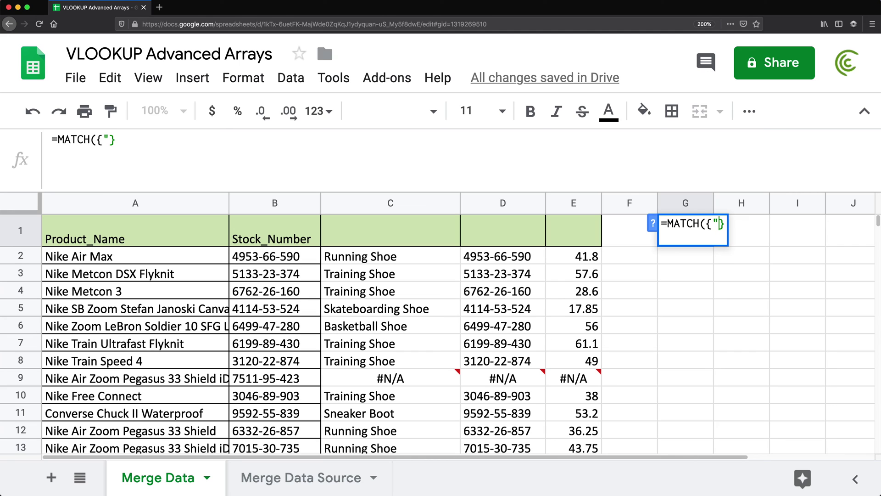
pyautogui.write('Cost:')
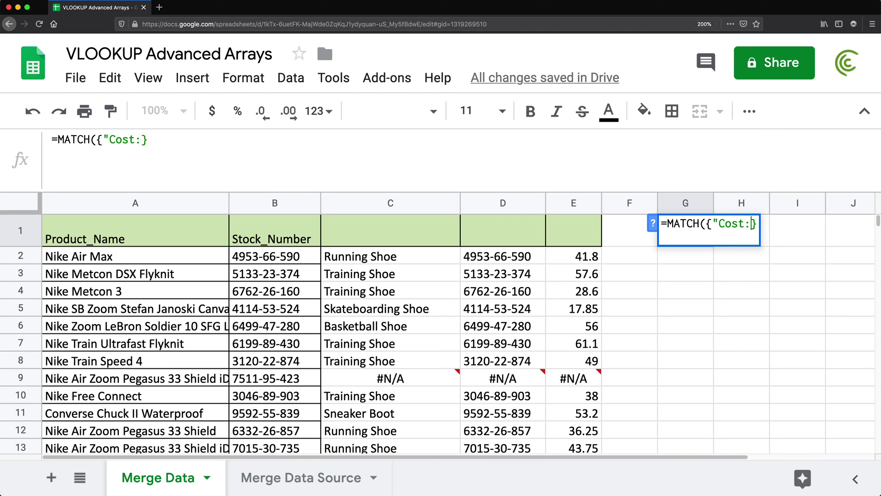
pyautogui.press('BackSpace')
pyautogui.write('","')
pyautogui.write('Inventor')
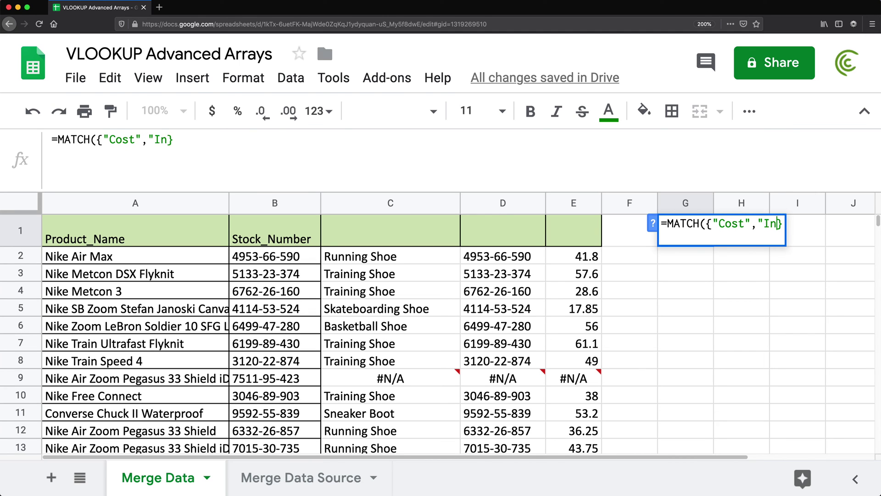
pyautogui.write('y"')
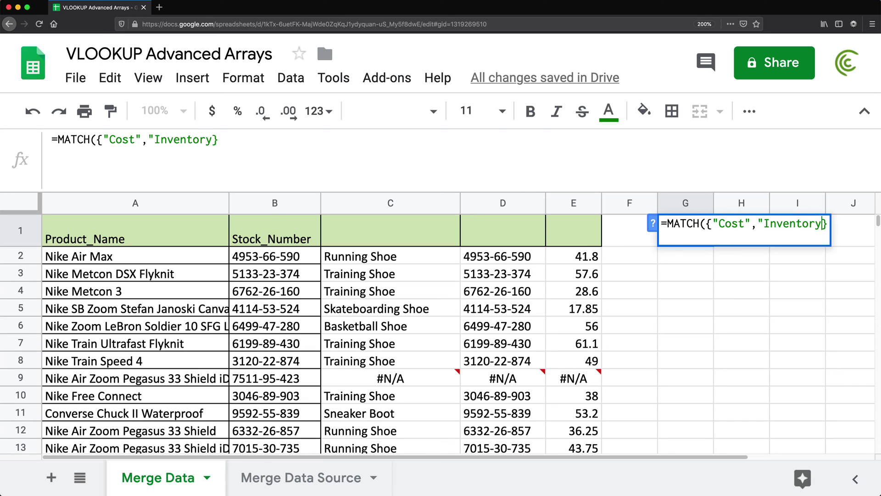
pyautogui.write(',"')
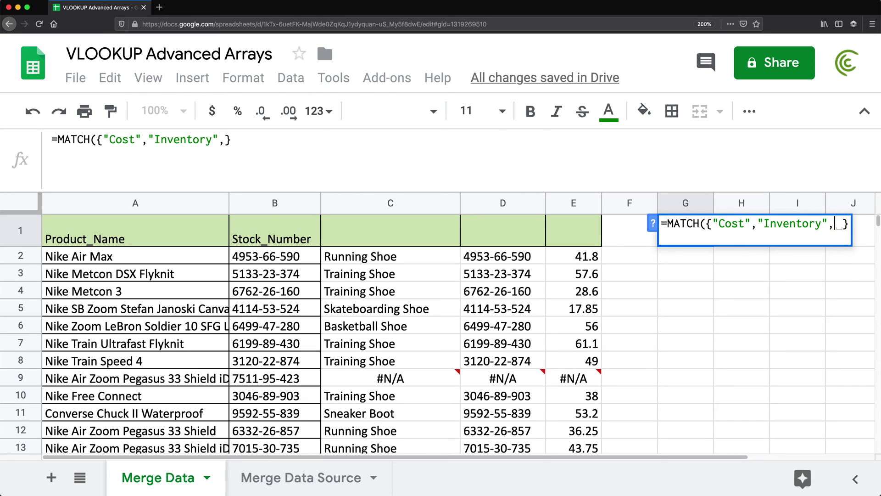
pyautogui.write('Type"')
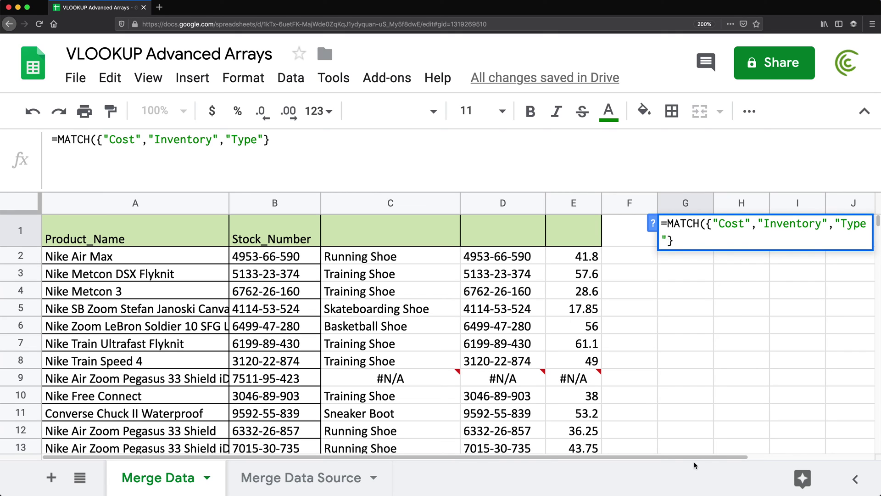
# - Complete the G1 MATCH with the search range 'Merge Data Source'!C1:1 and search type 0, and enter the formula
pyautogui.press('Right')
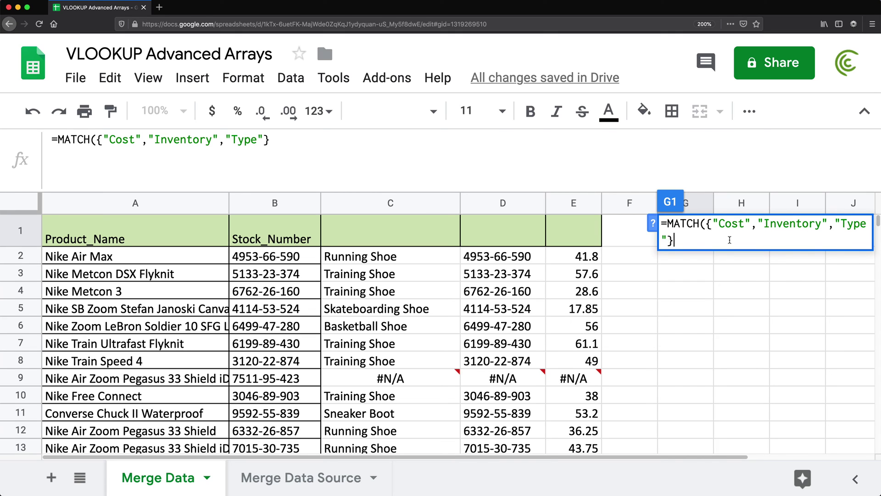
pyautogui.write(',')
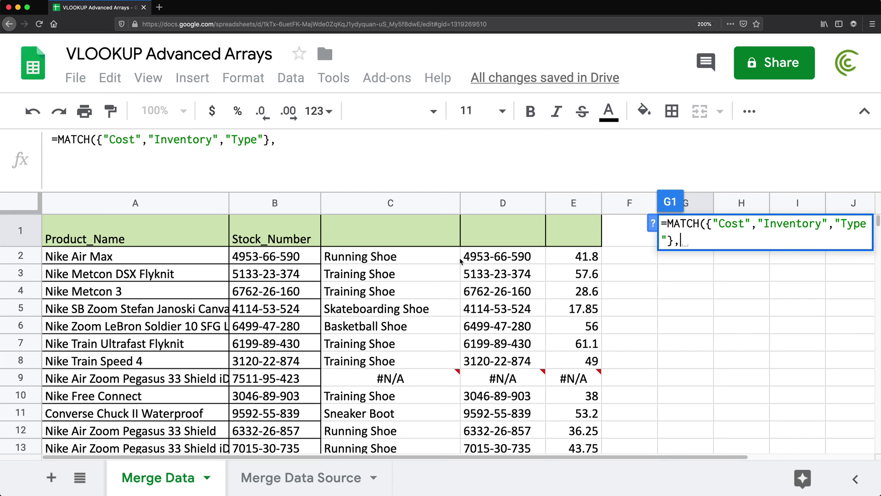
pyautogui.click(339, 478)
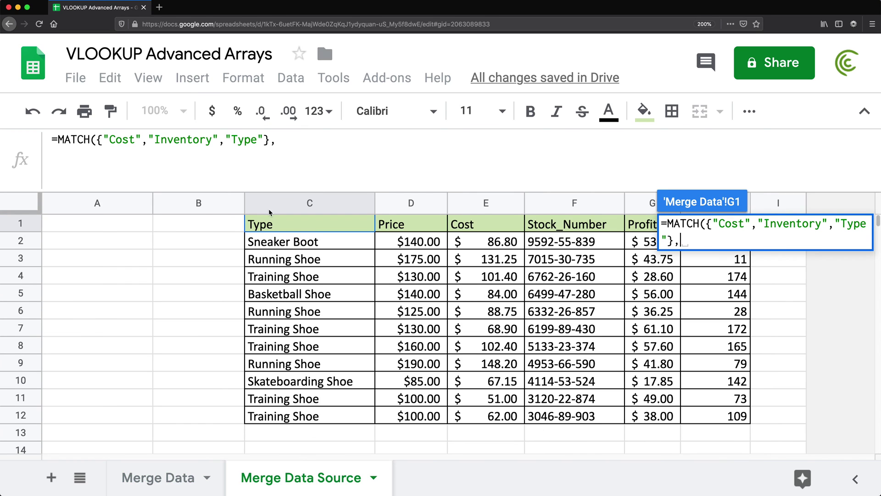
pyautogui.moveTo(302, 229); pyautogui.dragTo(732, 223)
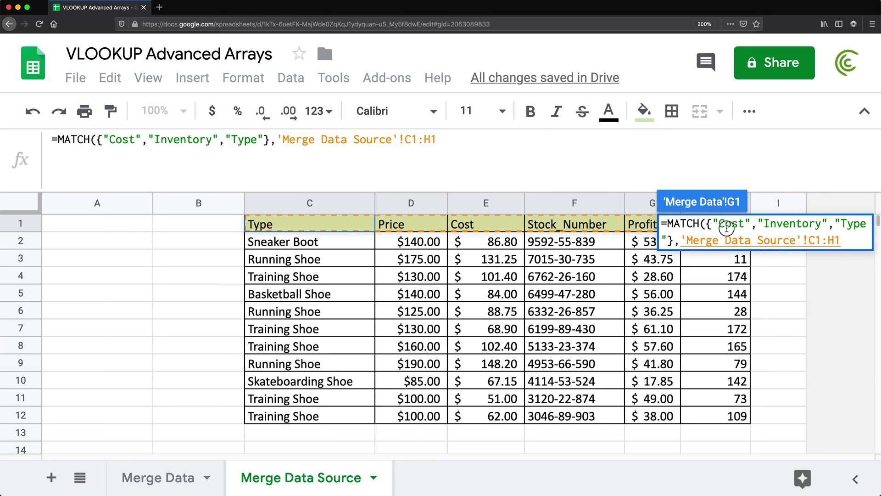
pyautogui.click(429, 140)
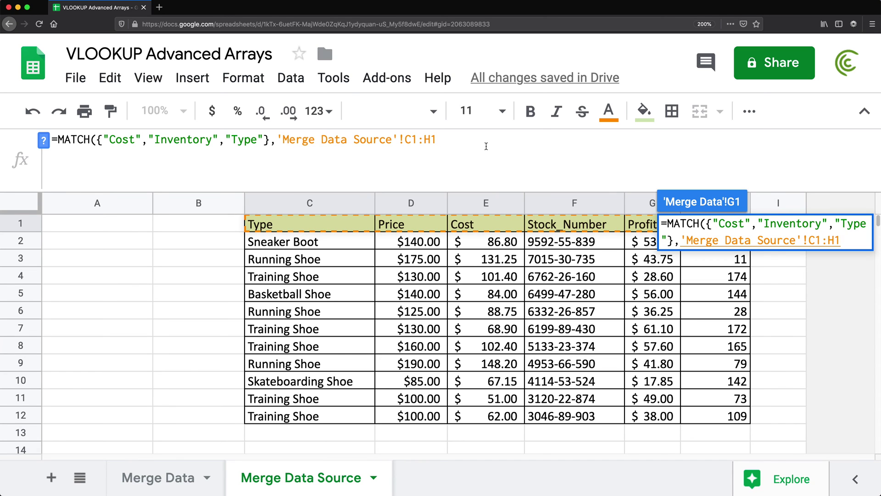
pyautogui.press('BackSpace')
pyautogui.press('BackSpace')
pyautogui.write('1,0')
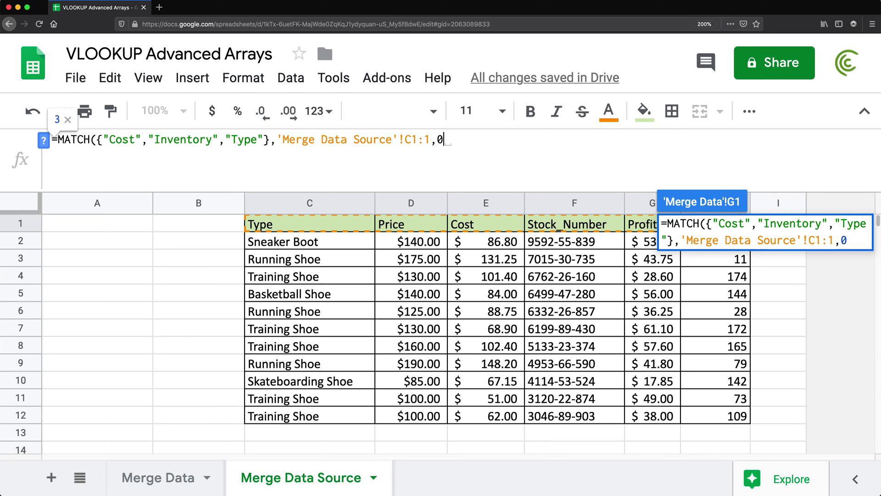
pyautogui.write(')')
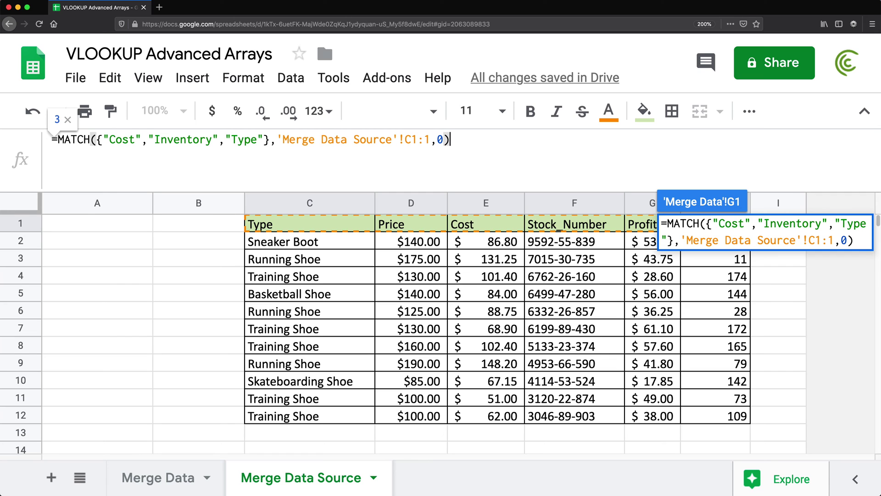
pyautogui.press('Return')
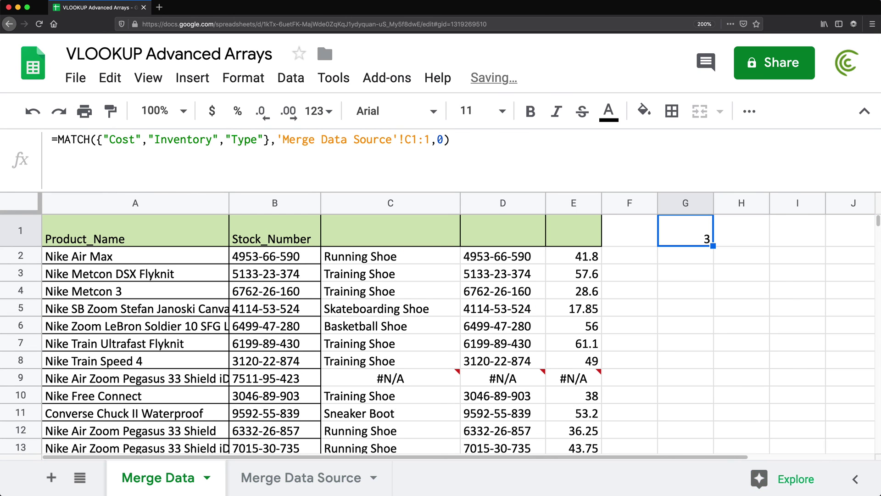
# - Wrap the MATCH formula in G1 in ArrayFormula
pyautogui.doubleClick(667, 240)
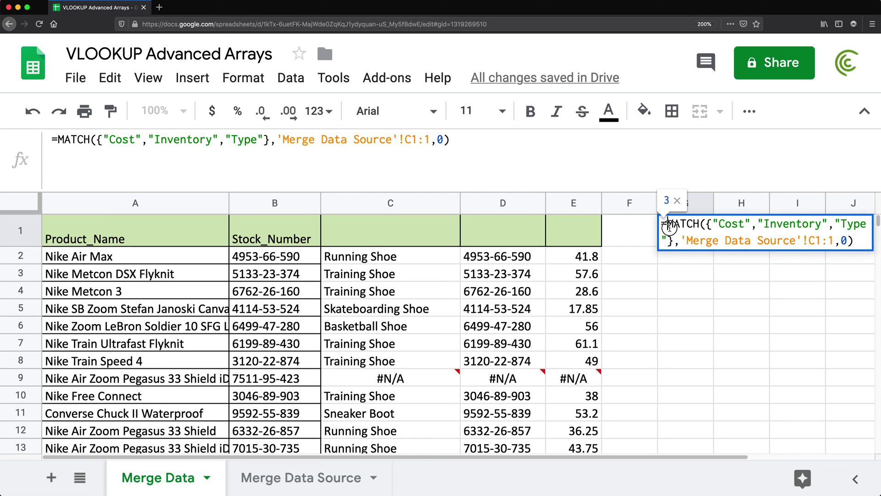
pyautogui.hotkey('ctrl', 'shift', 'Return')
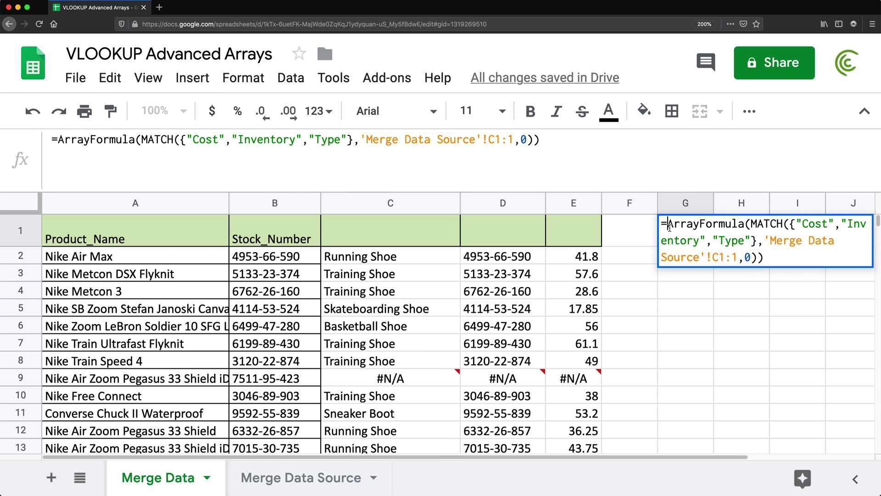
pyautogui.press('Return')
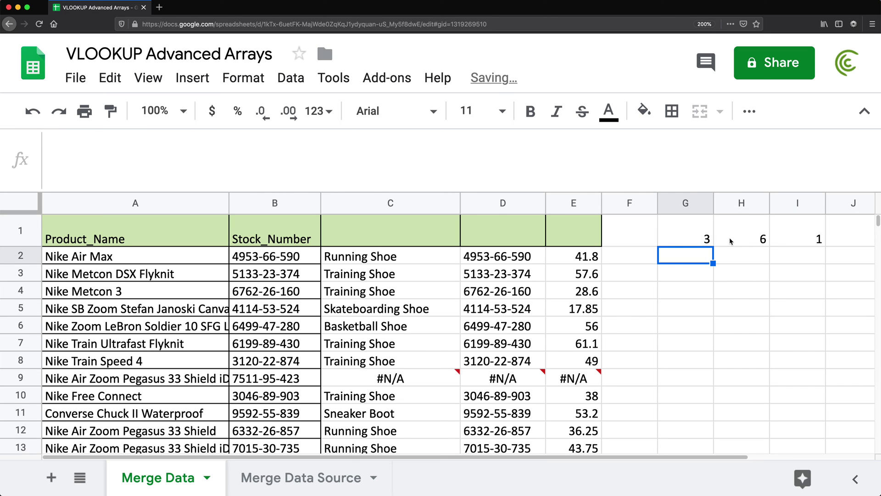
# - Compare the index numbers in G1:I1 with the positions of the Cost, Inventory and Type headers in Merge Data Source
pyautogui.press('Up')
pyautogui.press('Right')
pyautogui.press('Right')
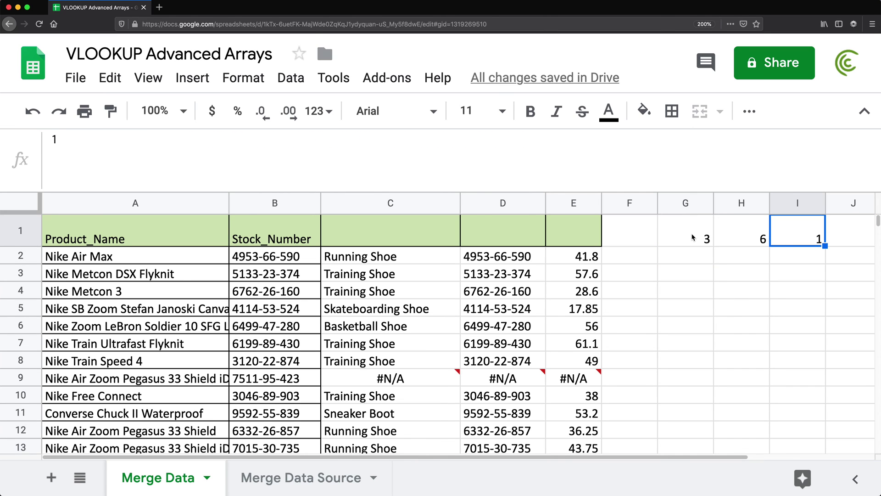
pyautogui.doubleClick(694, 237)
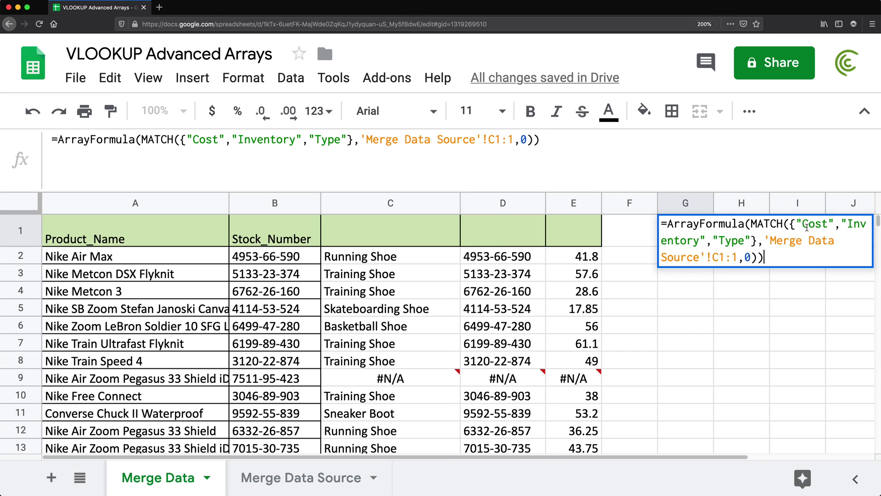
pyautogui.doubleClick(807, 228)
pyautogui.press('Escape')
pyautogui.click(323, 476)
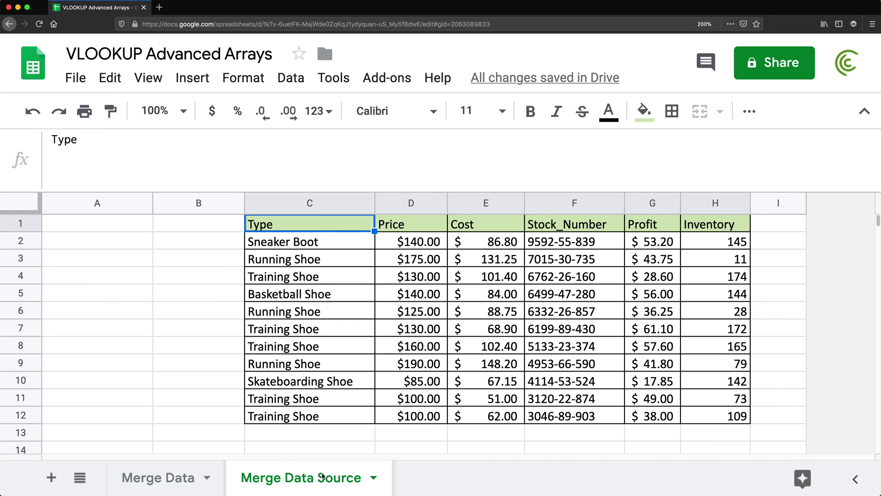
pyautogui.click(453, 225)
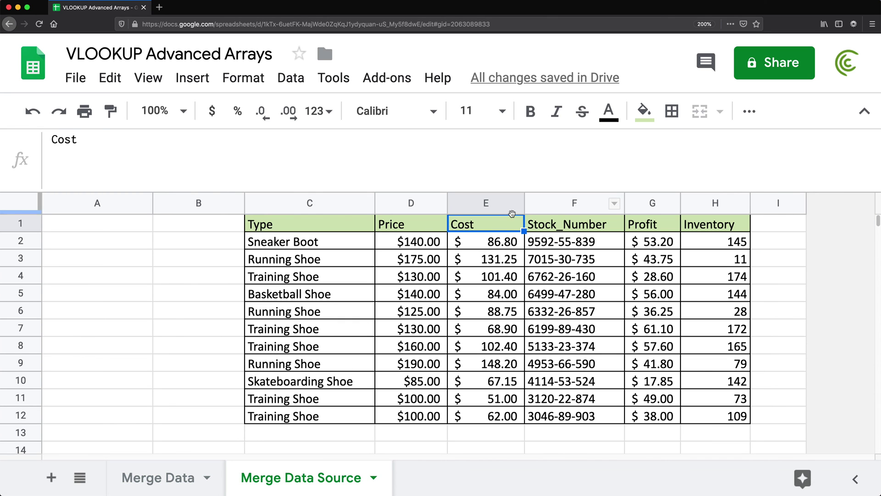
pyautogui.click(177, 480)
pyautogui.click(738, 240)
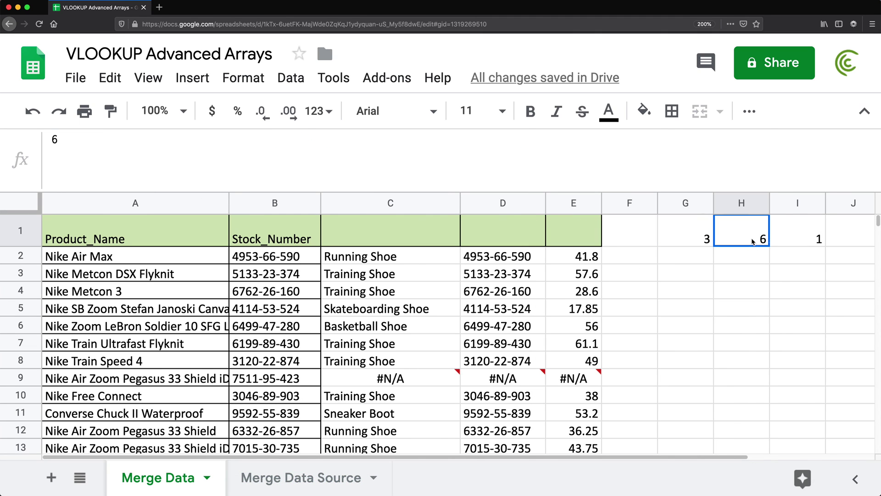
pyautogui.hotkey('alt', 'Up')
pyautogui.click(713, 229)
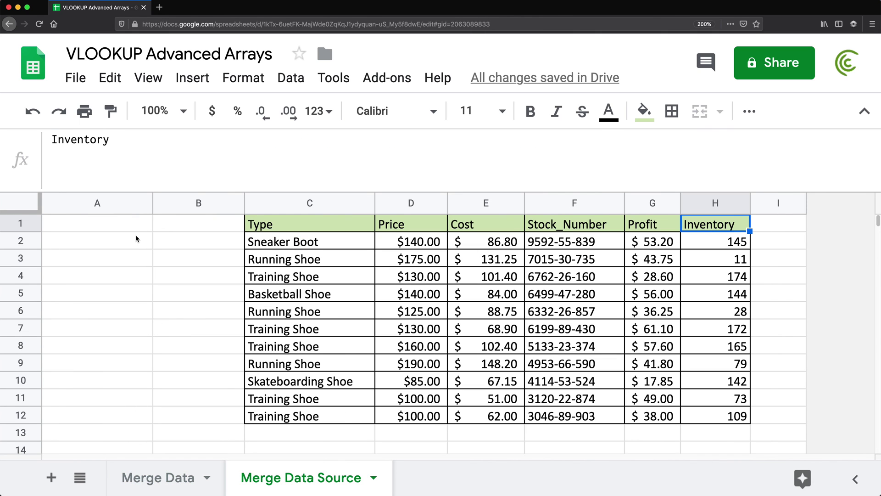
pyautogui.click(277, 228)
pyautogui.moveTo(296, 227); pyautogui.dragTo(703, 225)
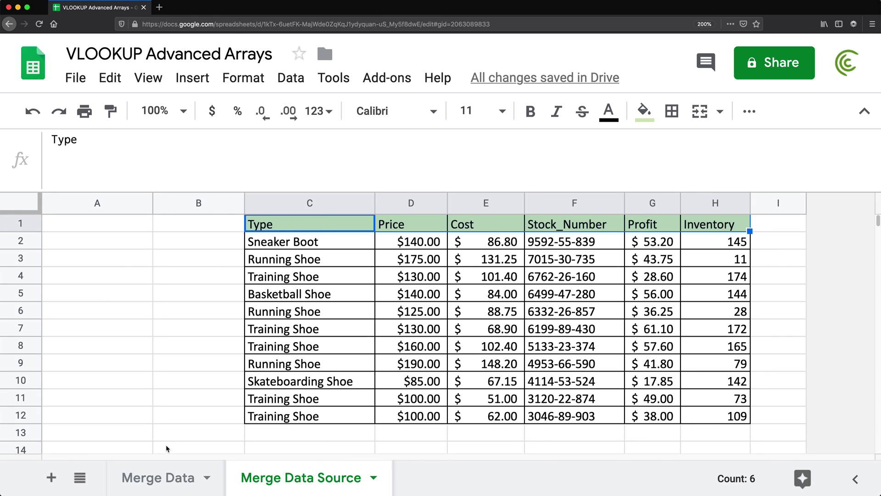
pyautogui.click(177, 478)
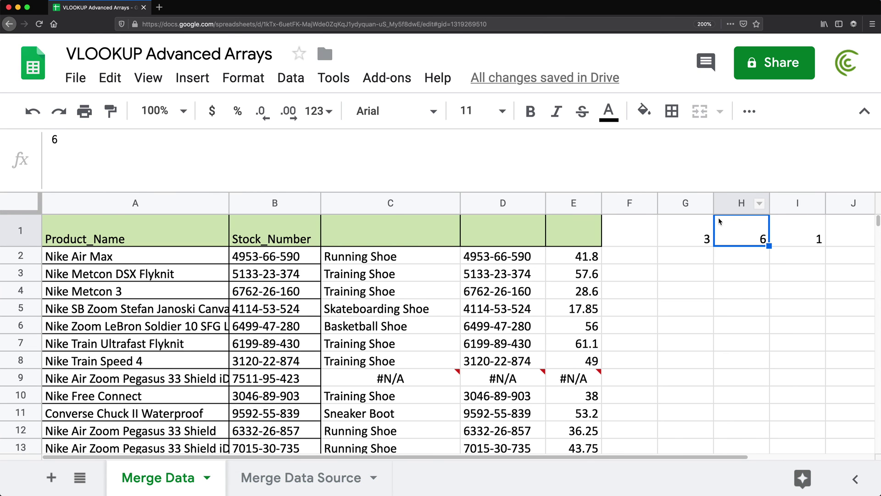
# - Add +1 after the MATCH function inside the G1 array formula
pyautogui.doubleClick(688, 237)
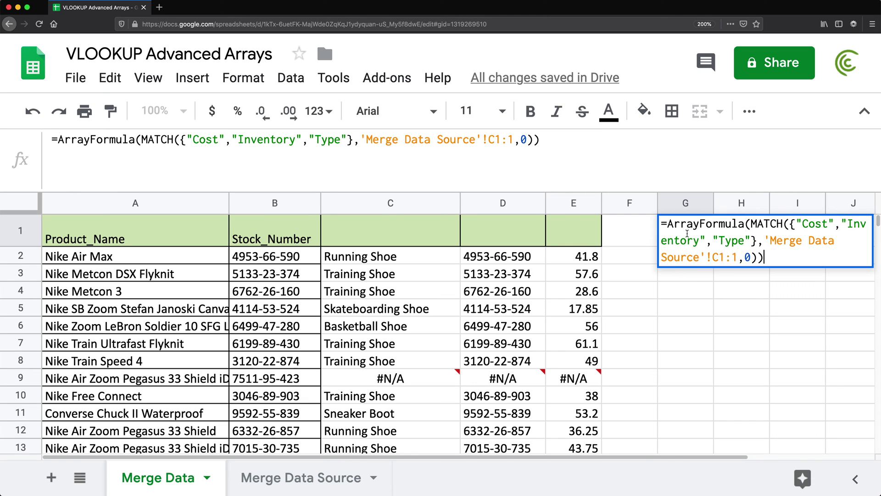
pyautogui.click(756, 257)
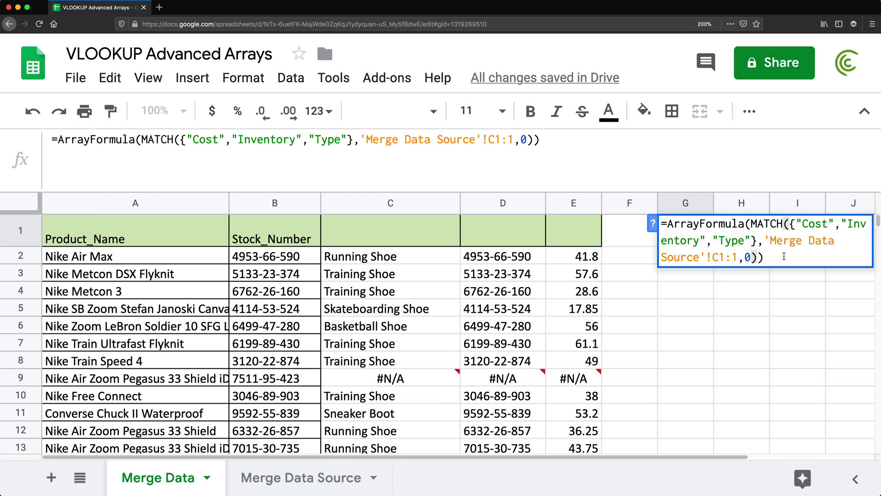
pyautogui.write('+1')
pyautogui.press('Return')
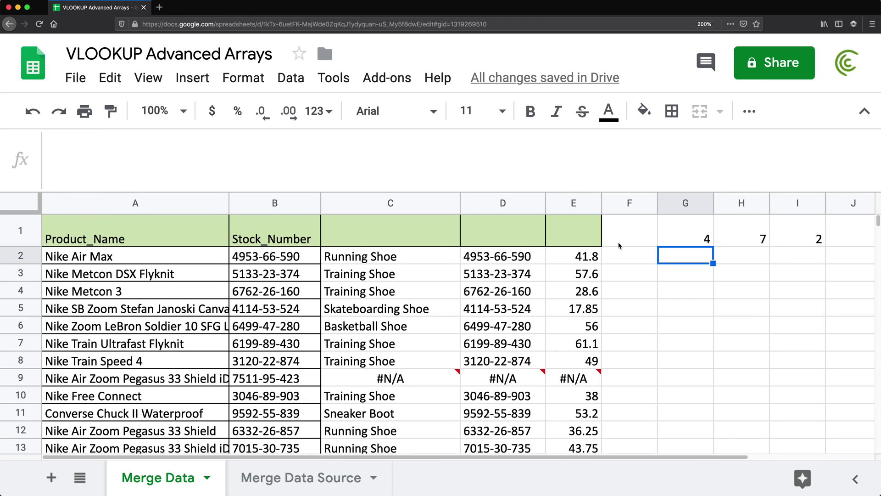
# - Check the 'Merge Data Source'!F2:F lookup column in the C2 formula, and copy the MATCH expression including +1 from G1
pyautogui.click(363, 260)
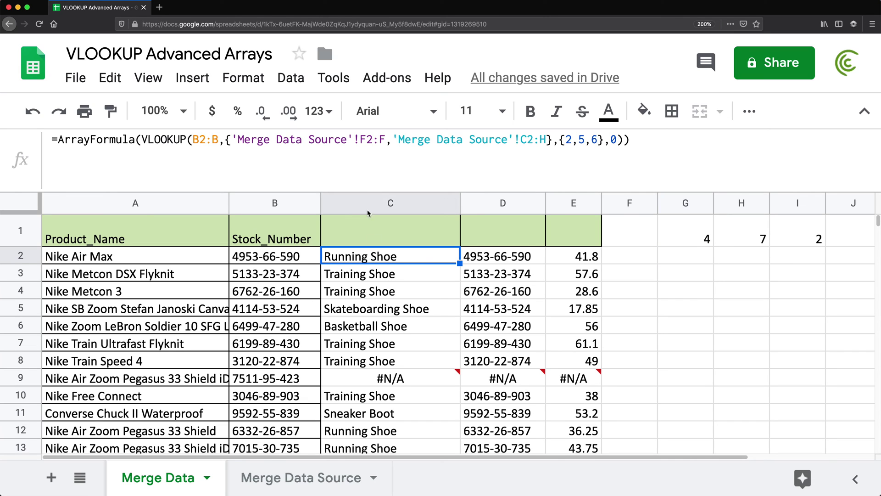
pyautogui.moveTo(238, 139); pyautogui.dragTo(386, 140)
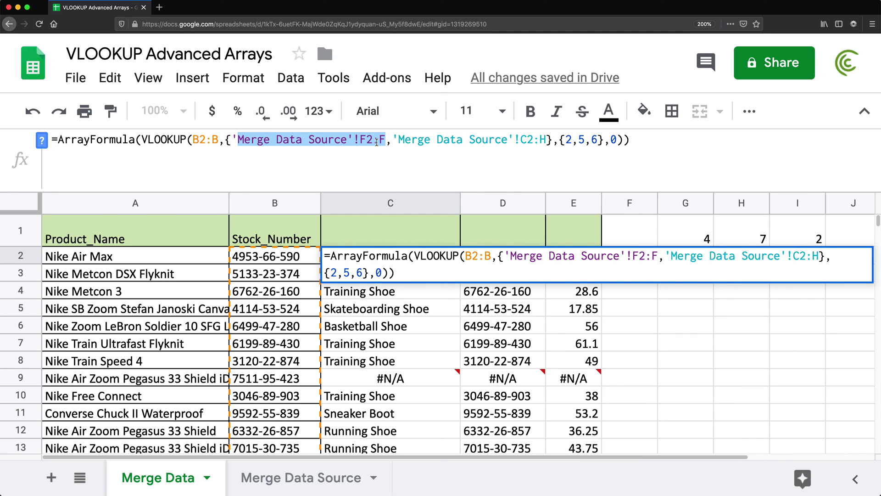
pyautogui.press('Escape')
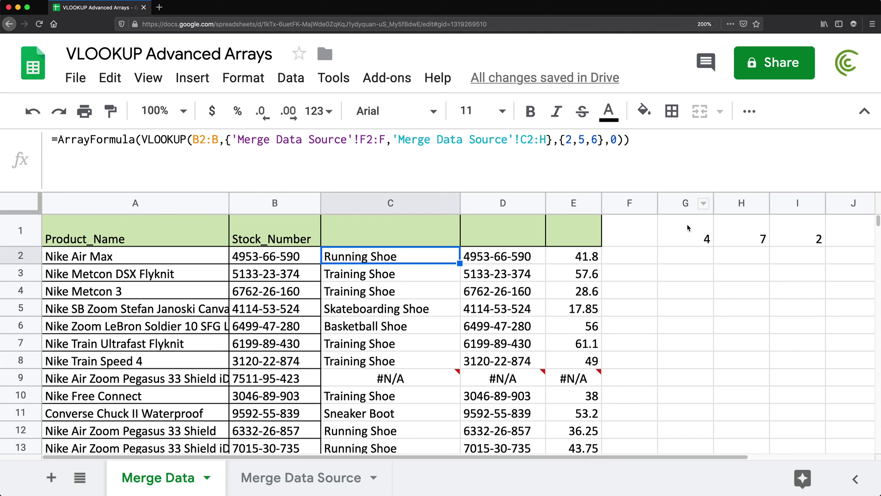
pyautogui.click(688, 230)
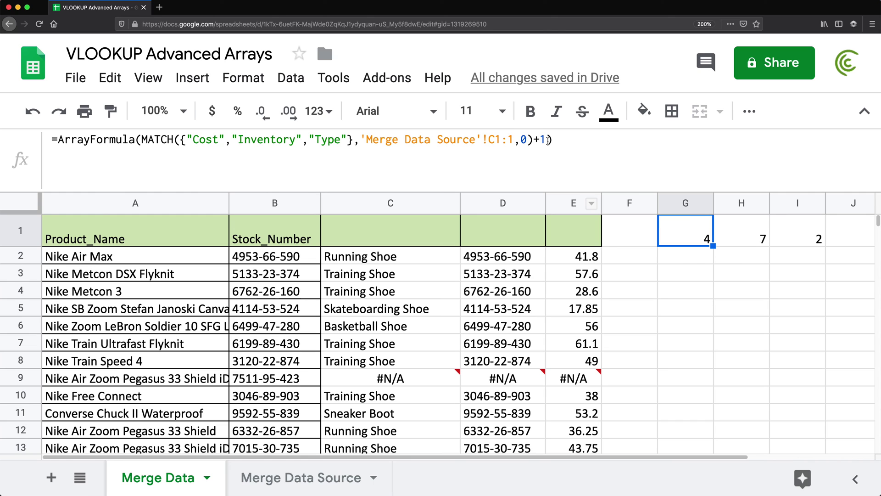
pyautogui.moveTo(549, 140); pyautogui.dragTo(141, 139)
pyautogui.press('super+c')
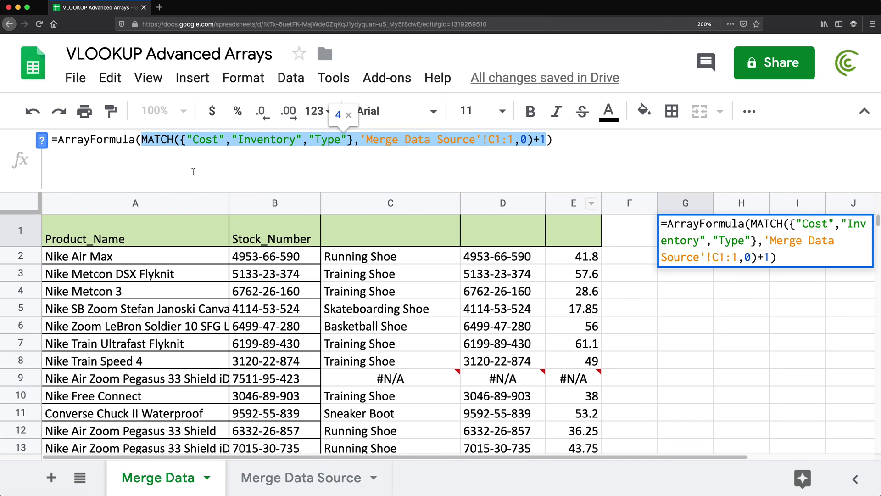
pyautogui.press('Escape')
# - Replace the {2,5,6} column index in the C2 VLOOKUP with the copied MATCH expression, and clear the helper formula in G1
pyautogui.click(353, 259)
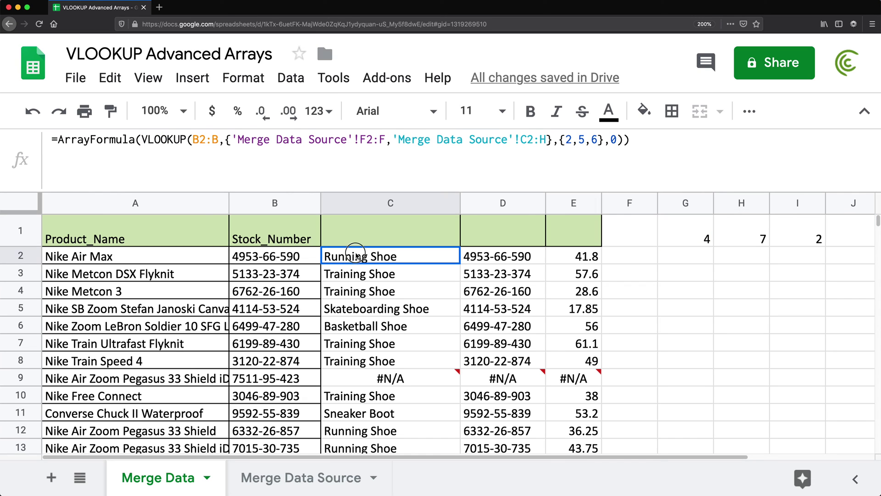
pyautogui.doubleClick(354, 260)
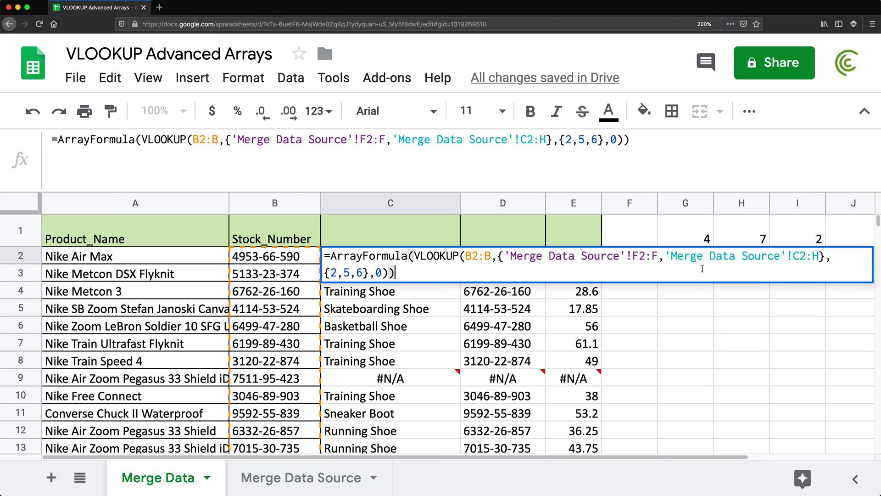
pyautogui.moveTo(367, 272); pyautogui.dragTo(326, 273)
pyautogui.press('BackSpace')
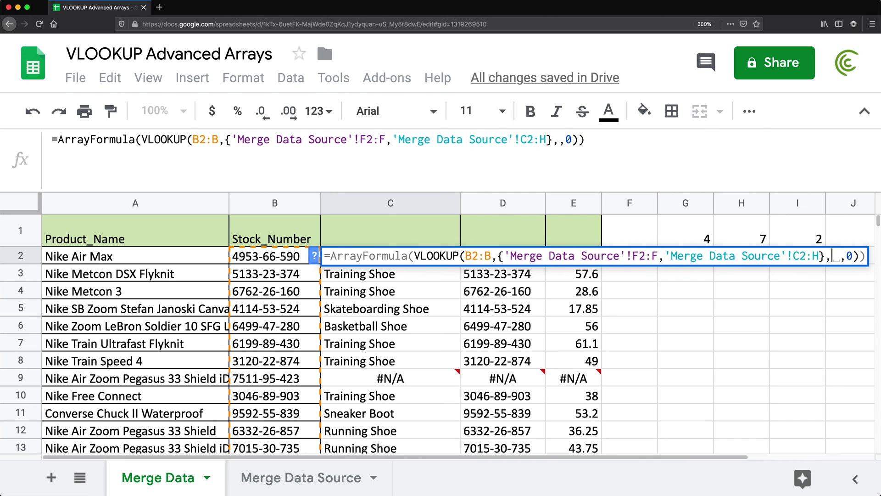
pyautogui.press('super+v')
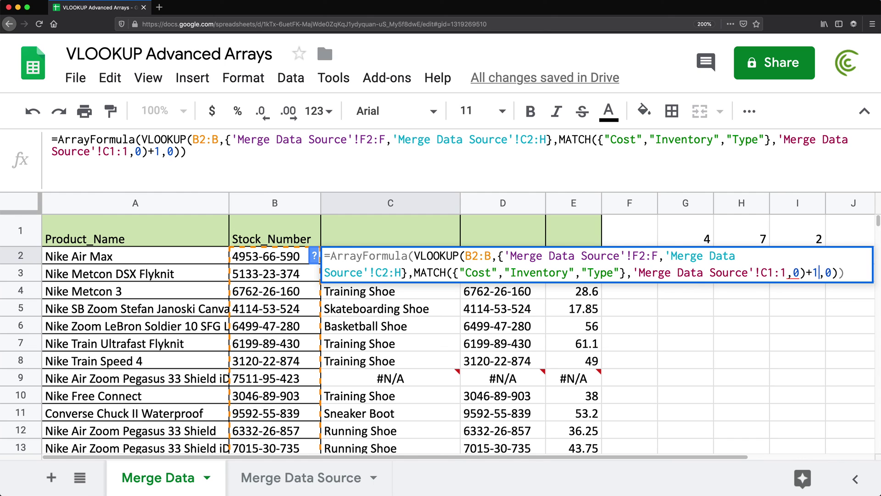
pyautogui.press('Return')
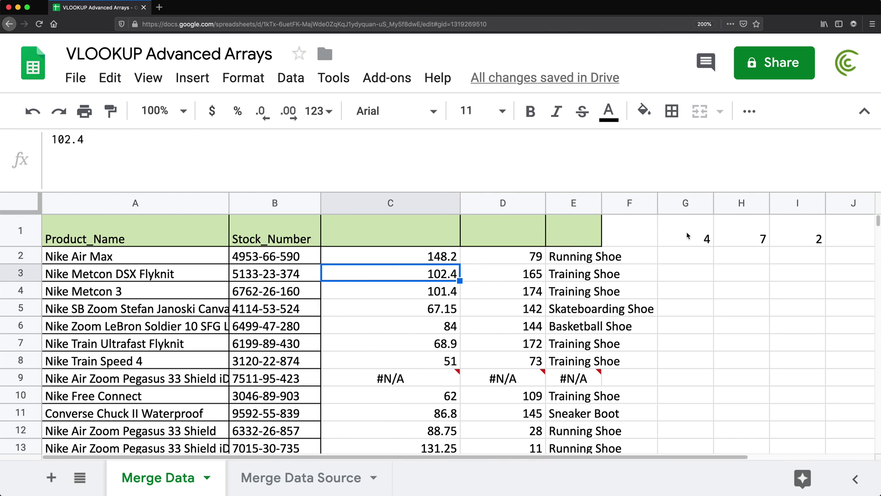
pyautogui.click(688, 236)
pyautogui.press('Delete')
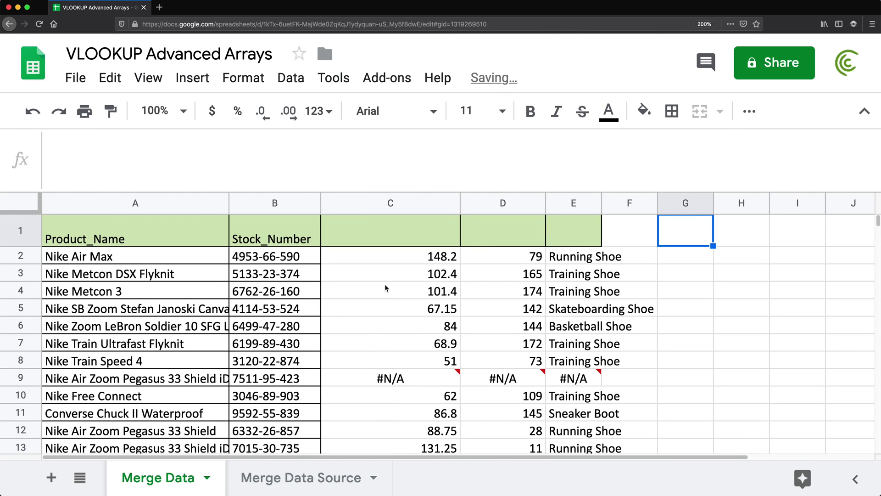
# - Review the Cost, Inventory and Type header names in the MATCH array of the C2 formula
pyautogui.click(378, 253)
pyautogui.press('Return')
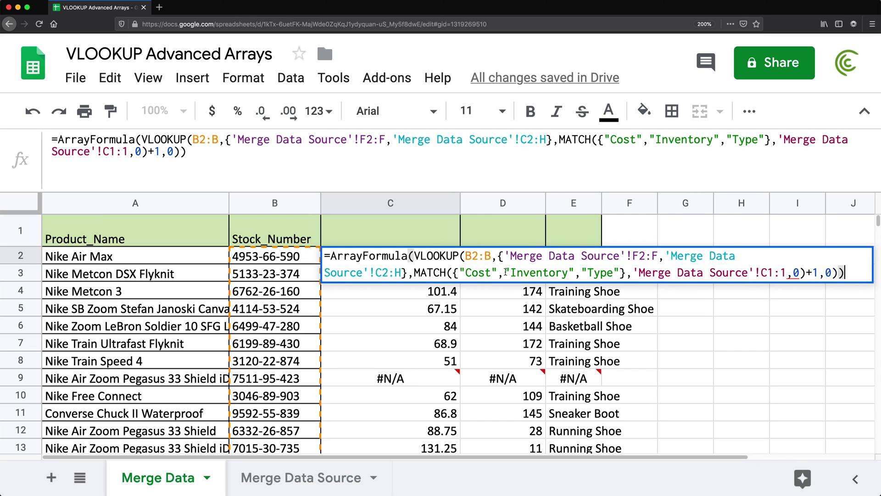
pyautogui.doubleClick(477, 273)
pyautogui.doubleClick(539, 273)
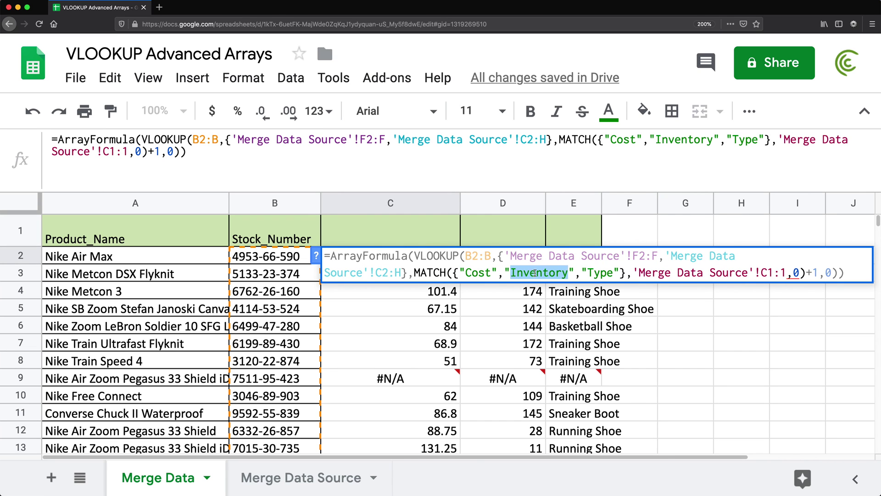
pyautogui.click(606, 274)
pyautogui.press('Return')
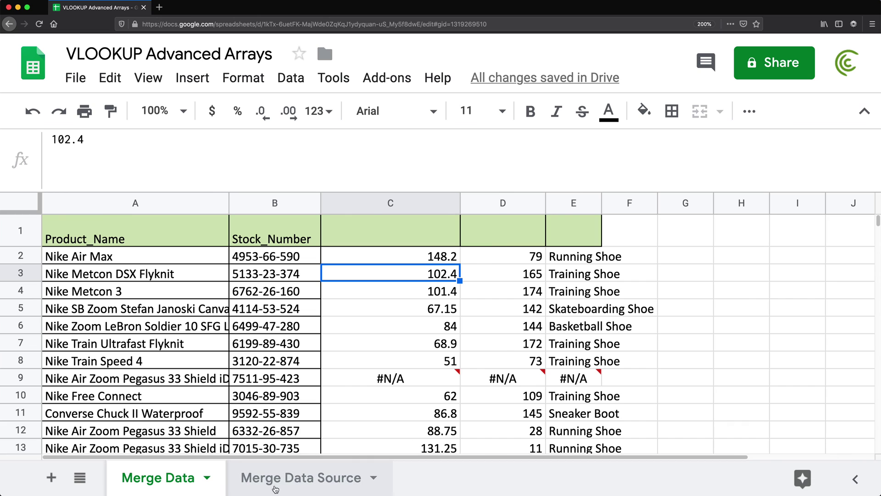
# - Check the Cost, Inventory, Type and Price headers in row 1 of Merge Data Source
pyautogui.click(301, 477)
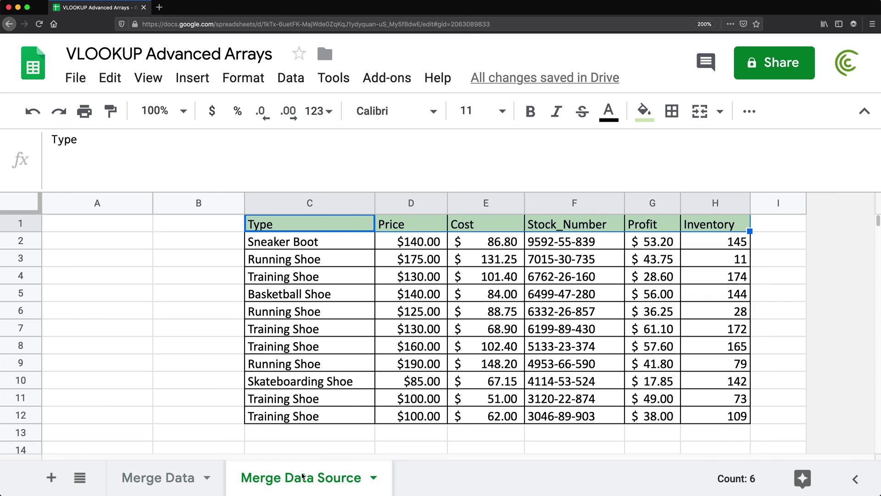
pyautogui.click(499, 227)
pyautogui.click(708, 230)
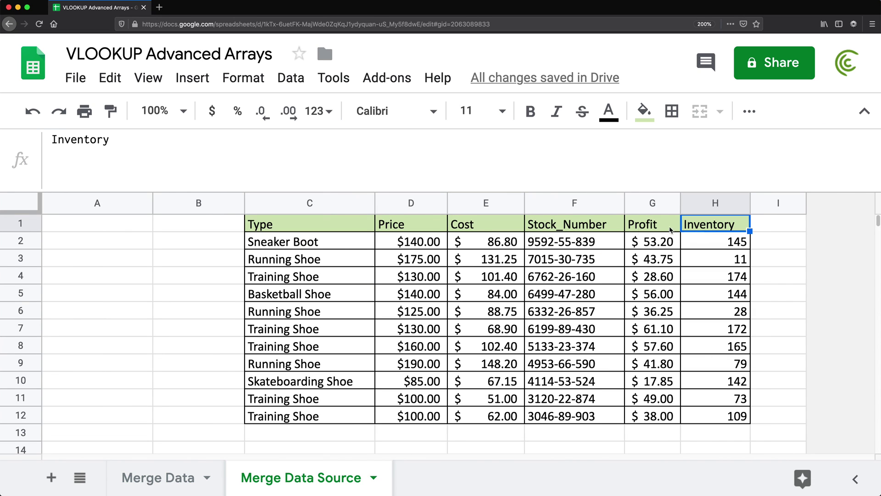
pyautogui.click(336, 231)
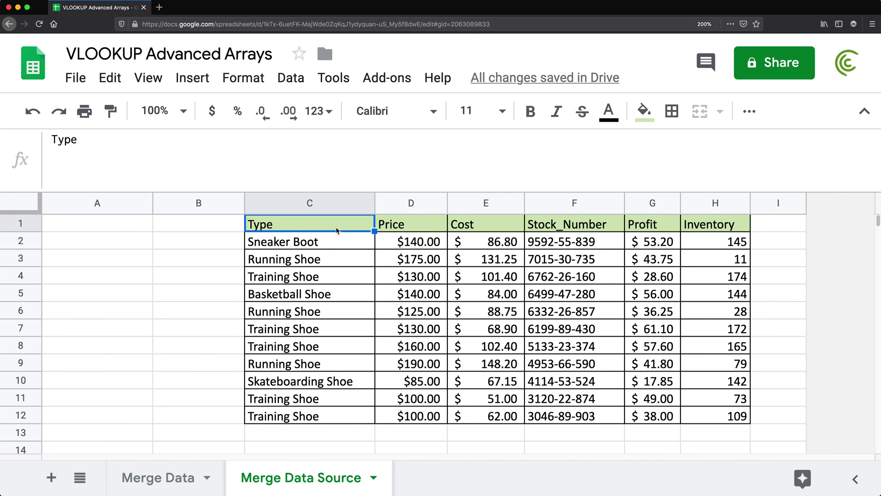
pyautogui.click(394, 228)
# - Add "Price" as a fourth header name after "Type" in the MATCH array of the Merge Data C2 formula
pyautogui.click(158, 477)
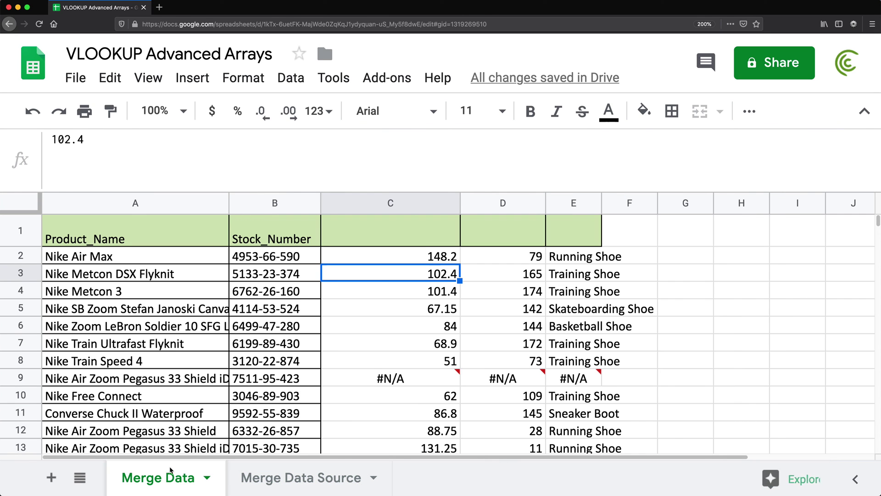
pyautogui.doubleClick(401, 256)
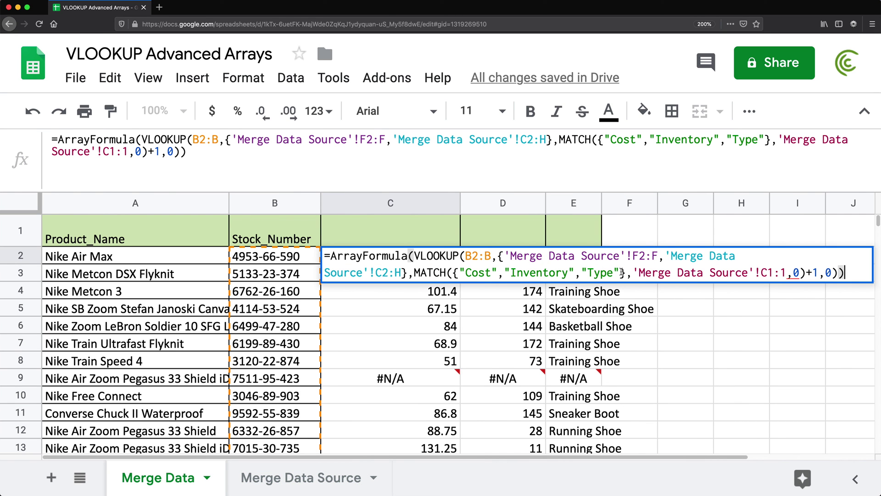
pyautogui.click(621, 272)
pyautogui.write(',"')
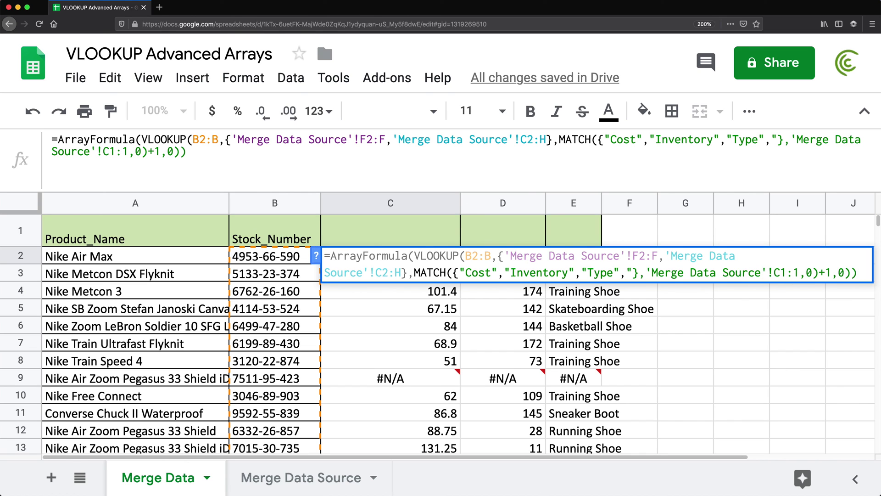
pyautogui.write('Price"')
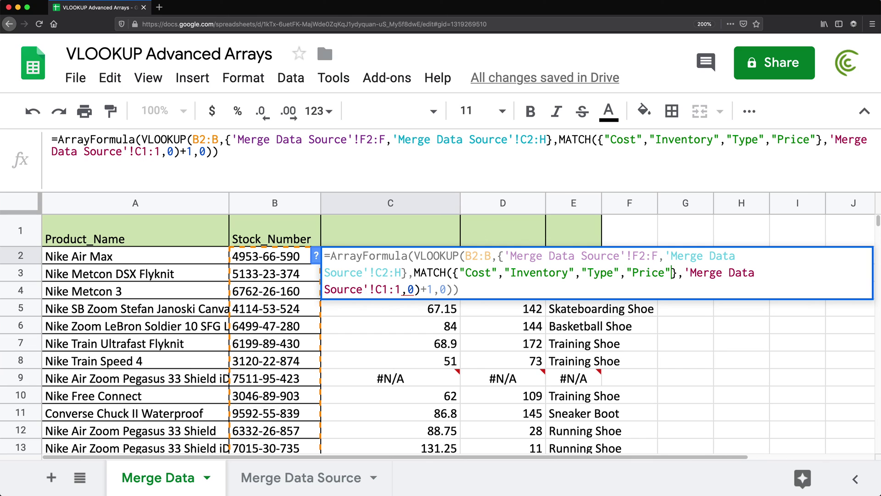
pyautogui.press('Return')
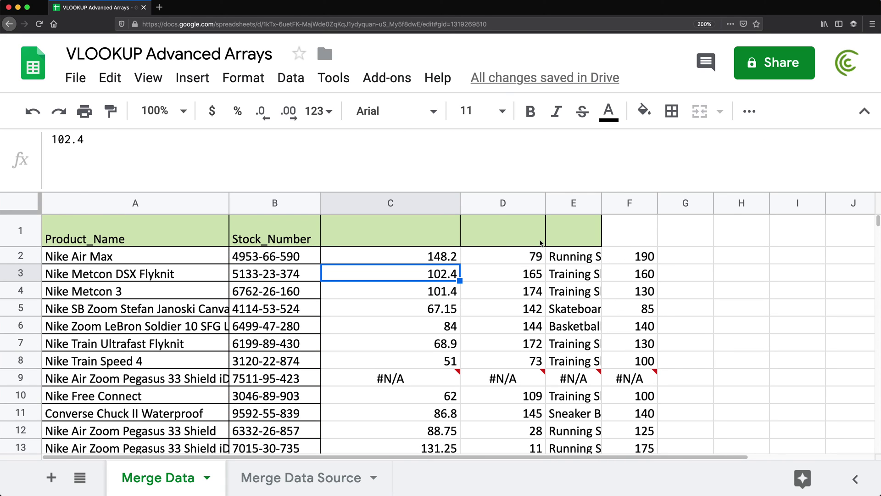
# - Widen column E to fit the shoe types, and inspect the column C results below the last product row
pyautogui.moveTo(545, 202)
pyautogui.mouseDown()
pyautogui.moveTo(589, 198)
pyautogui.moveTo(540, 202)
pyautogui.mouseUp()
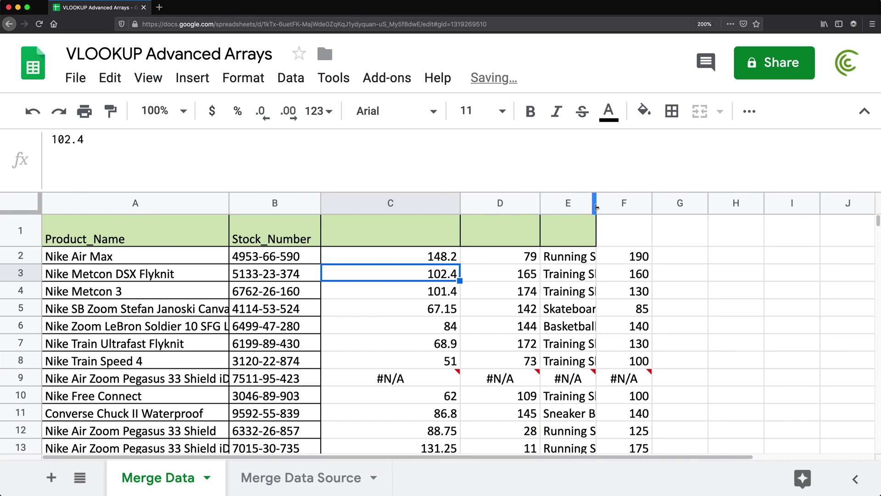
pyautogui.moveTo(596, 203); pyautogui.dragTo(699, 203)
pyautogui.scroll(-3, 459, 322)
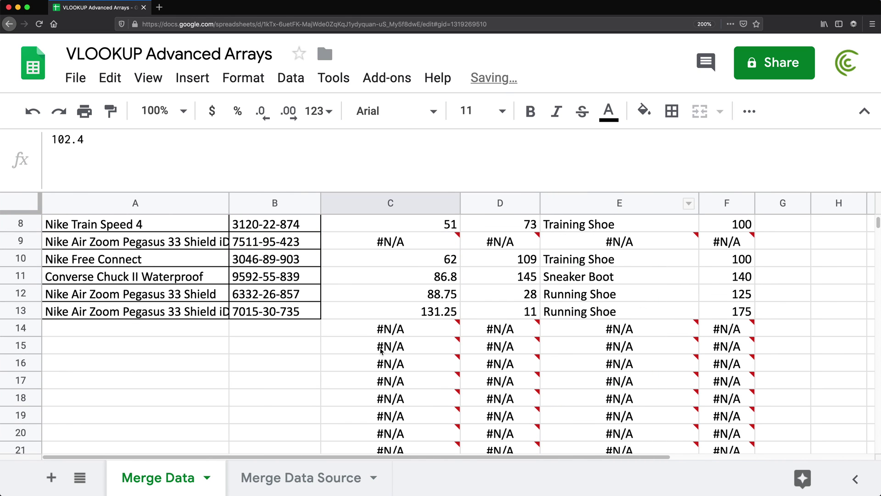
pyautogui.moveTo(393, 331); pyautogui.dragTo(388, 447)
pyautogui.scroll(3, 381, 310)
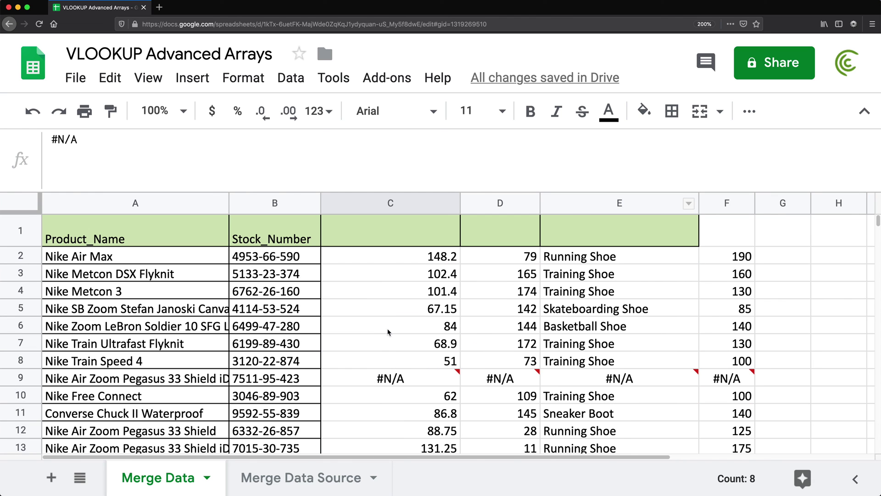
# - Insert an IF before the VLOOKUP in the C2 array formula with the condition B2:B=""
pyautogui.click(377, 258)
pyautogui.doubleClick(377, 256)
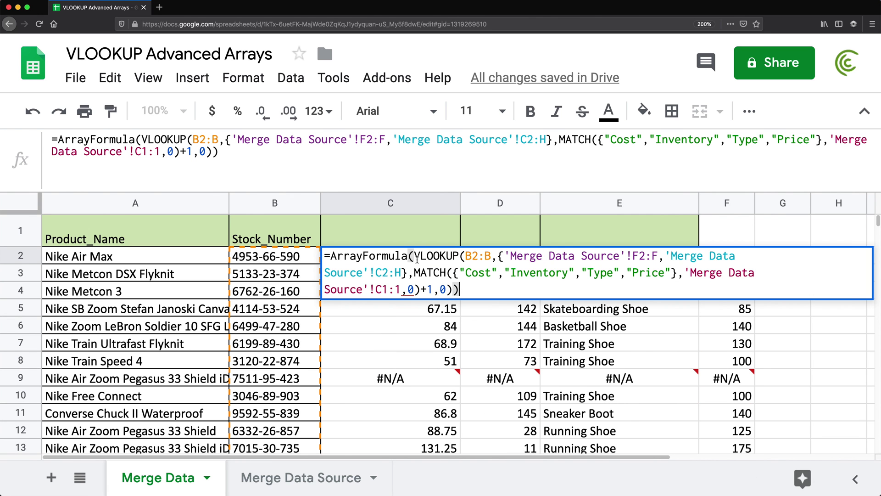
pyautogui.click(416, 256)
pyautogui.write('if(')
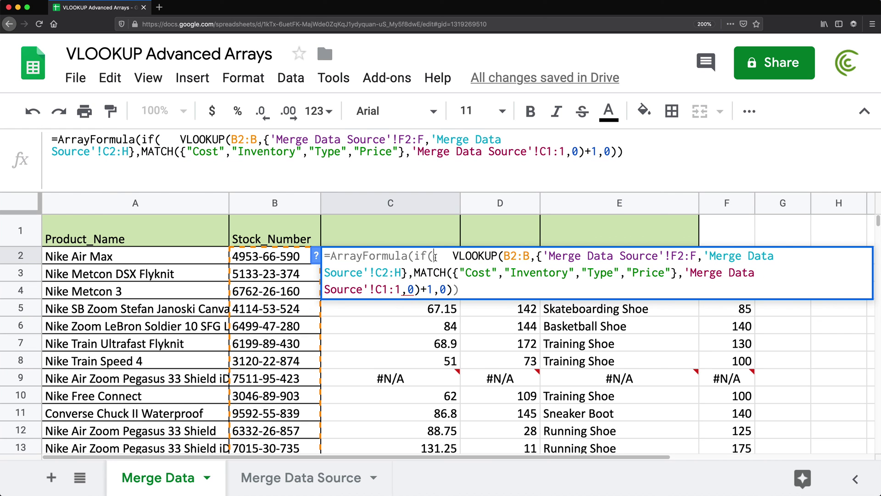
pyautogui.moveTo(269, 257); pyautogui.dragTo(268, 466)
pyautogui.press('BackSpace')
pyautogui.press('BackSpace')
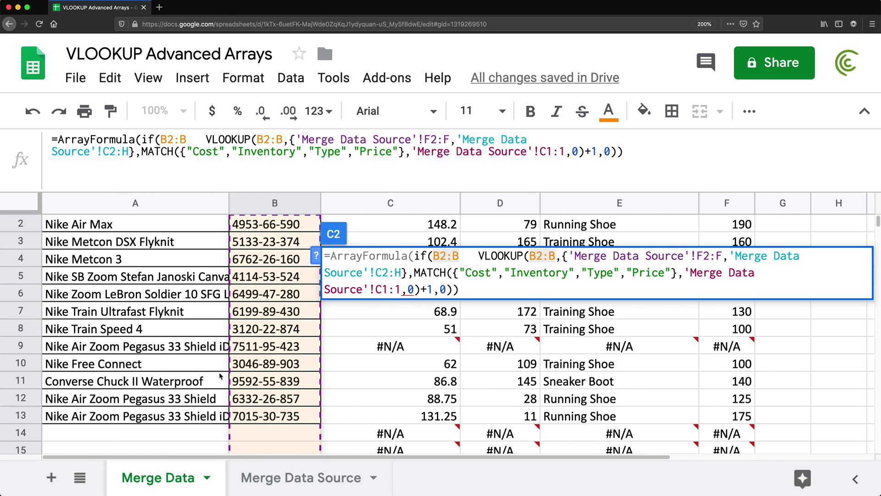
pyautogui.scroll(1, 223, 376)
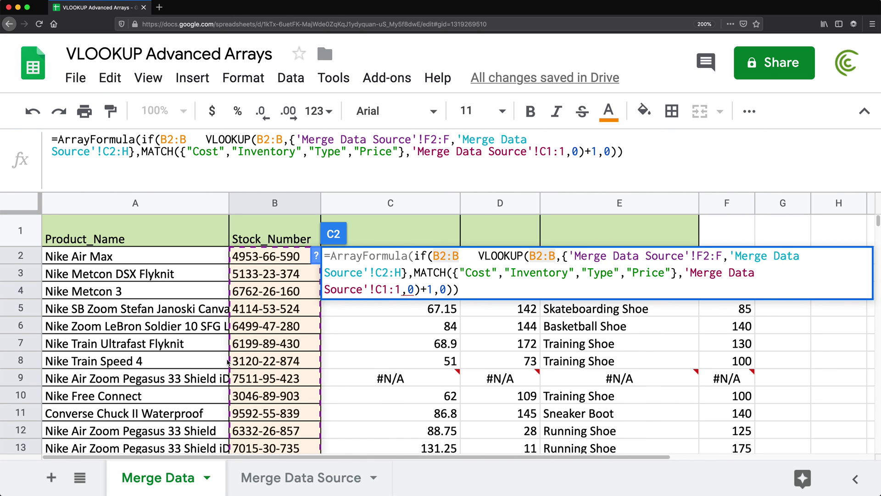
pyautogui.write('=""')
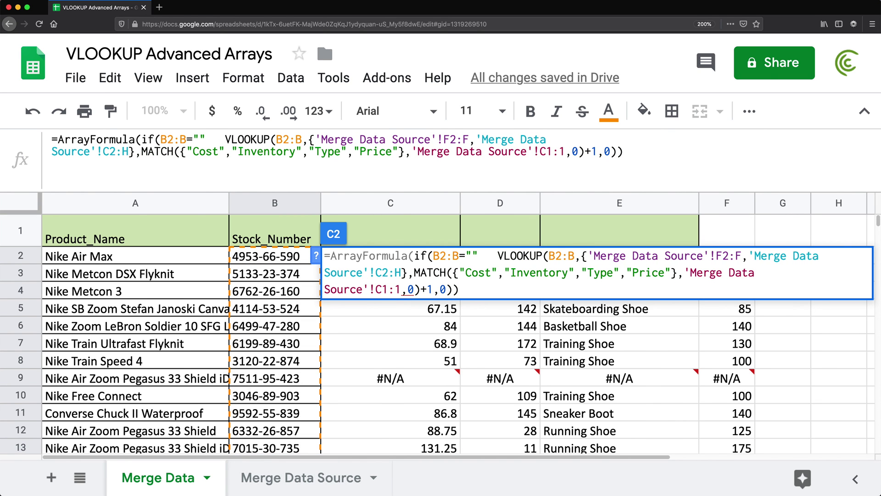
# - Complete the IF in C2 with "" as the true value and the existing VLOOKUP as the false value
pyautogui.write(',')
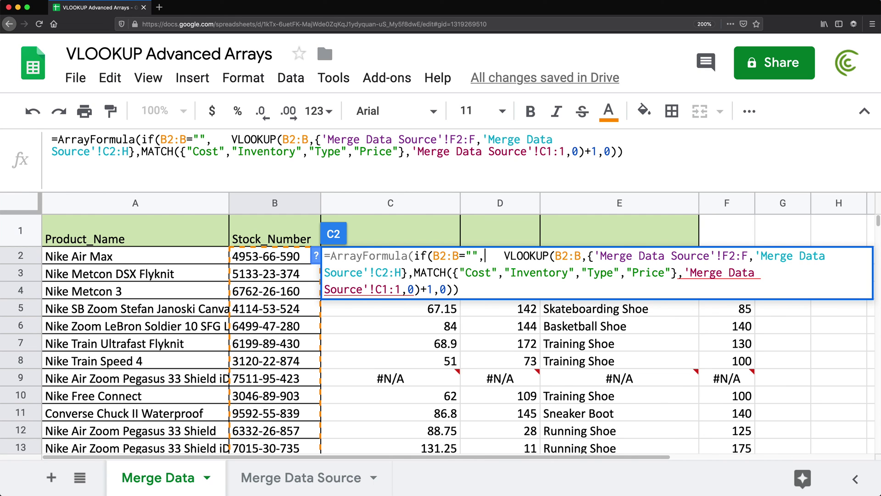
pyautogui.write('"",')
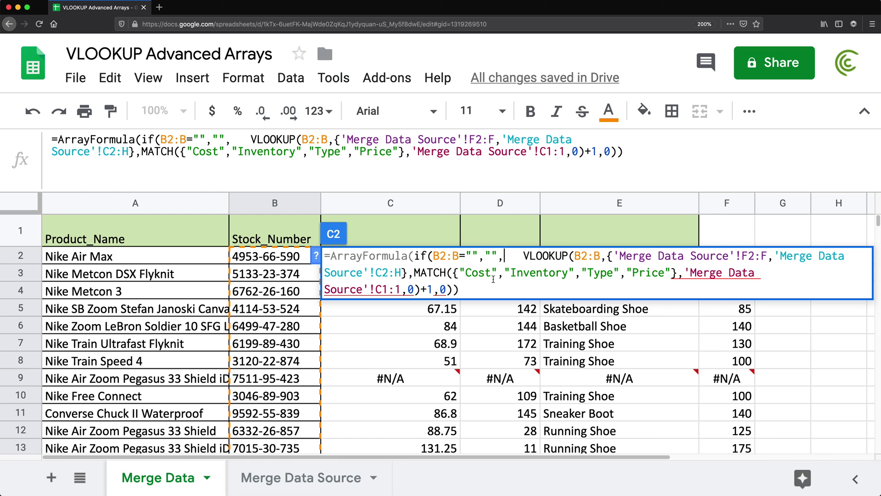
pyautogui.click(522, 255)
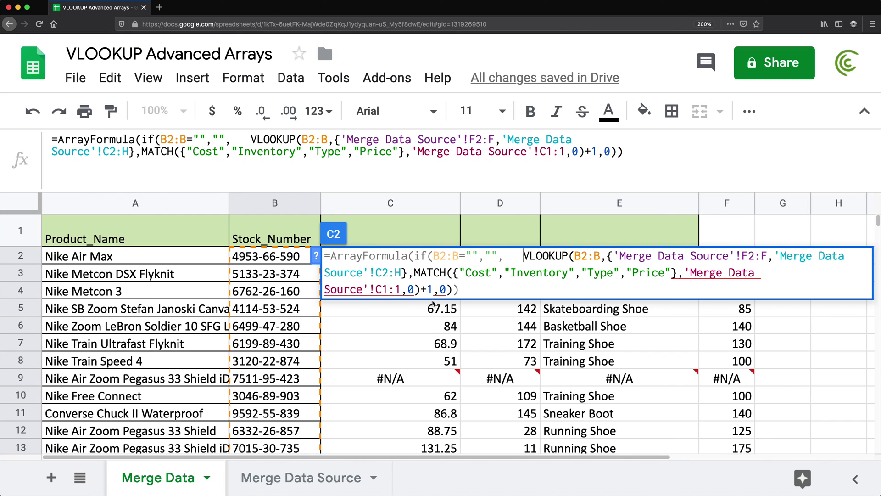
pyautogui.click(466, 290)
pyautogui.write(')')
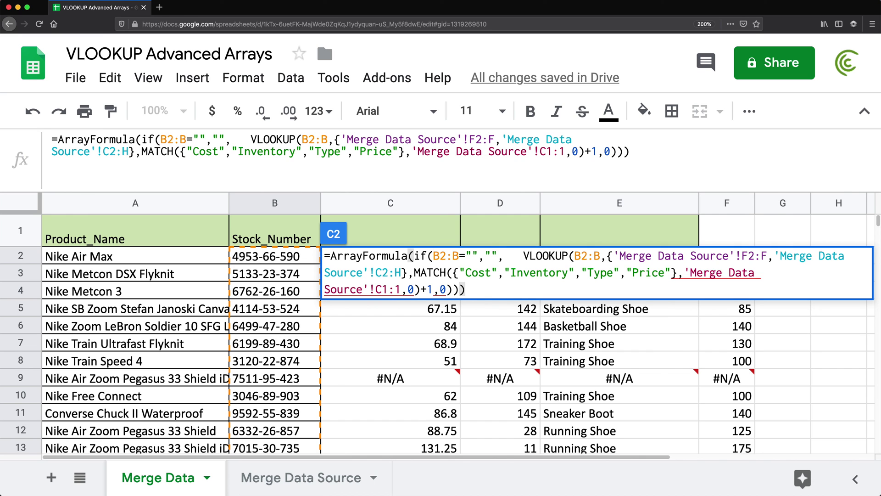
pyautogui.press('Return')
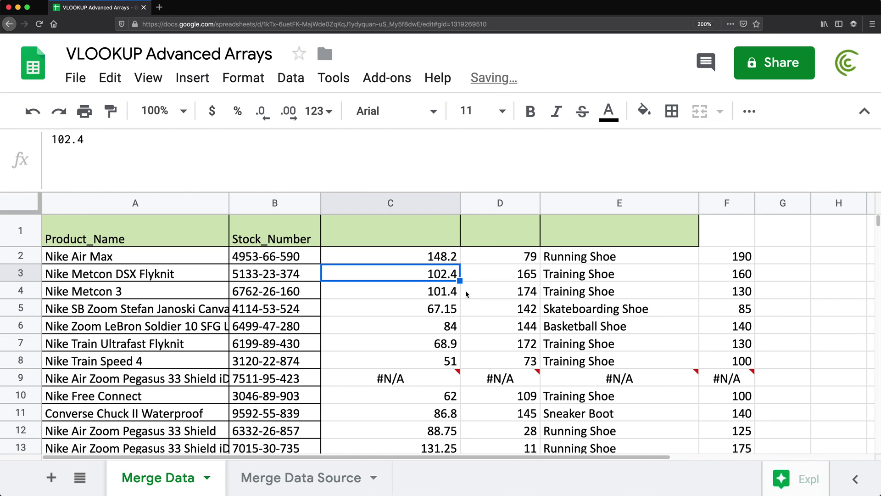
# - Check the result cells C14:F18 beneath the last product row
pyautogui.scroll(-1, 381, 290)
pyautogui.scroll(-1, 382, 290)
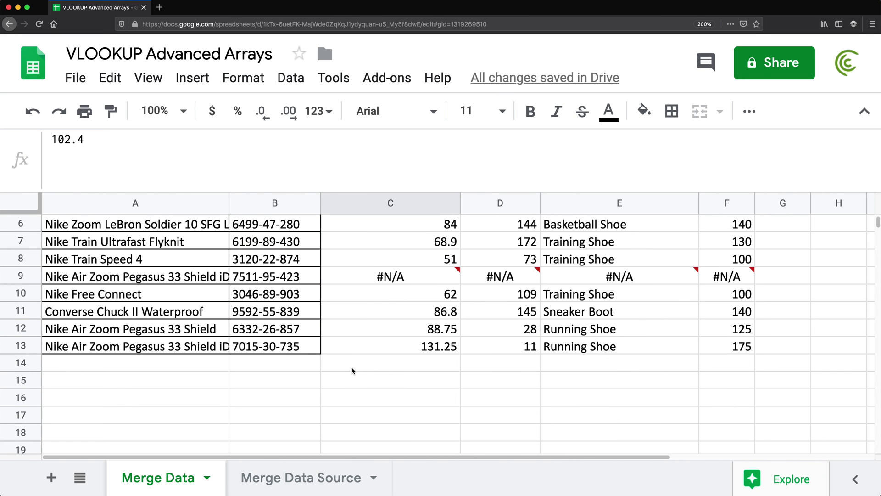
pyautogui.moveTo(354, 365); pyautogui.dragTo(738, 443)
# - Test the formula by copying the stock numbers from B7:B8 into B14:B15, and clear the pasted cells
pyautogui.scroll(1, 399, 334)
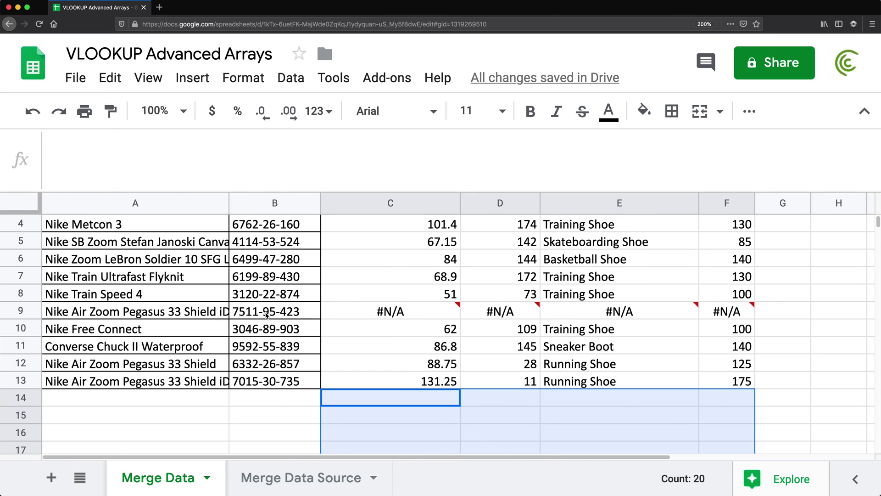
pyautogui.moveTo(270, 278); pyautogui.dragTo(274, 299)
pyautogui.hotkey('ctrl', 'c')
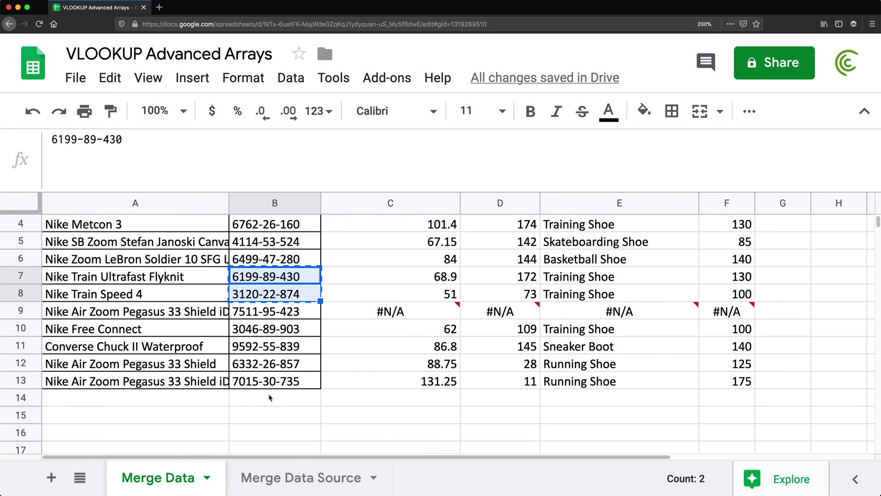
pyautogui.click(272, 398)
pyautogui.hotkey('ctrl', 'v')
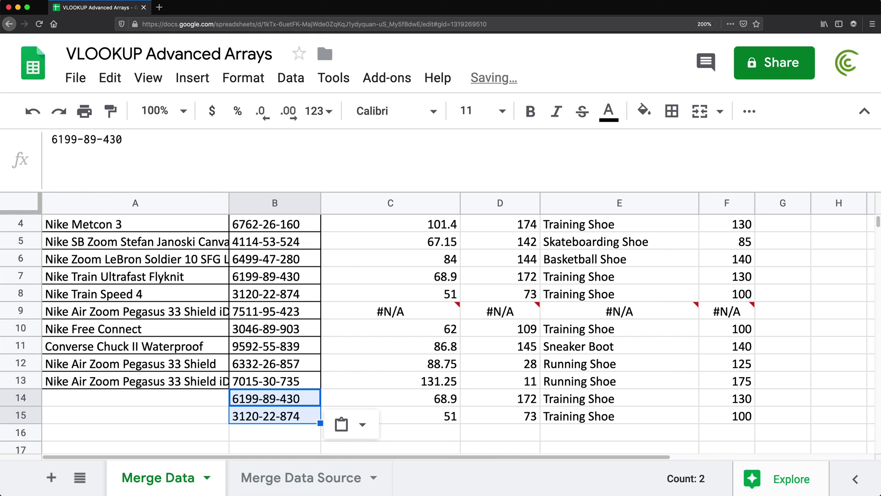
pyautogui.press('Delete')
# - Look for stock number 7511-95-423 from B9 in the Stock_Number column of Merge Data Source
pyautogui.scroll(2, 371, 412)
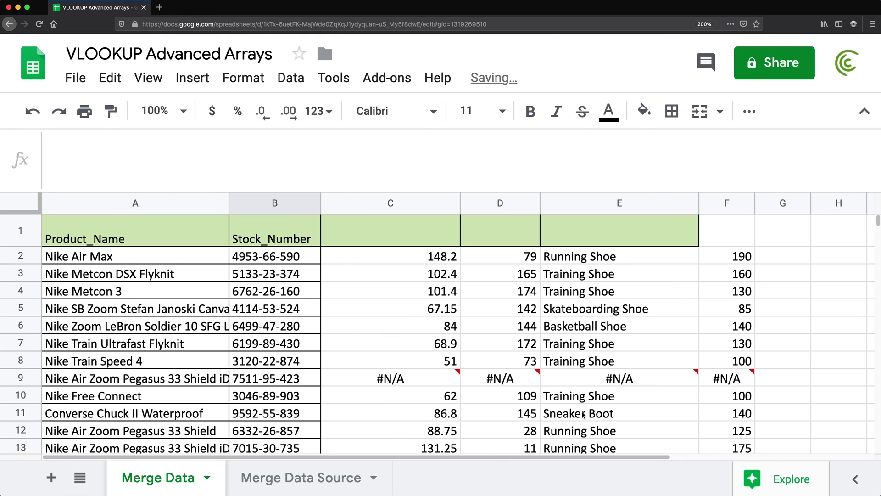
pyautogui.click(266, 378)
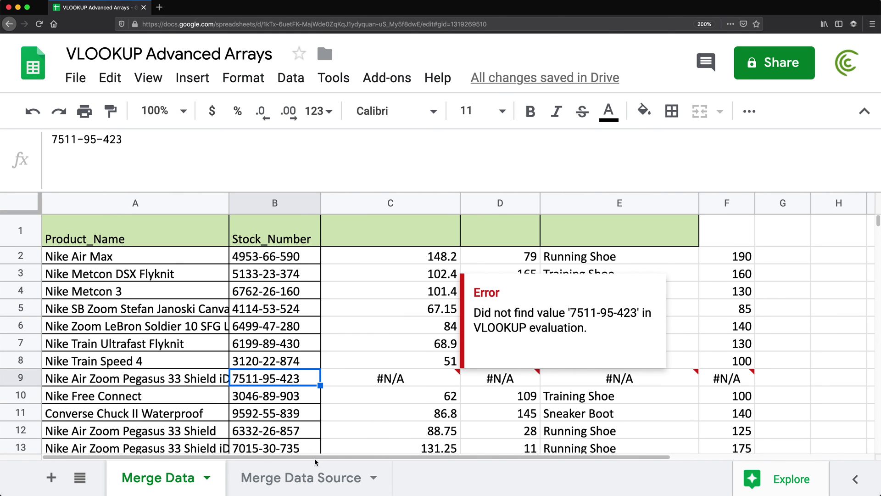
pyautogui.click(314, 479)
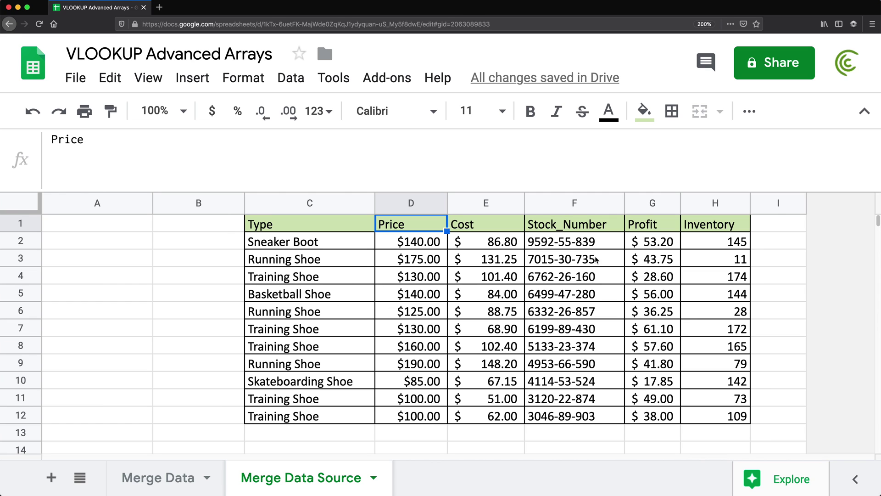
pyautogui.moveTo(577, 243); pyautogui.dragTo(562, 416)
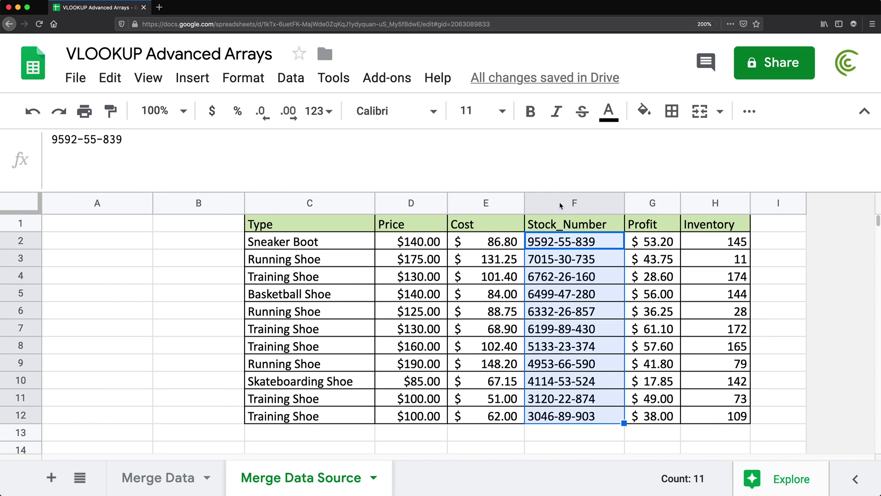
pyautogui.click(295, 229)
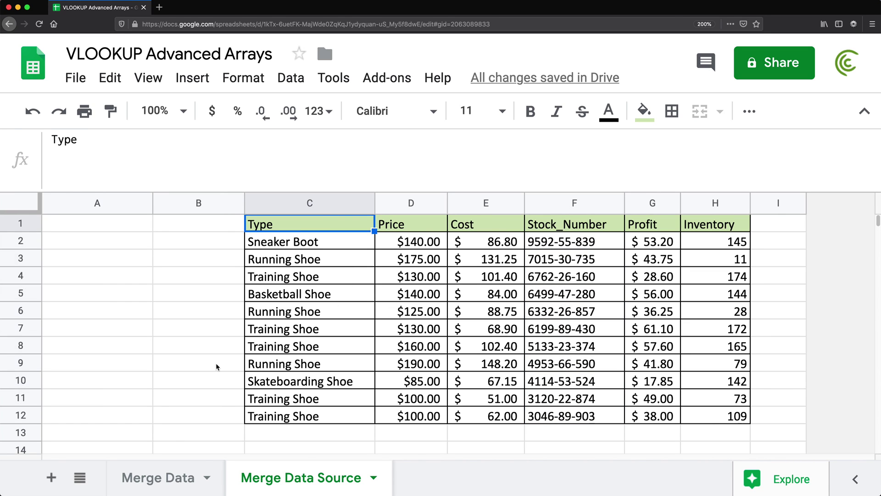
# - Return to Merge Data and review the complete IF and VLOOKUP array formula in C2
pyautogui.click(167, 476)
pyautogui.doubleClick(346, 258)
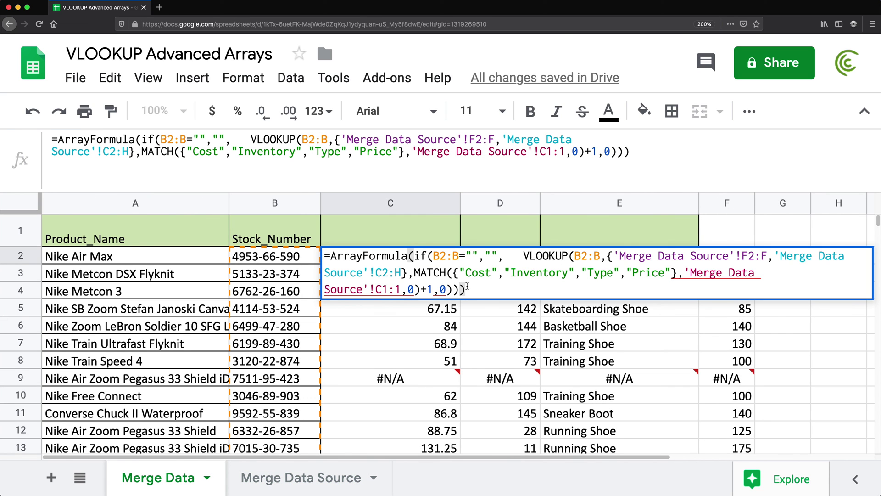
pyautogui.press('Return')
pyautogui.press('Up')
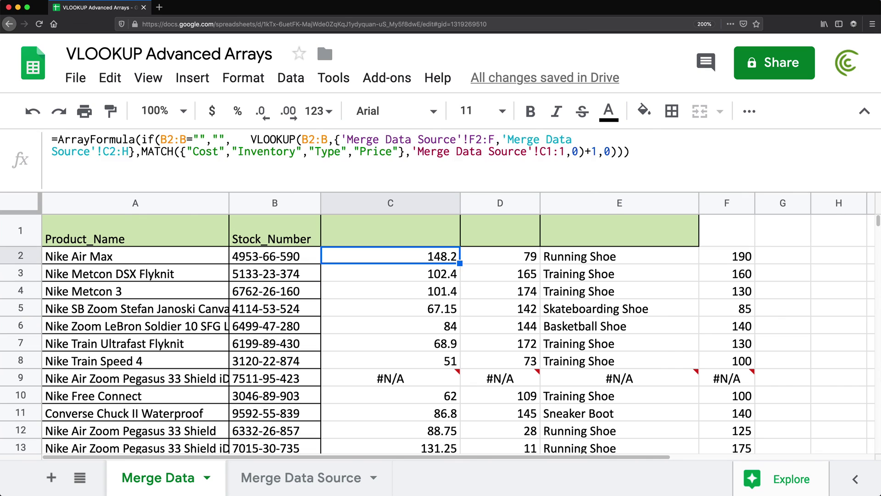
# - Check the merged result cells from C2 across to F2 and down through row 5
pyautogui.press('Right')
pyautogui.press('Right')
pyautogui.press('Right')
pyautogui.press('Down')
pyautogui.press('Down')
pyautogui.press('Left')
pyautogui.press('Left')
pyautogui.press('Left')
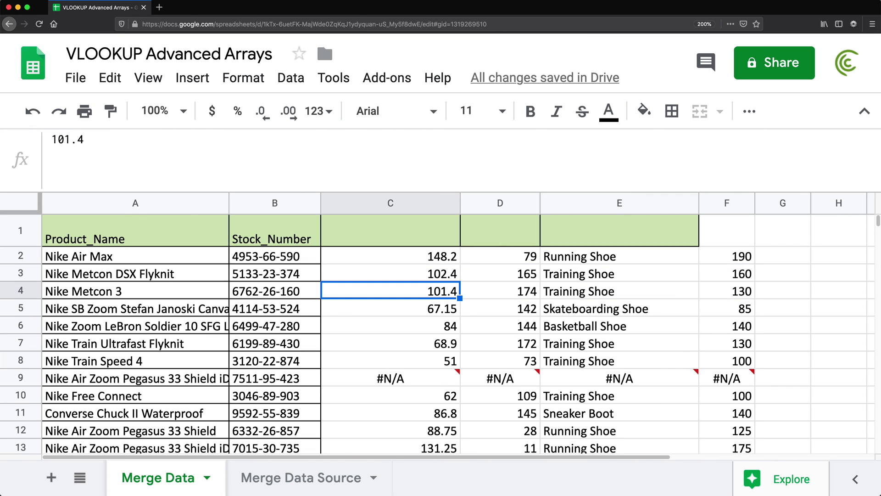
pyautogui.press('Down')
pyautogui.press('Right')
# - Review the header names "Cost", "Inventory", "Type" and "Price" in the MATCH part of the C2 formula, leaving it unchanged
pyautogui.click(430, 260)
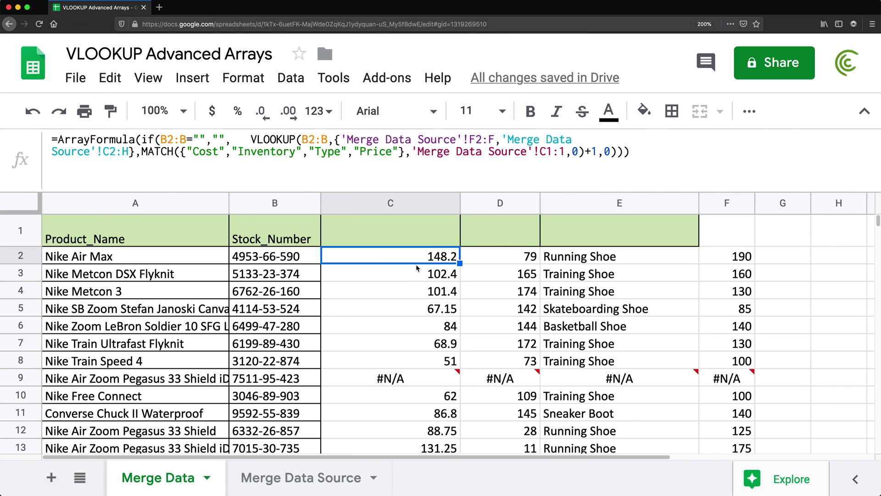
pyautogui.doubleClick(394, 253)
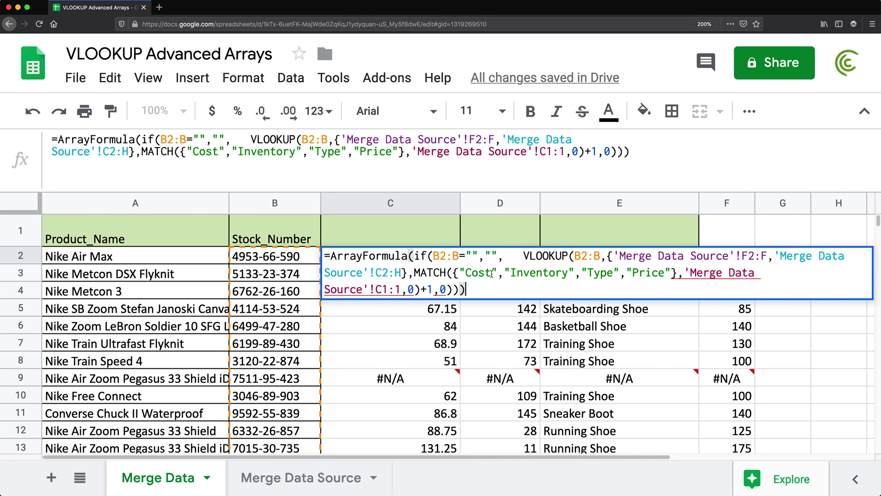
pyautogui.moveTo(461, 271); pyautogui.dragTo(670, 275)
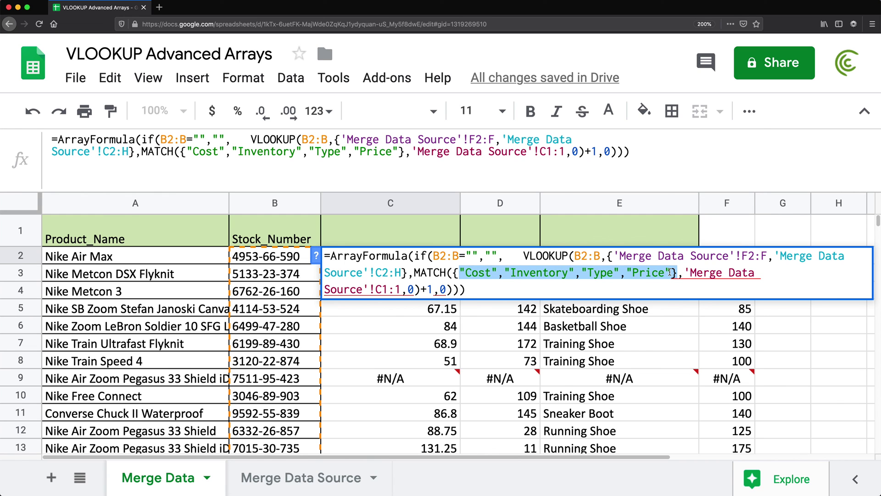
pyautogui.press('Return')
# - Examine the stock numbers in F2:F12 of the Merge Data Source sheet
pyautogui.click(300, 479)
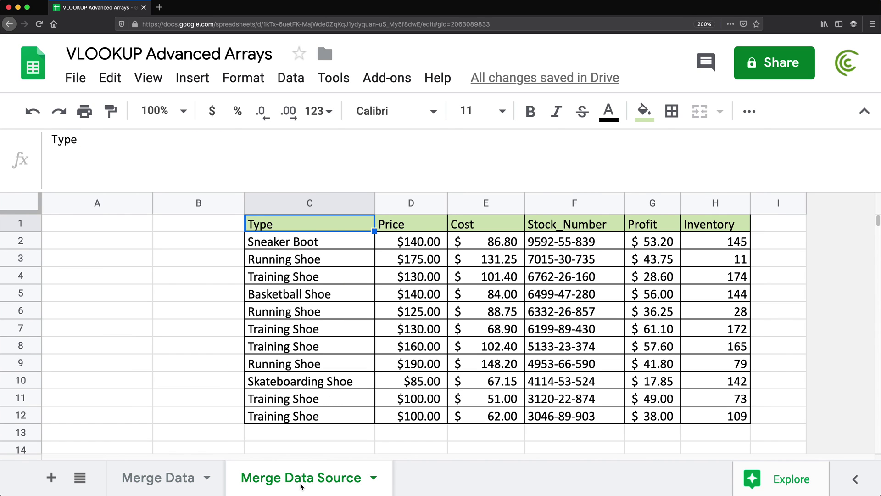
pyautogui.moveTo(588, 241); pyautogui.dragTo(592, 420)
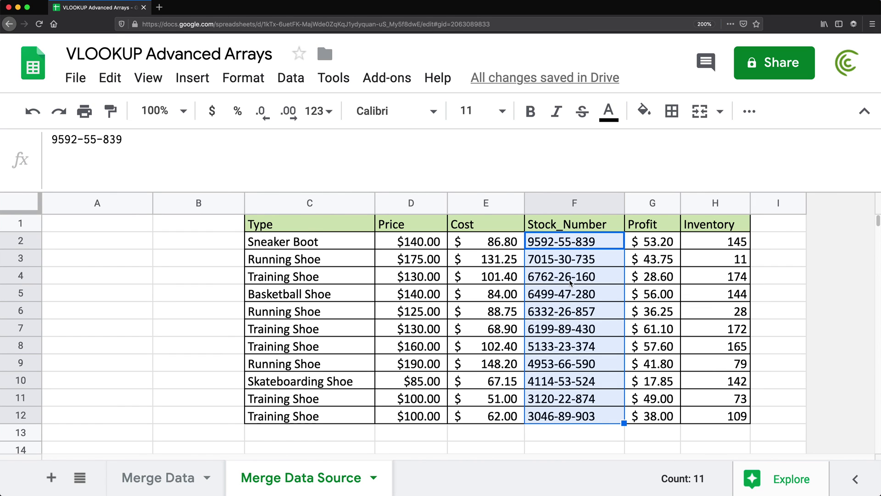
# - Return to Merge Data and open the array formula in C2 for editing
pyautogui.click(143, 480)
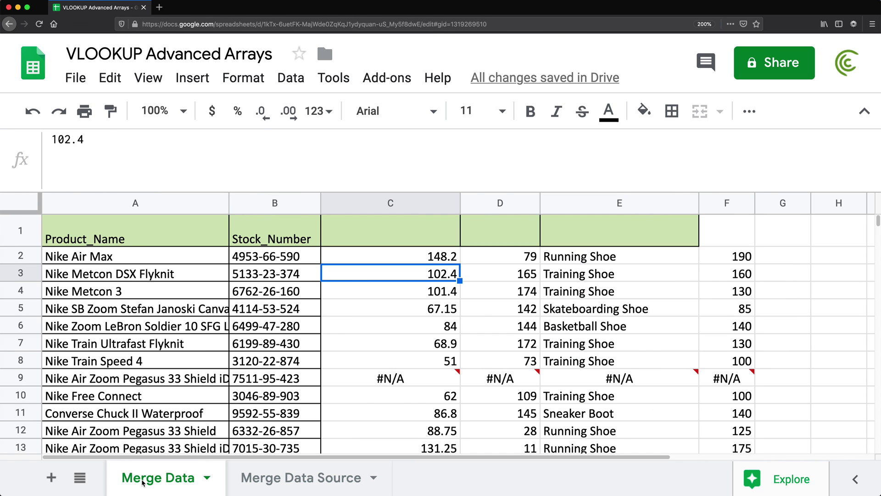
pyautogui.click(384, 253)
pyautogui.doubleClick(384, 253)
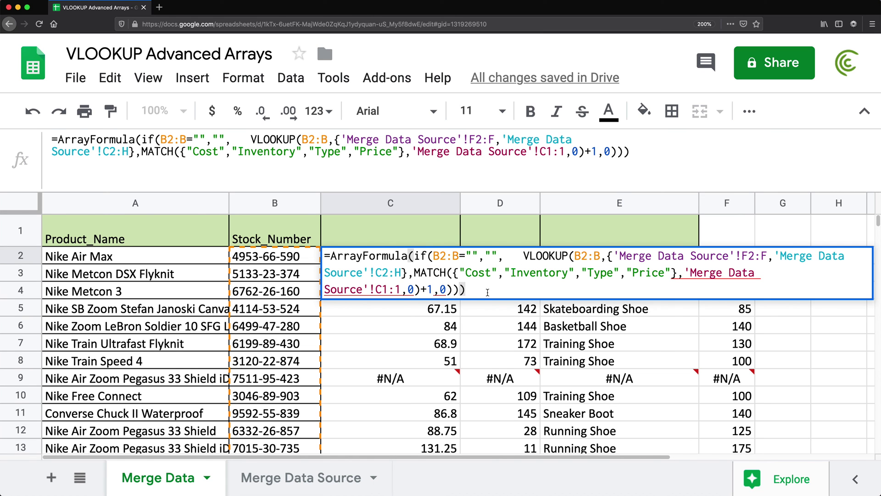